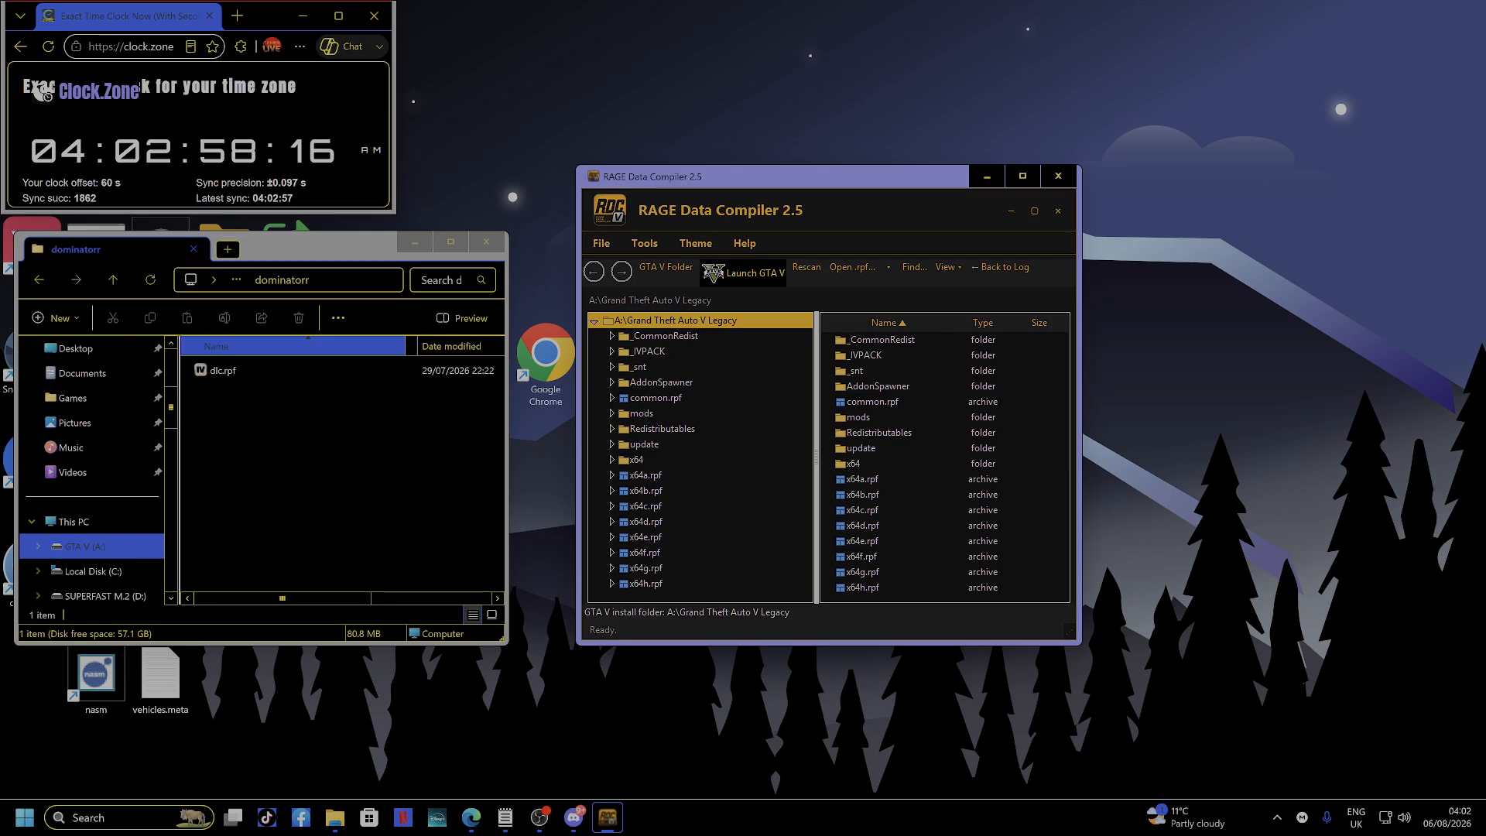
Check the dlc.rpf inside dominatorr's inner folder, then return to the SINGLES PACK listing.
left_click(309, 458)
key("alt+Left")
key("alt+Left")
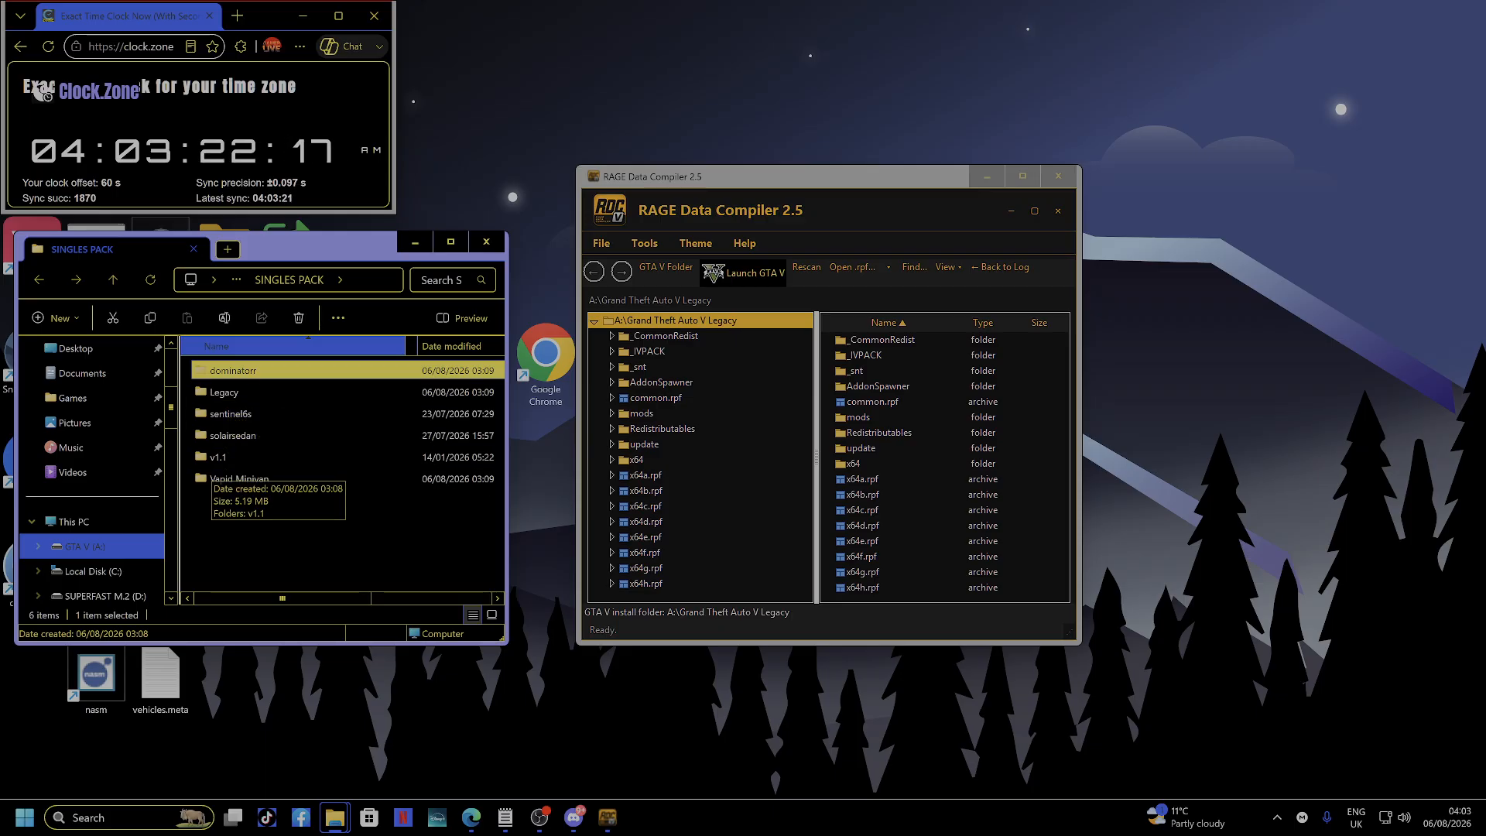
left_click(309, 530)
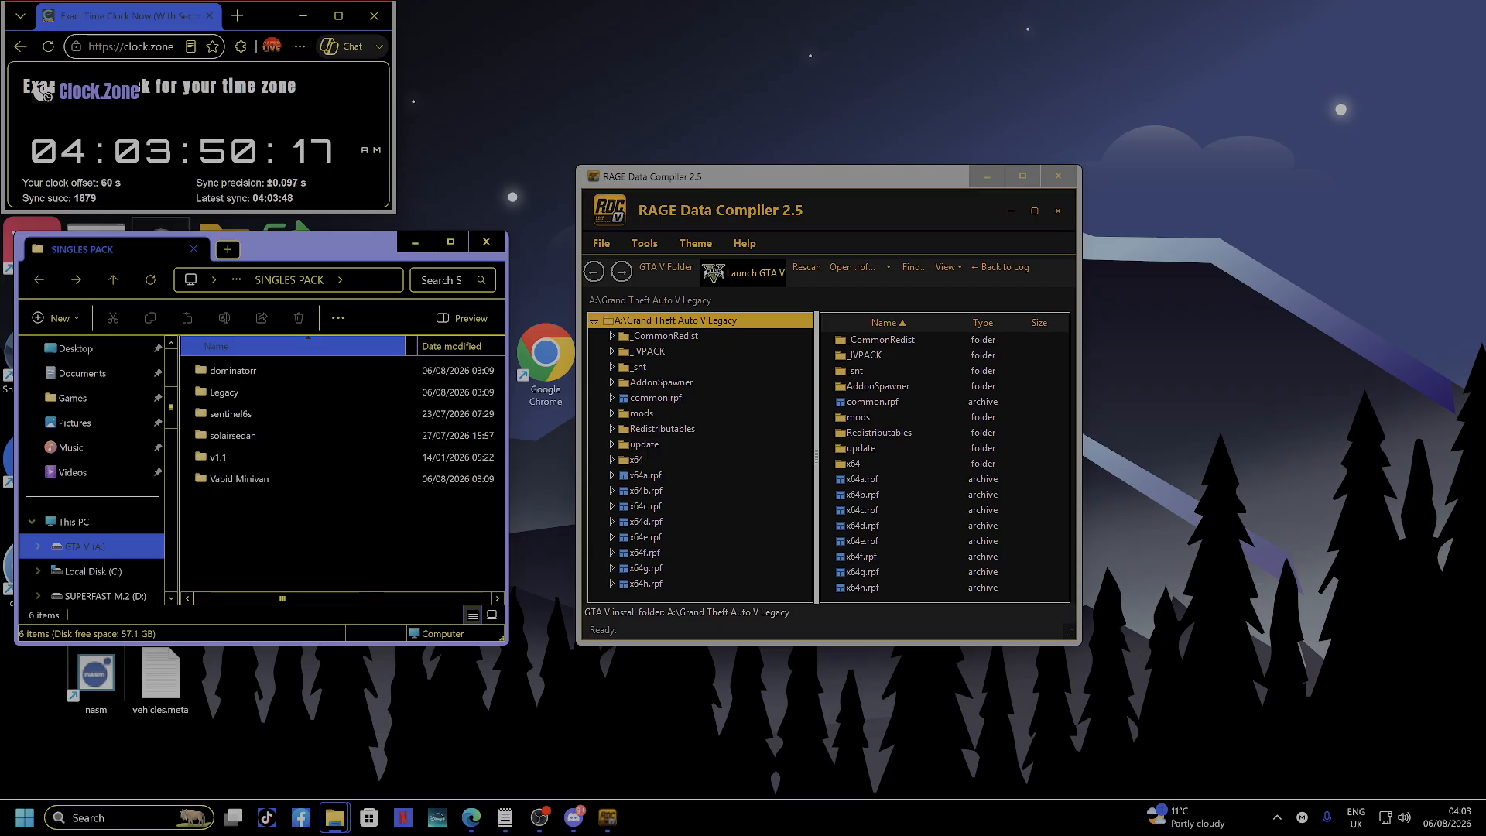
double_click(233, 371)
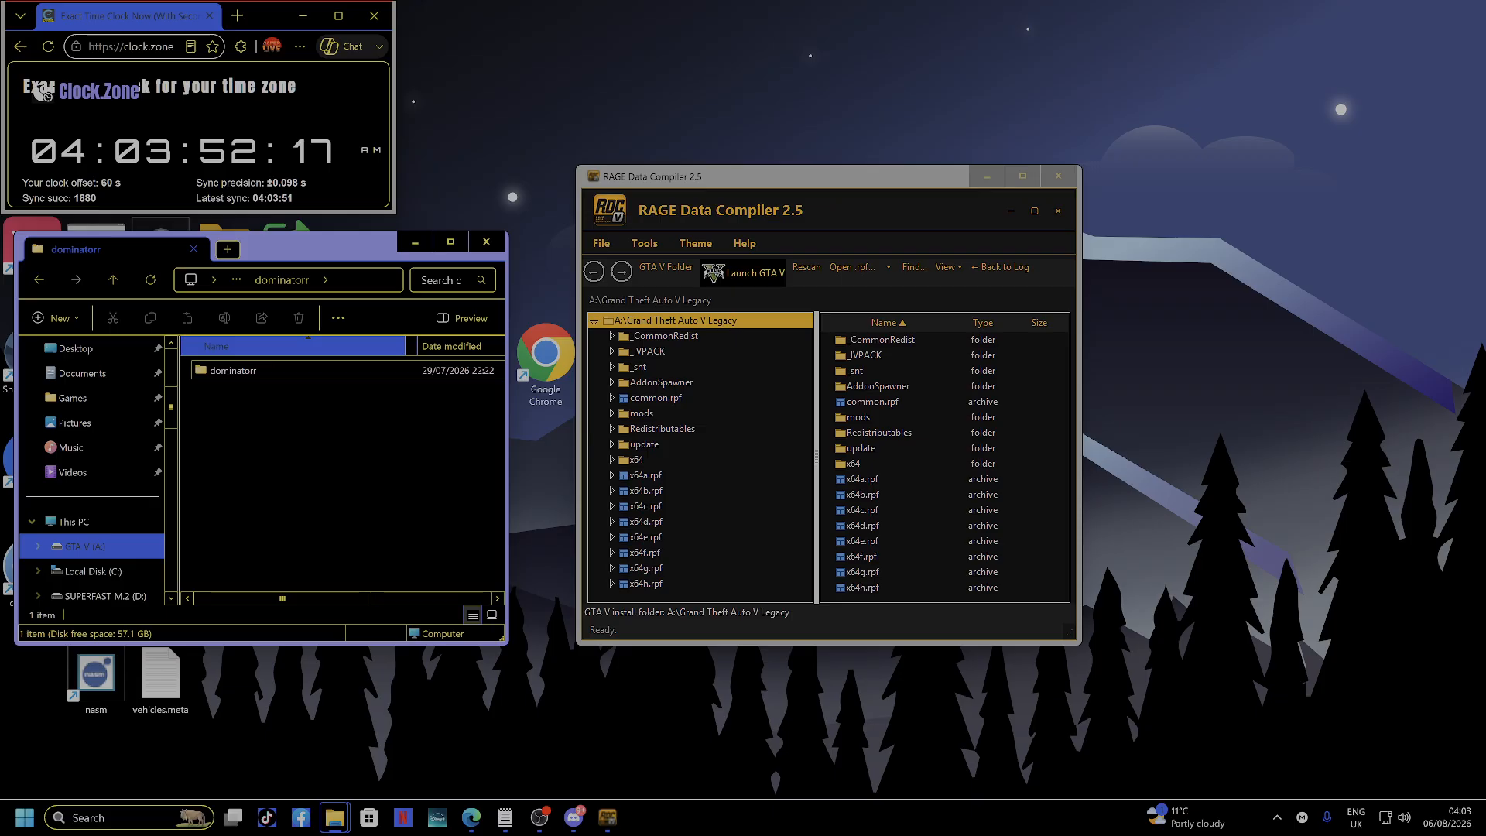
double_click(233, 371)
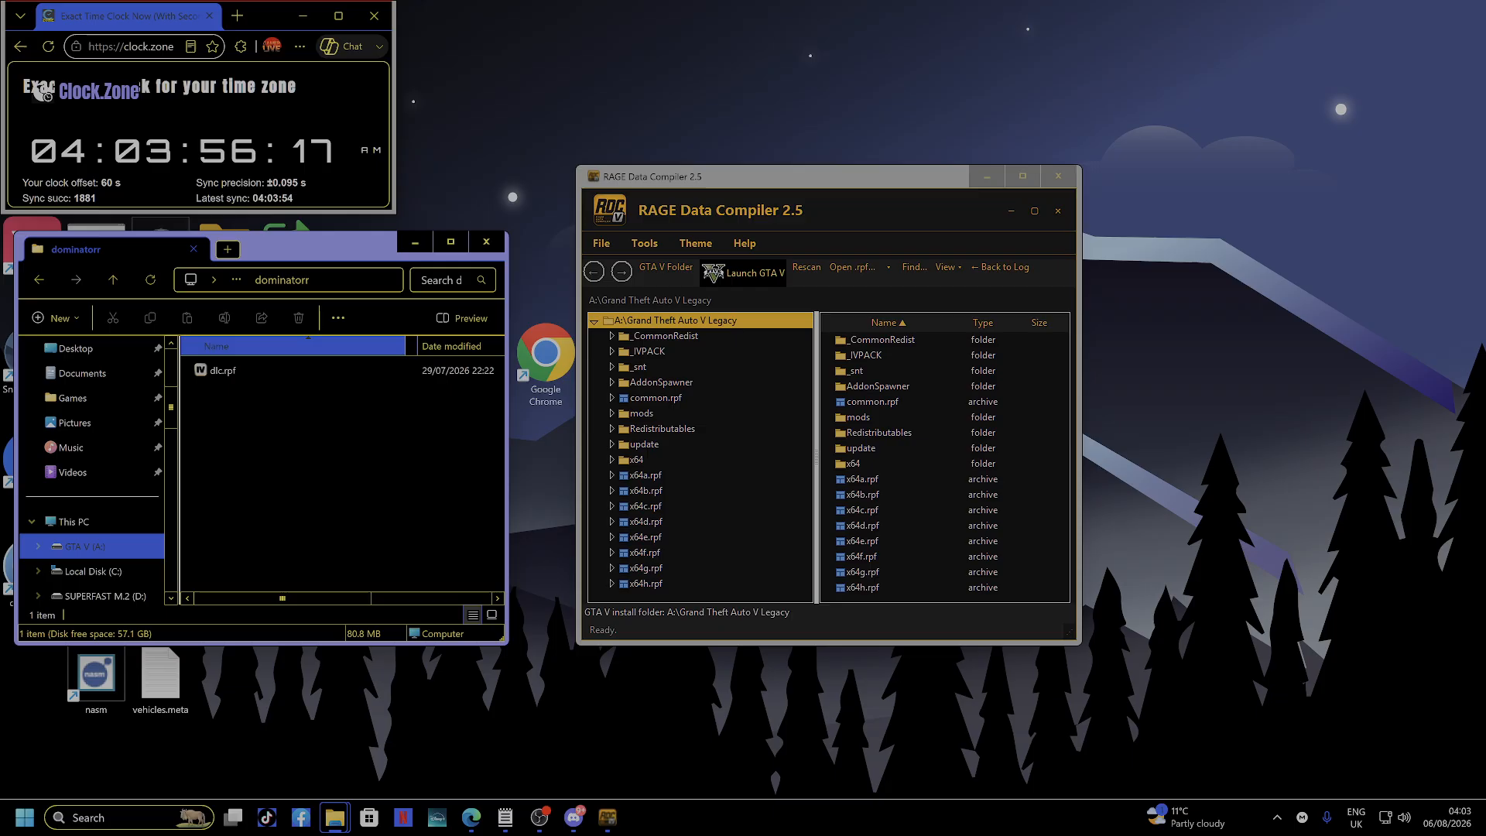
key("alt+Left")
key("alt+Left")
double_click(233, 371)
double_click(233, 370)
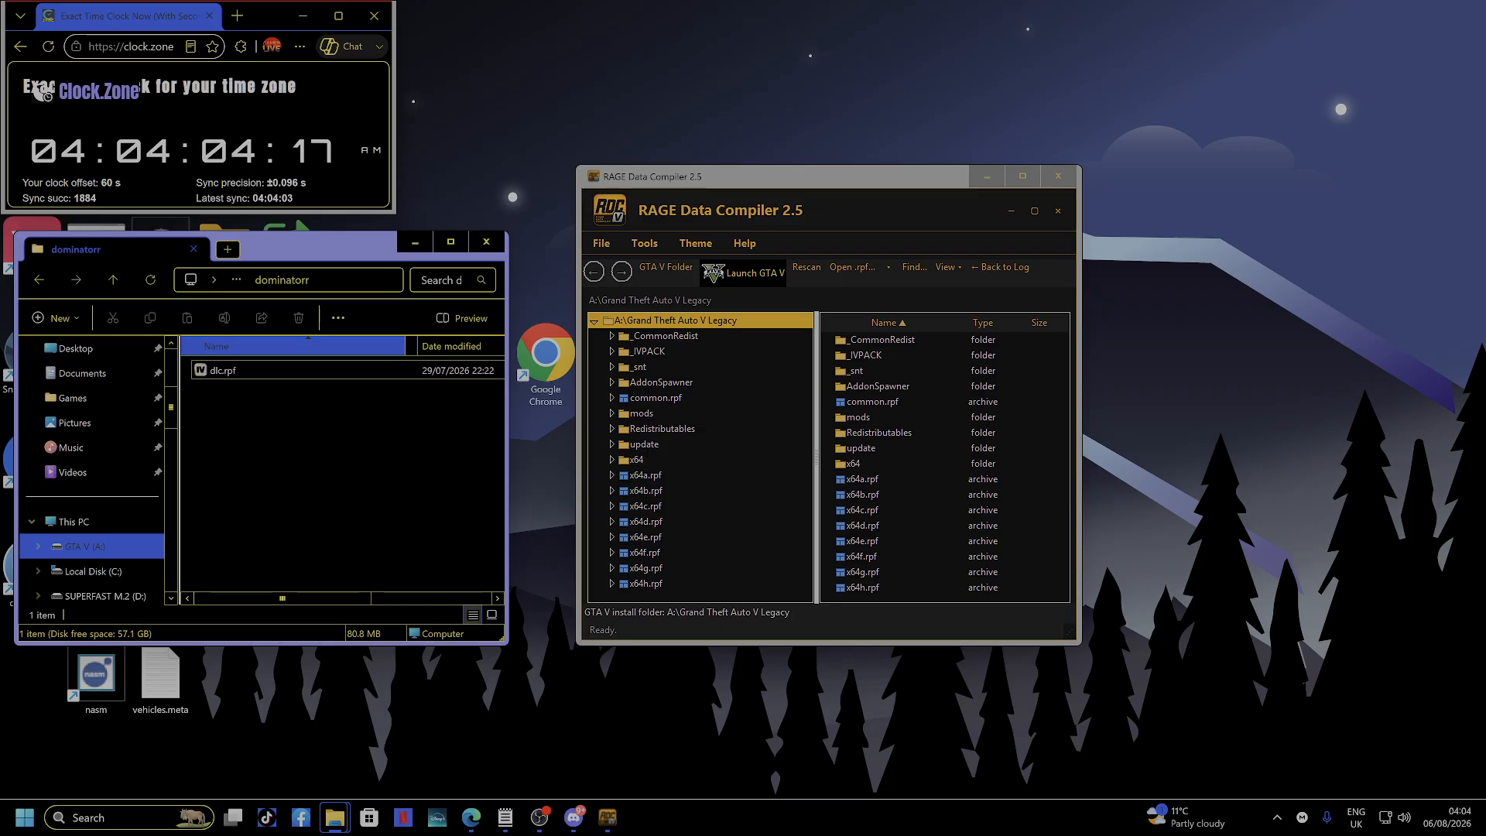
key("alt+Left")
key("alt+Left")
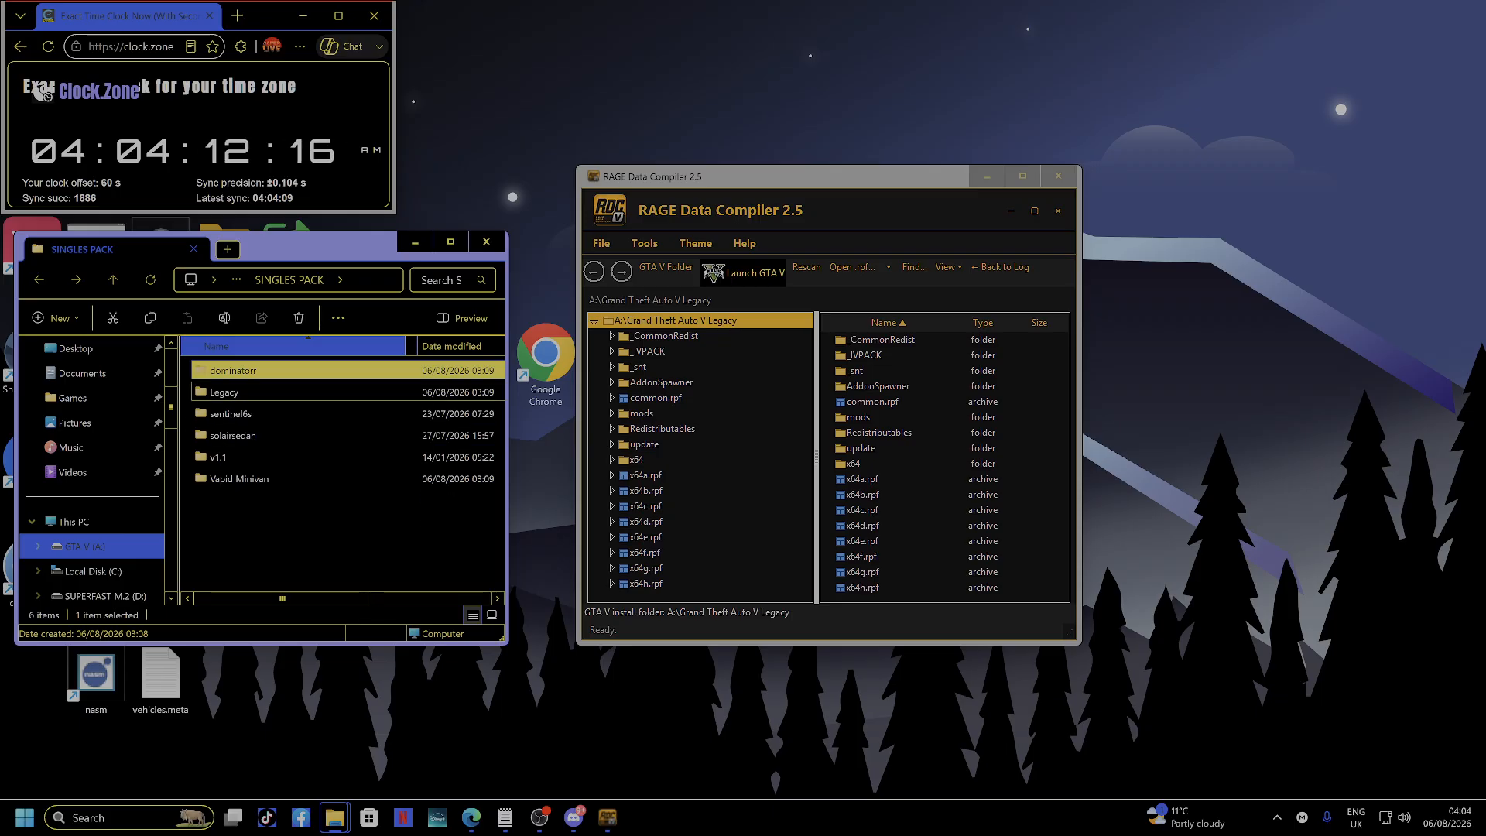
double_click(225, 391)
double_click(247, 371)
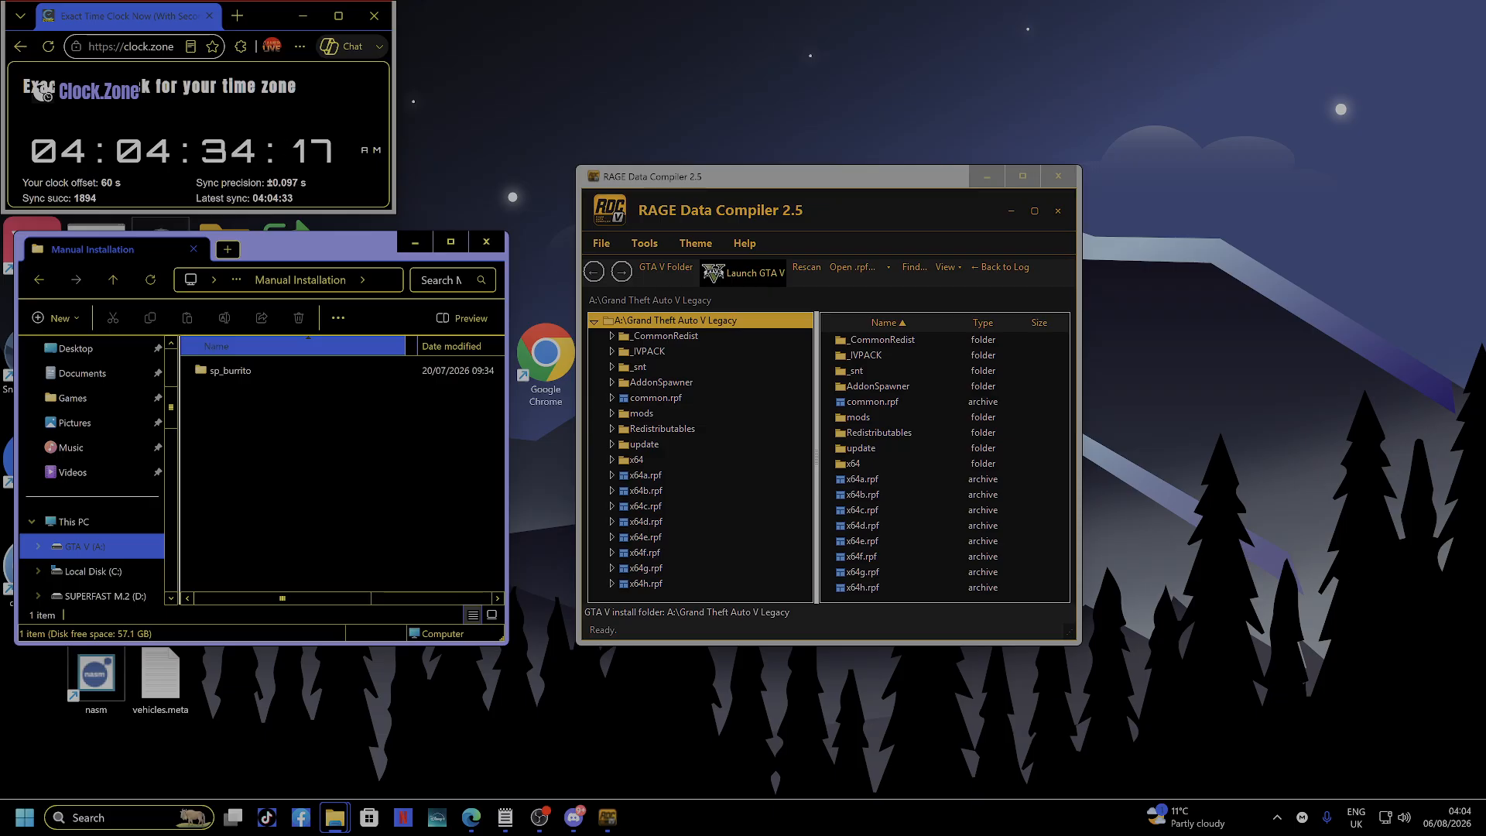
double_click(229, 370)
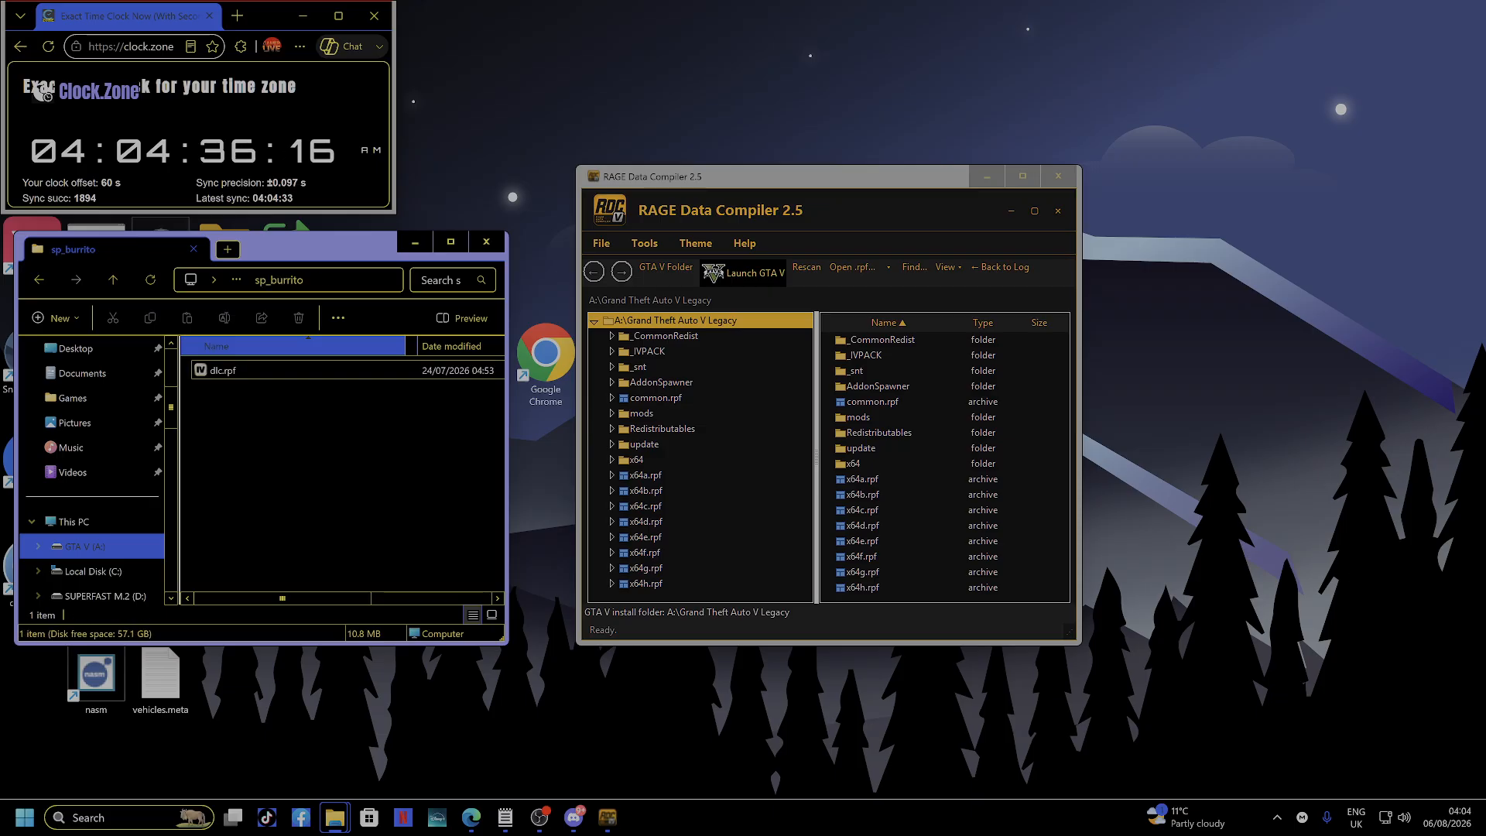
key("alt+Left")
key("alt+Left")
key("alt+Left")
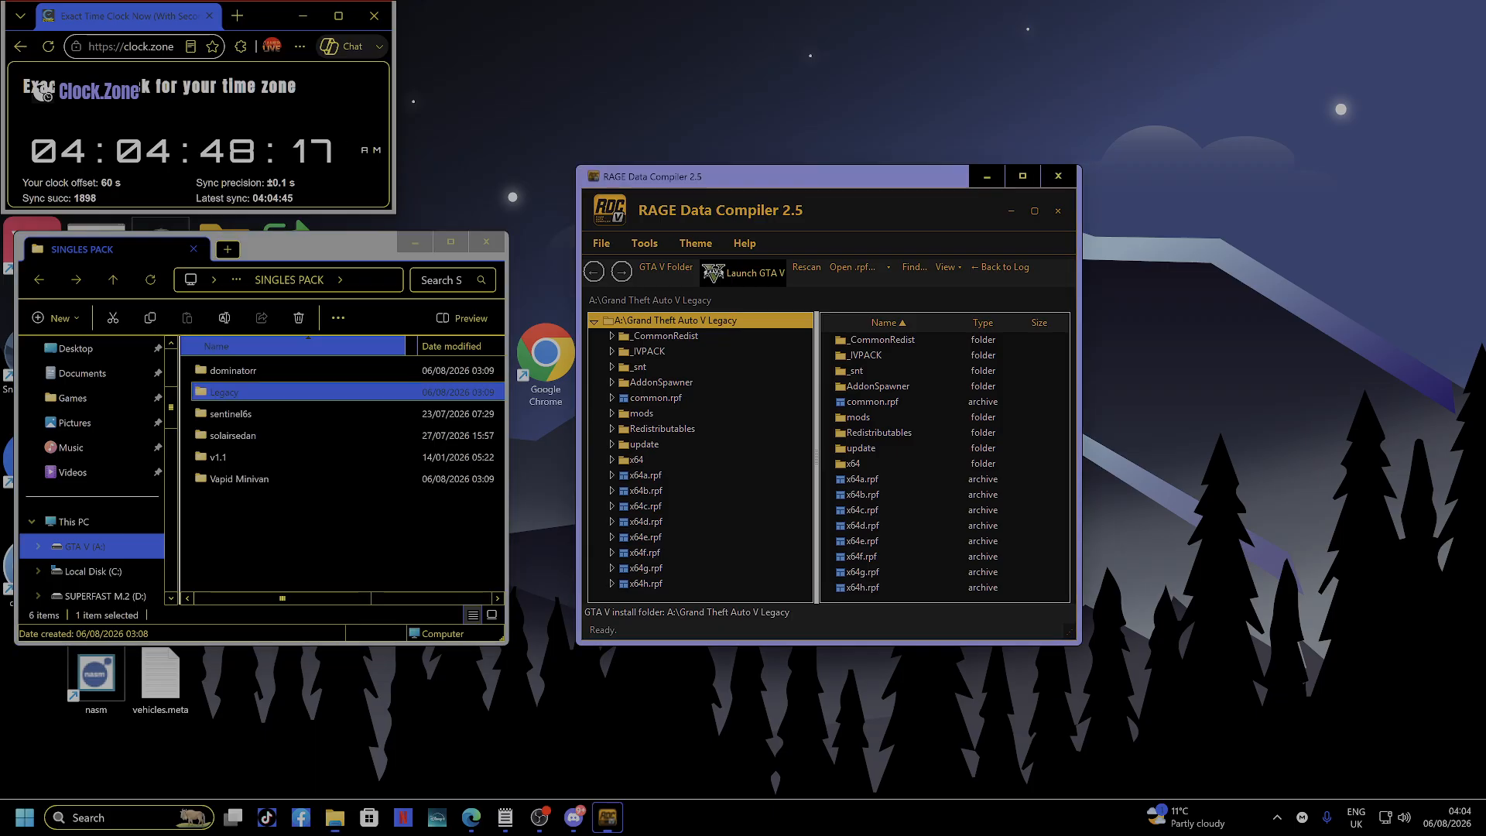
Browse from mods into update/x64/dlcpacks in RAGE Data Compiler.
left_click_drag(860, 177, 697, 244)
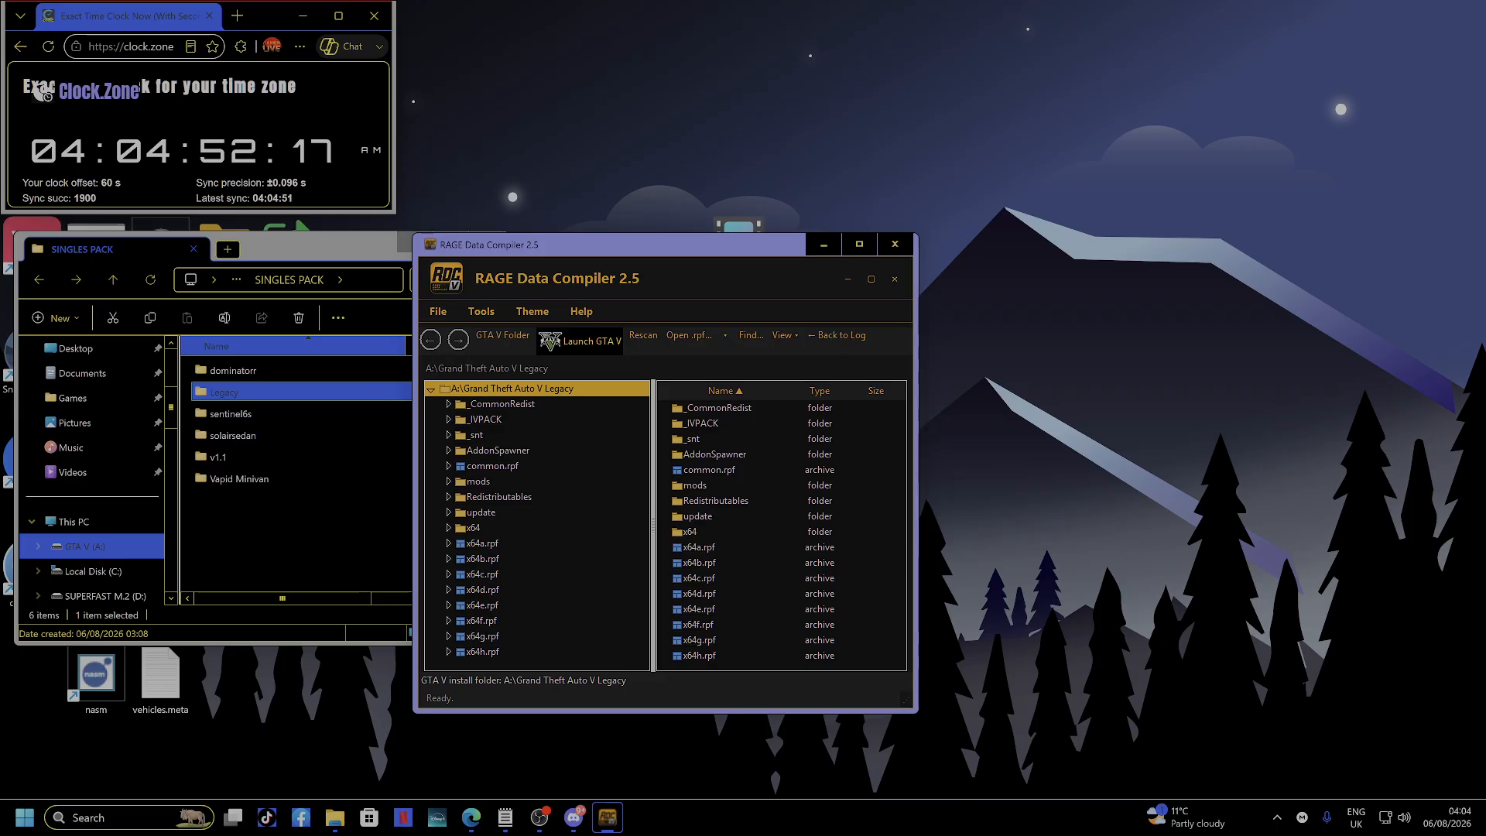
left_click(479, 482)
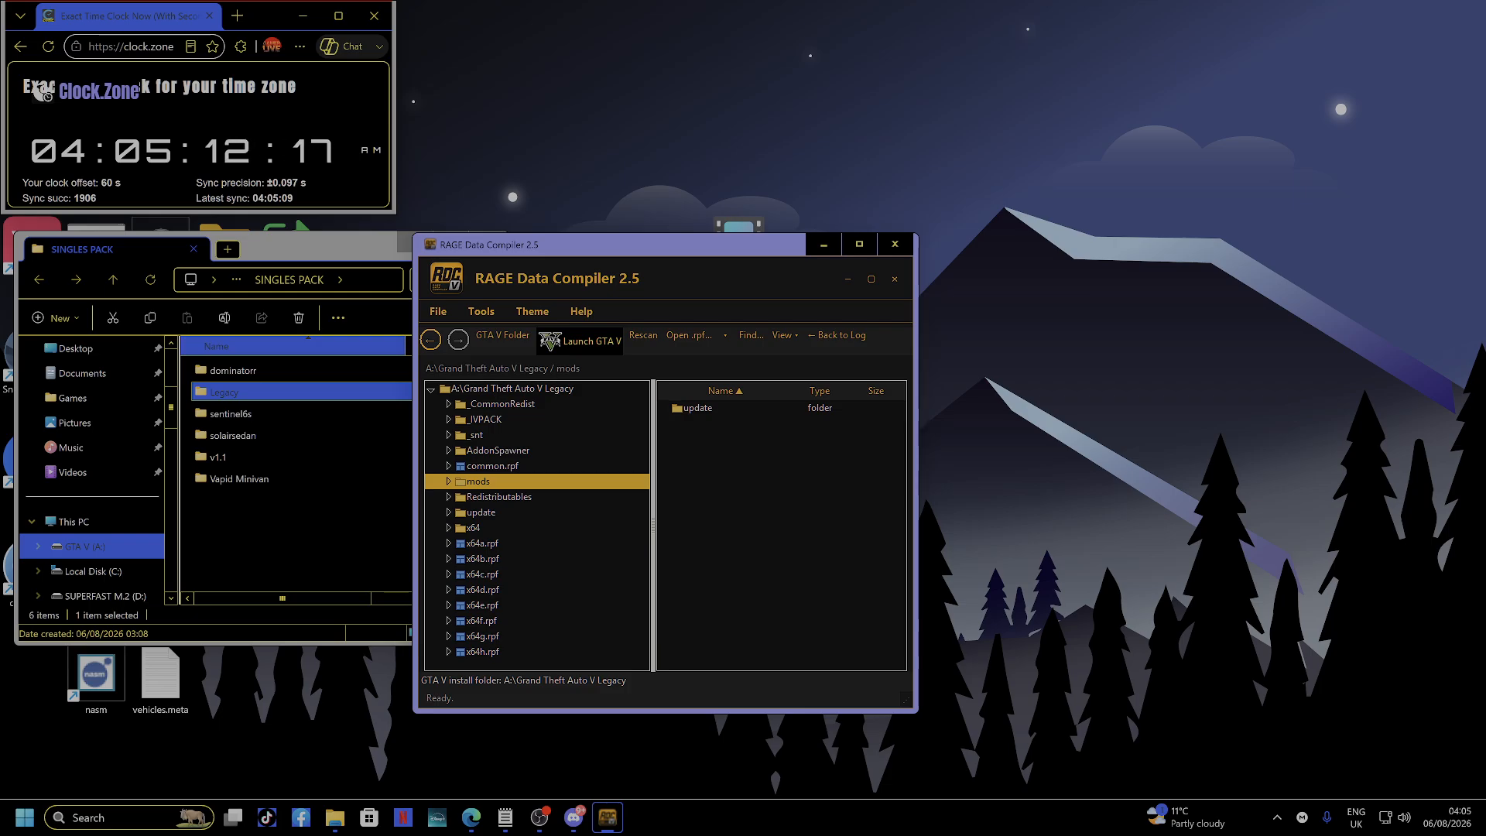
left_click_drag(676, 243, 739, 266)
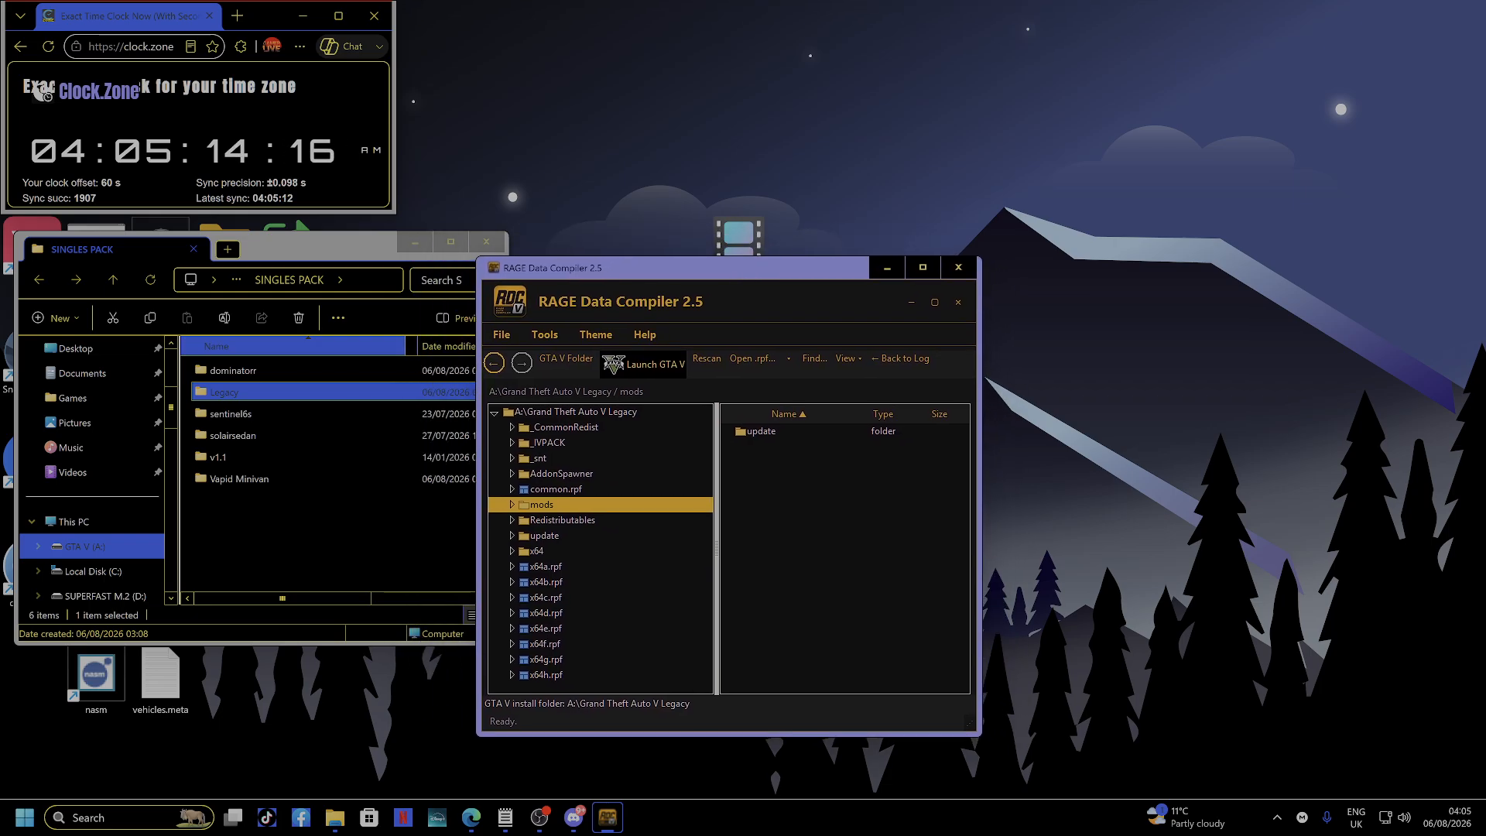
double_click(760, 431)
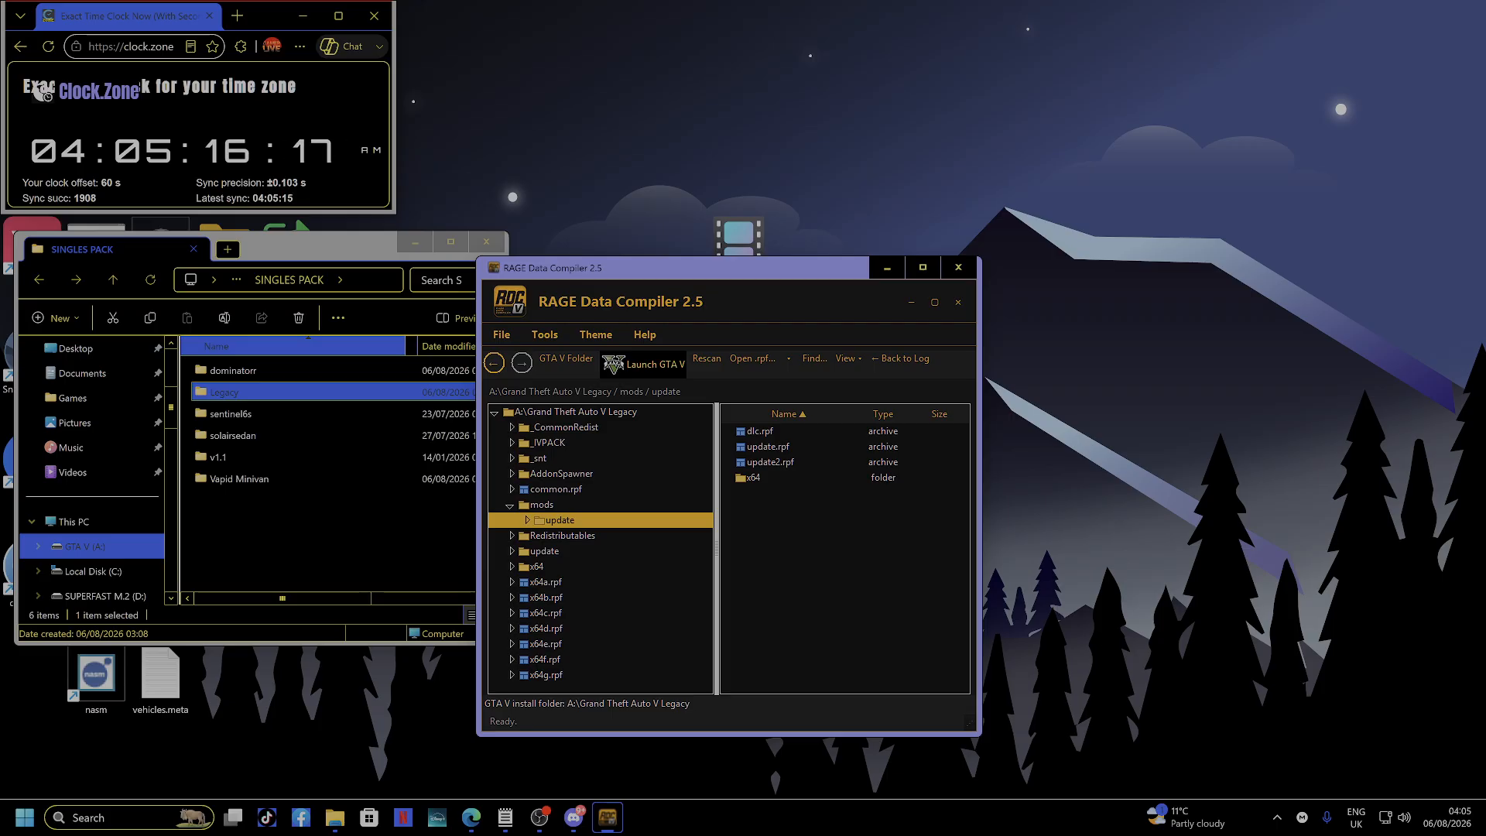
double_click(754, 478)
double_click(754, 431)
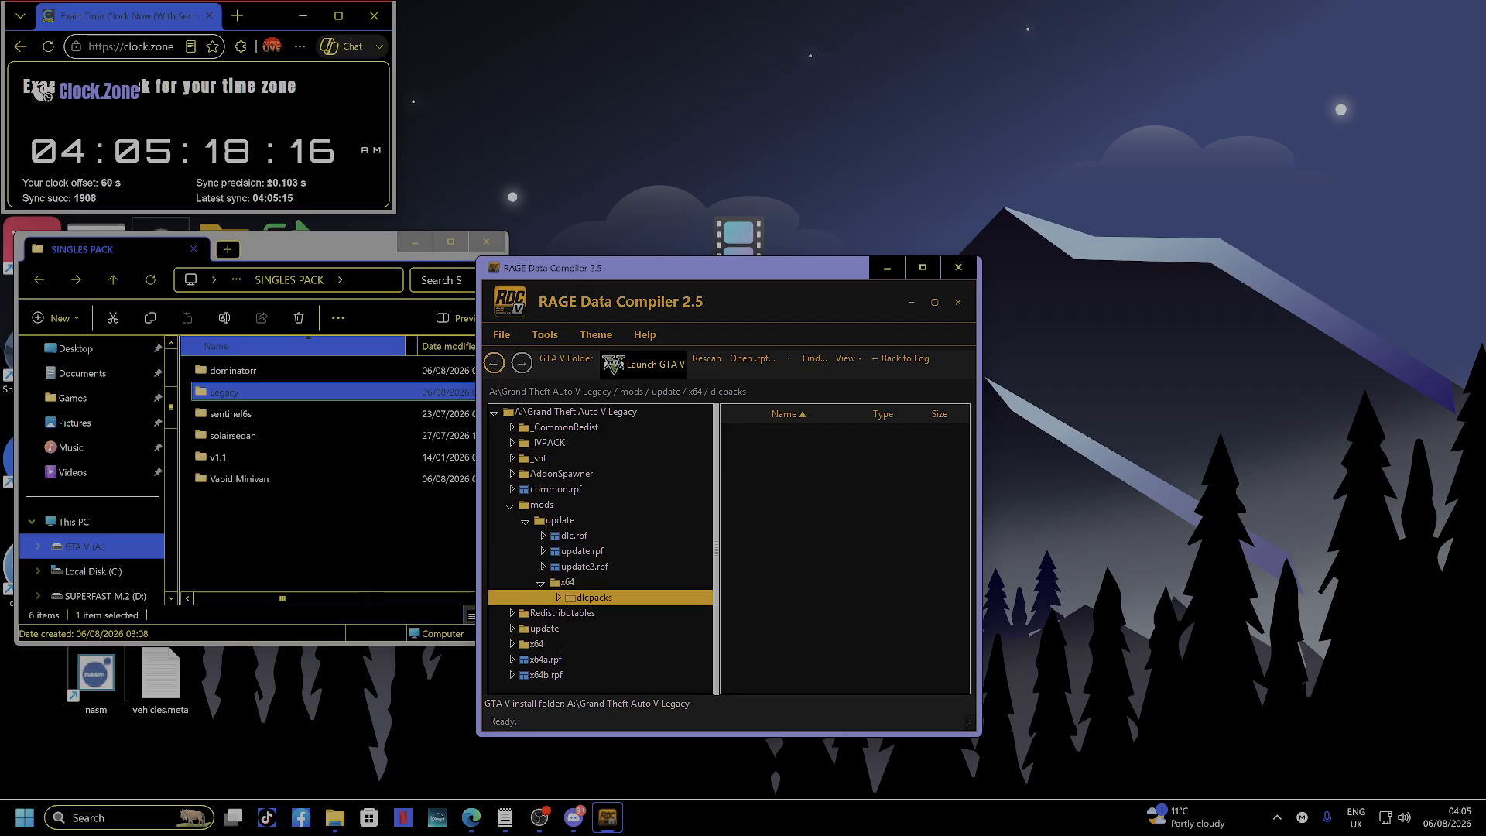
Back out to update, then open update.rpf/common/data to list dlclist.xml.
left_click(494, 363)
left_click(494, 363)
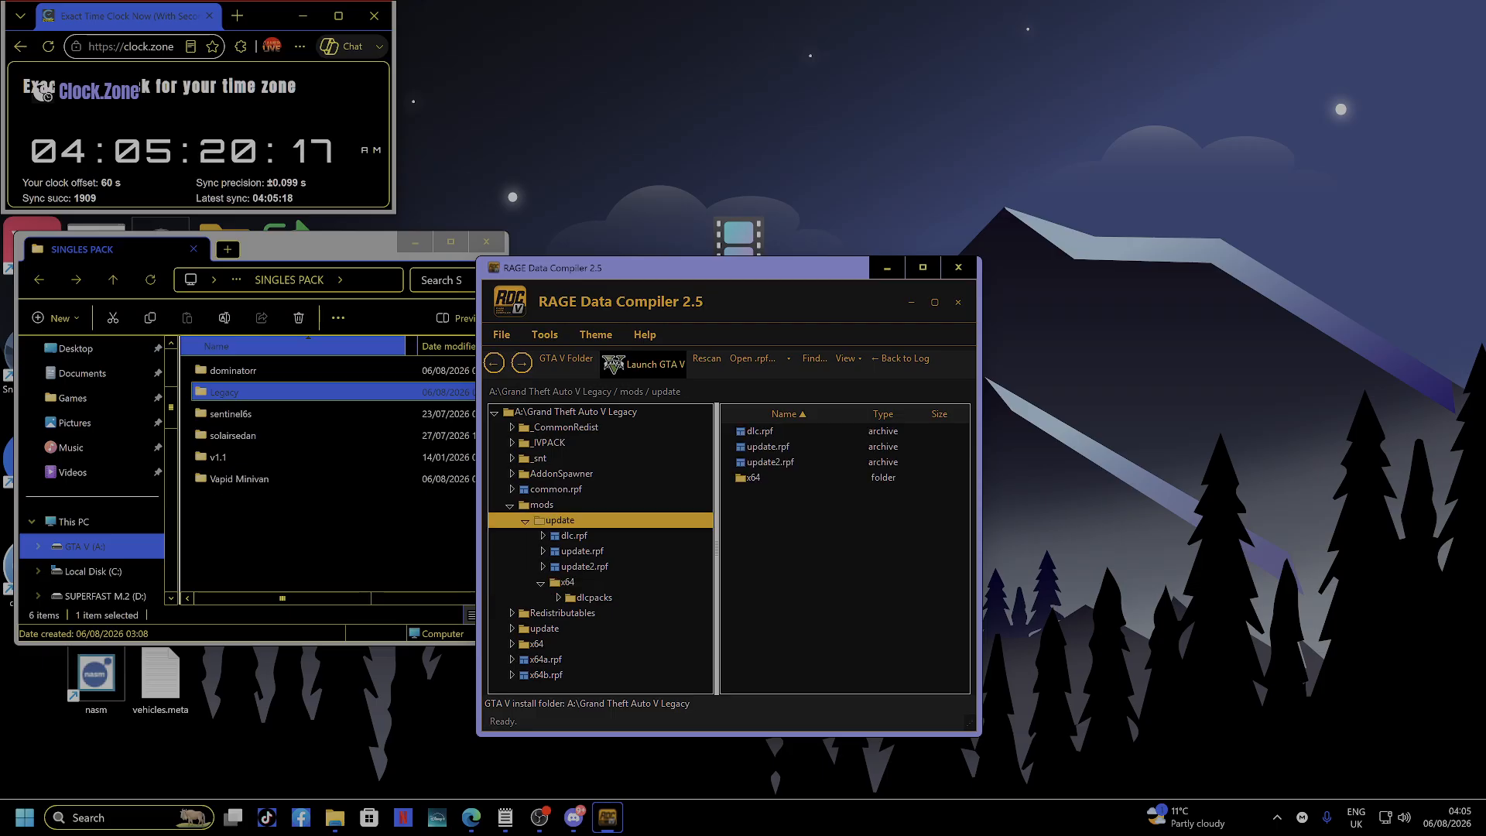
double_click(768, 446)
double_click(764, 431)
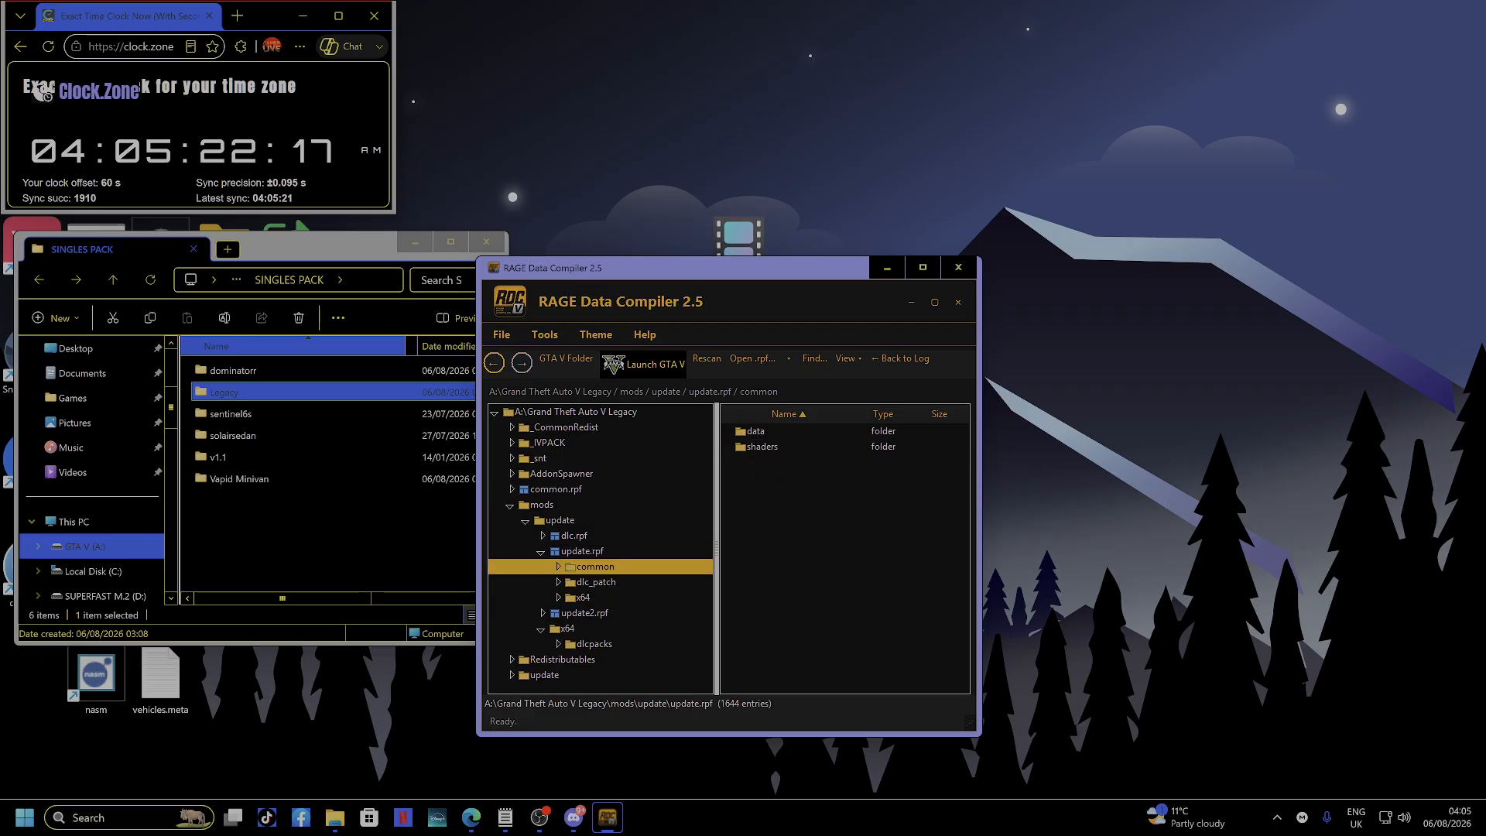
double_click(755, 431)
scroll(845, 548, "down", 6)
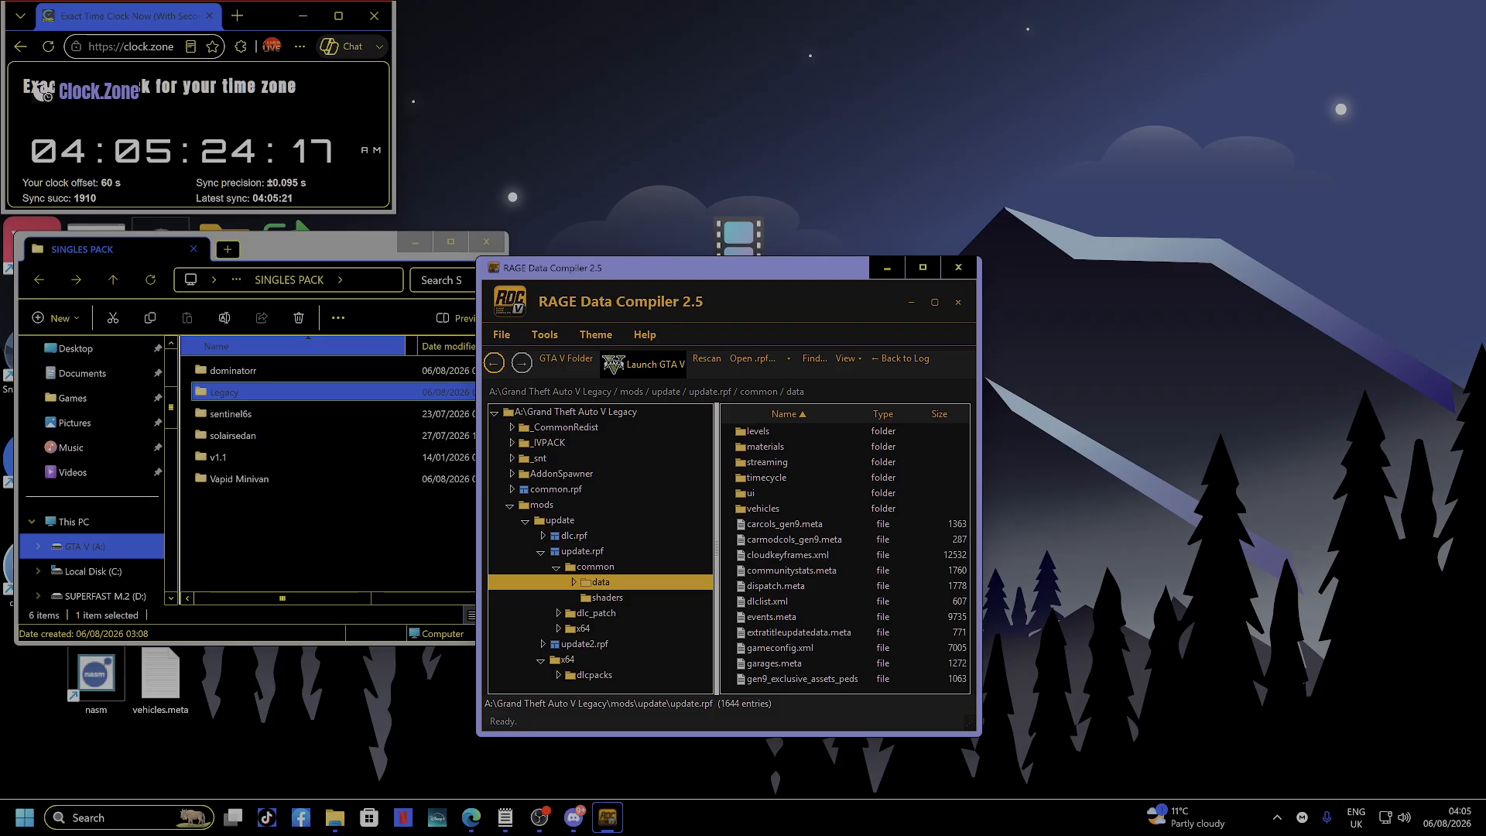
Open dlclist.xml, review the end of its pack list, and close it.
left_click(767, 586)
double_click(767, 586)
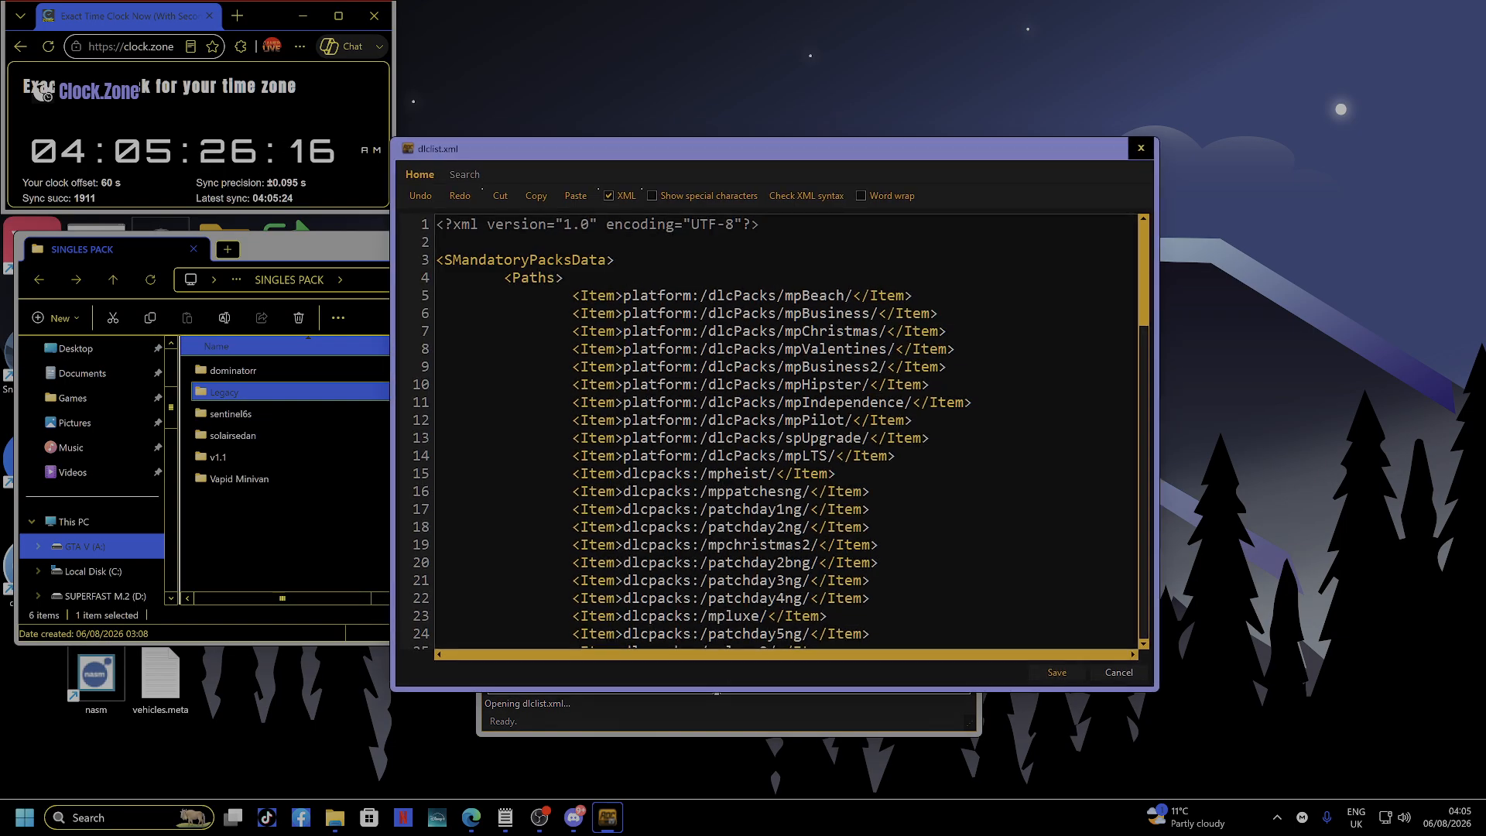
scroll(767, 586, "down", 20)
scroll(766, 586, "down", 6)
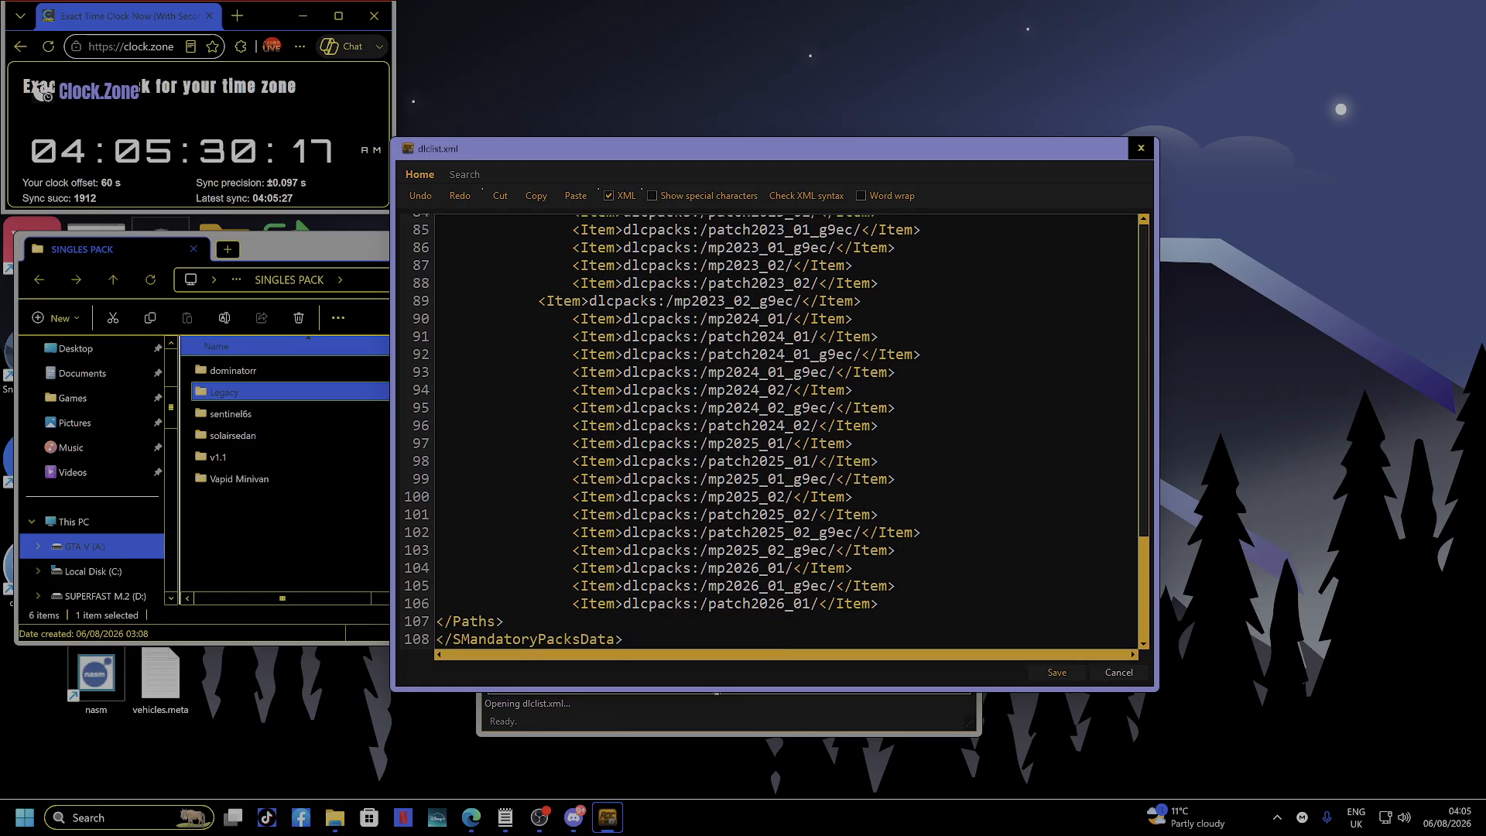
key("Escape")
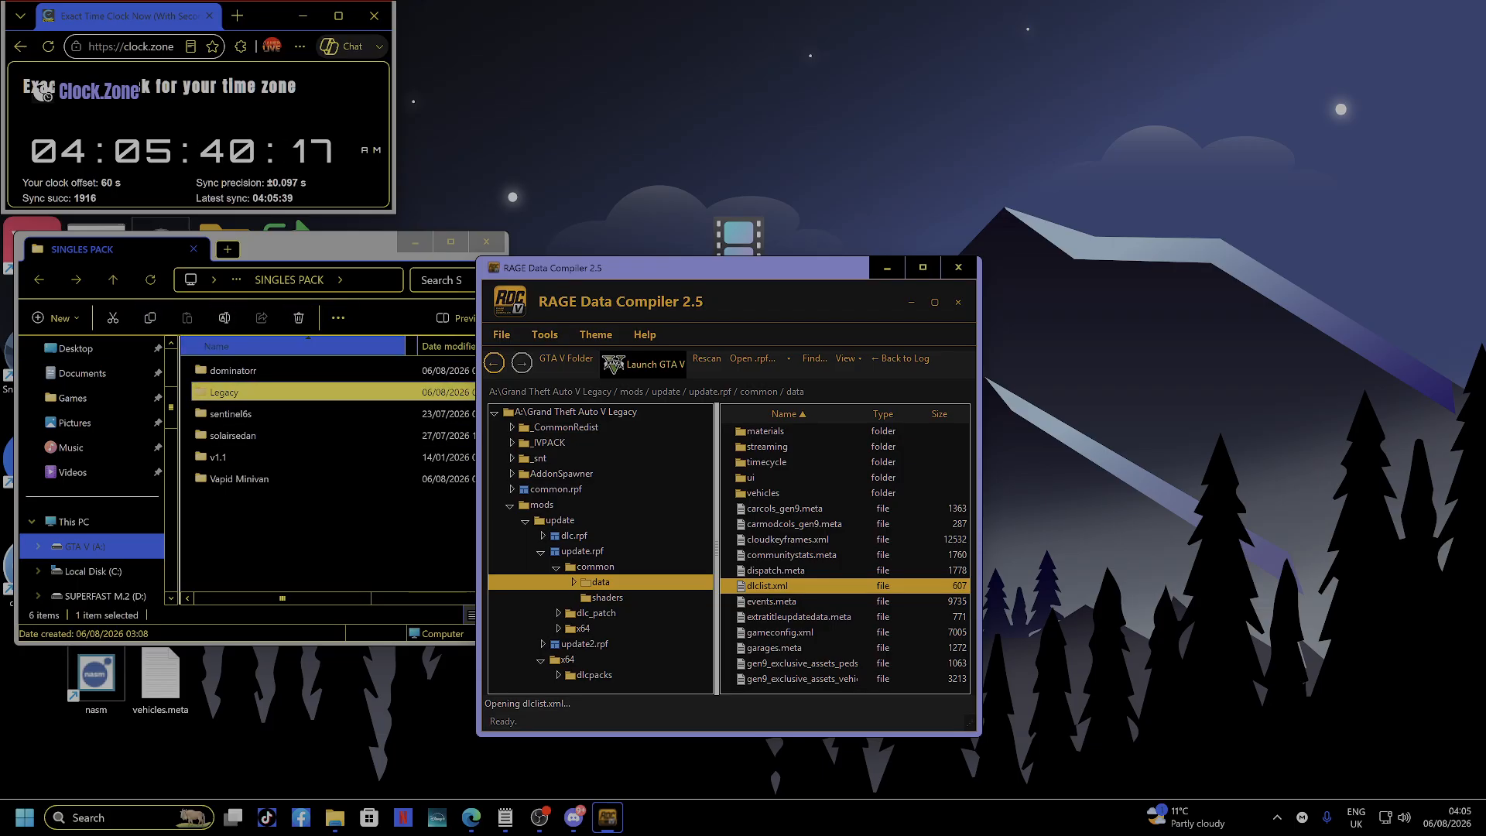
Preview sp_burrito's dlc.rpf under Legacy > Manual Installation, then return to Manual Installation.
double_click(232, 392)
double_click(249, 370)
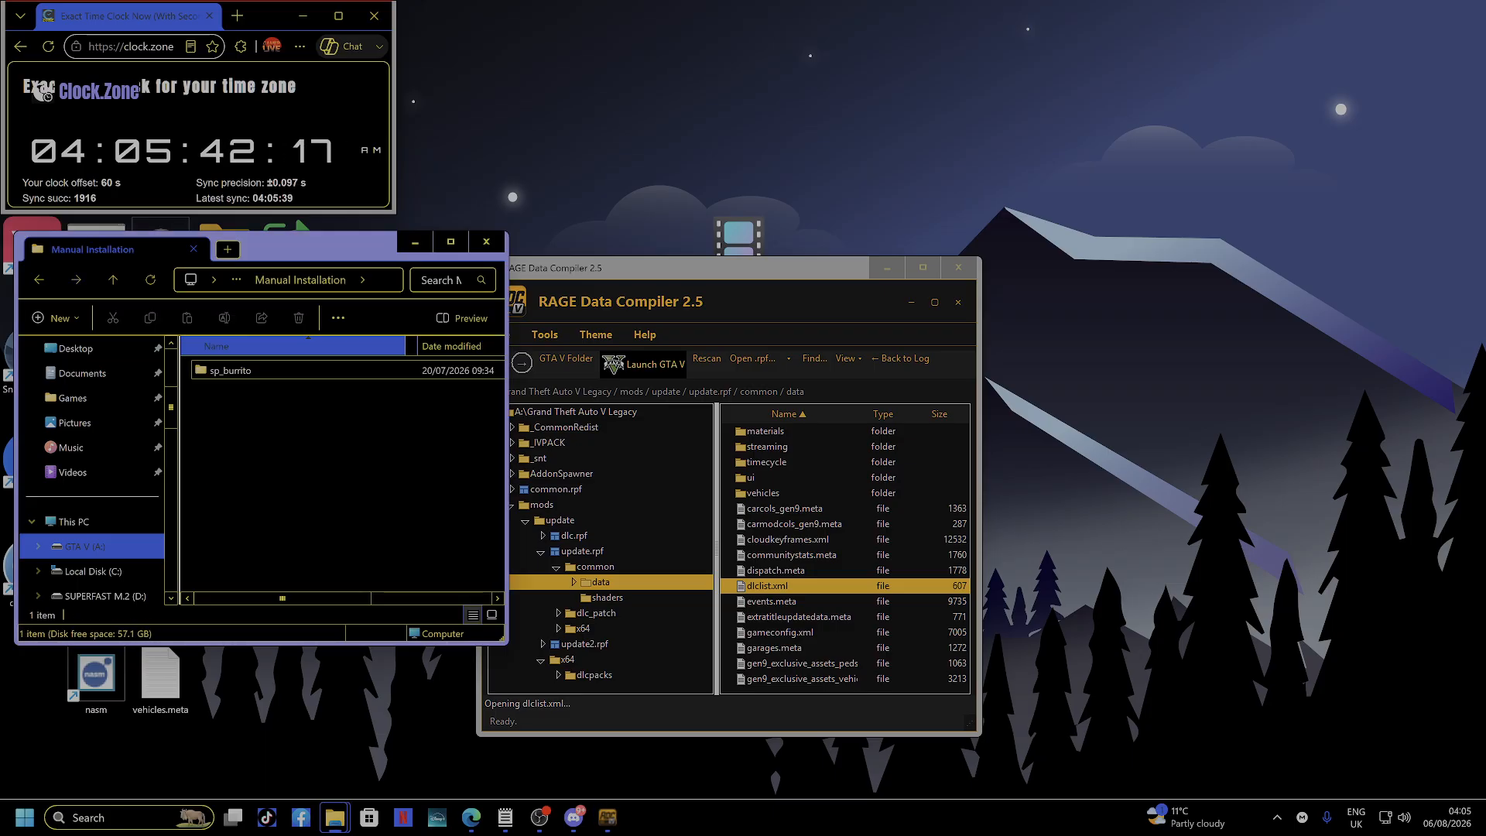
double_click(278, 372)
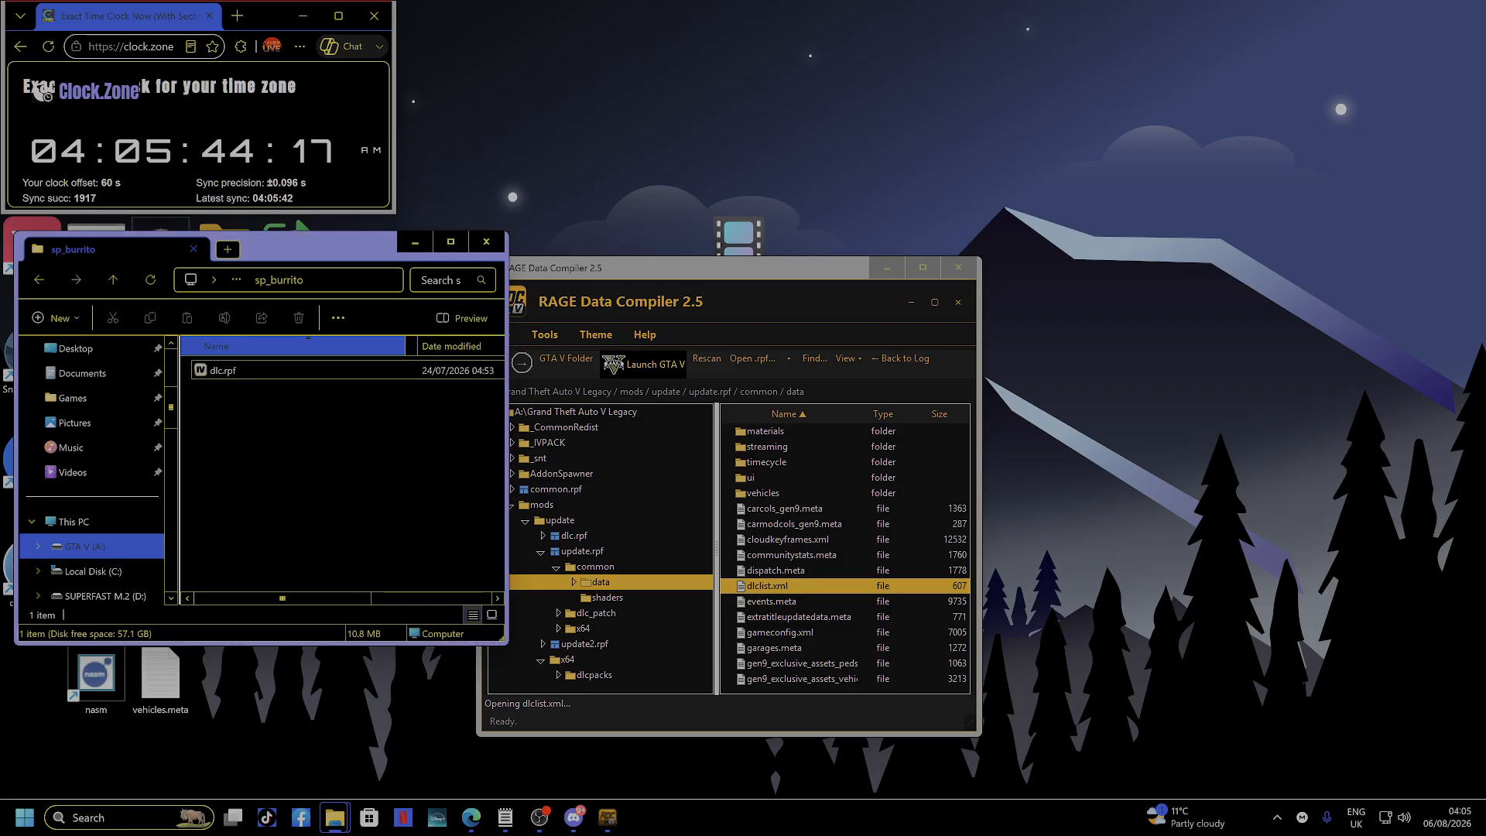
left_click(277, 372)
double_click(278, 372)
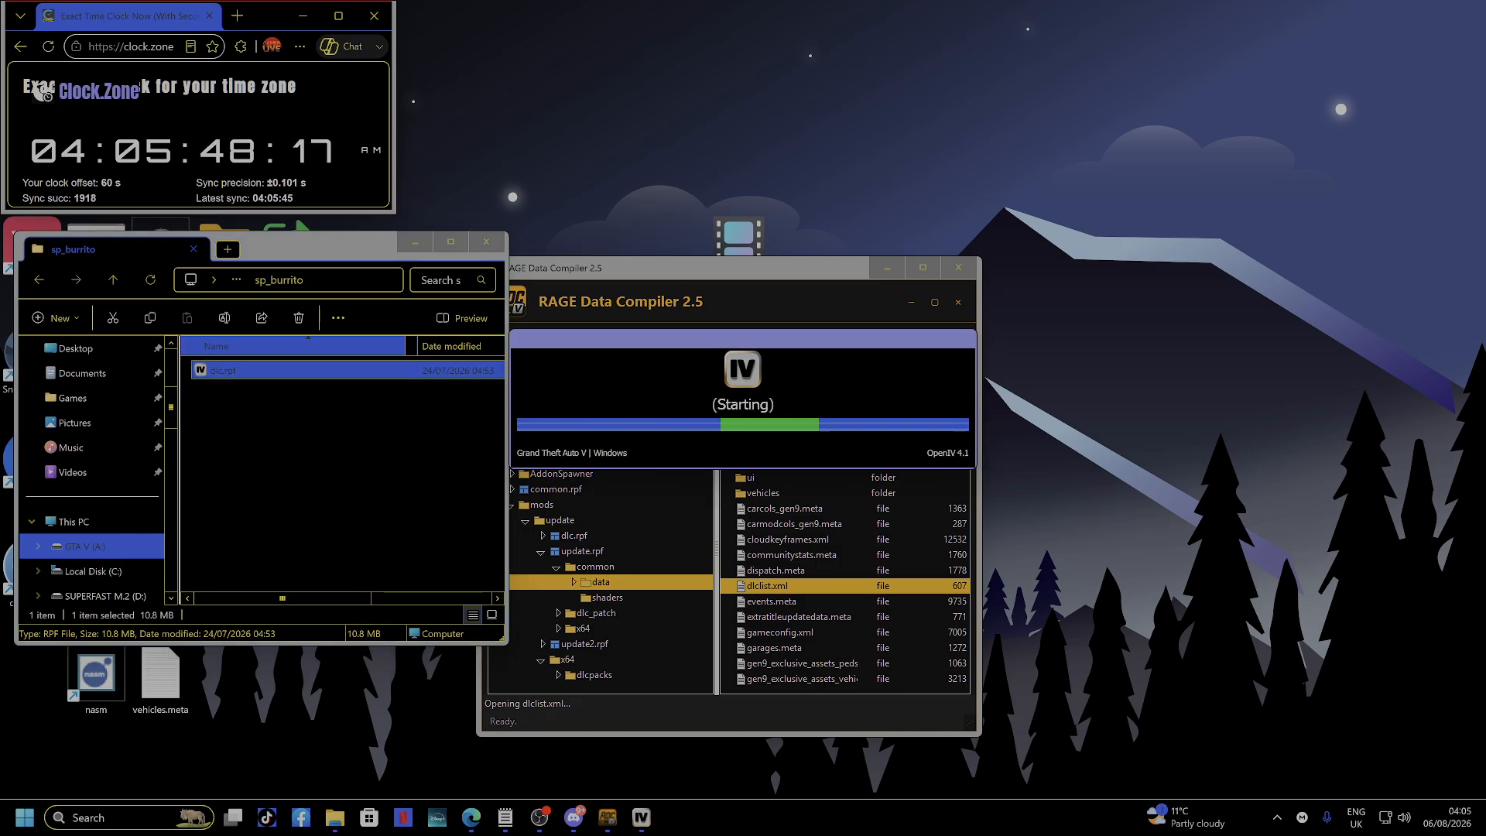
key("alt+F4")
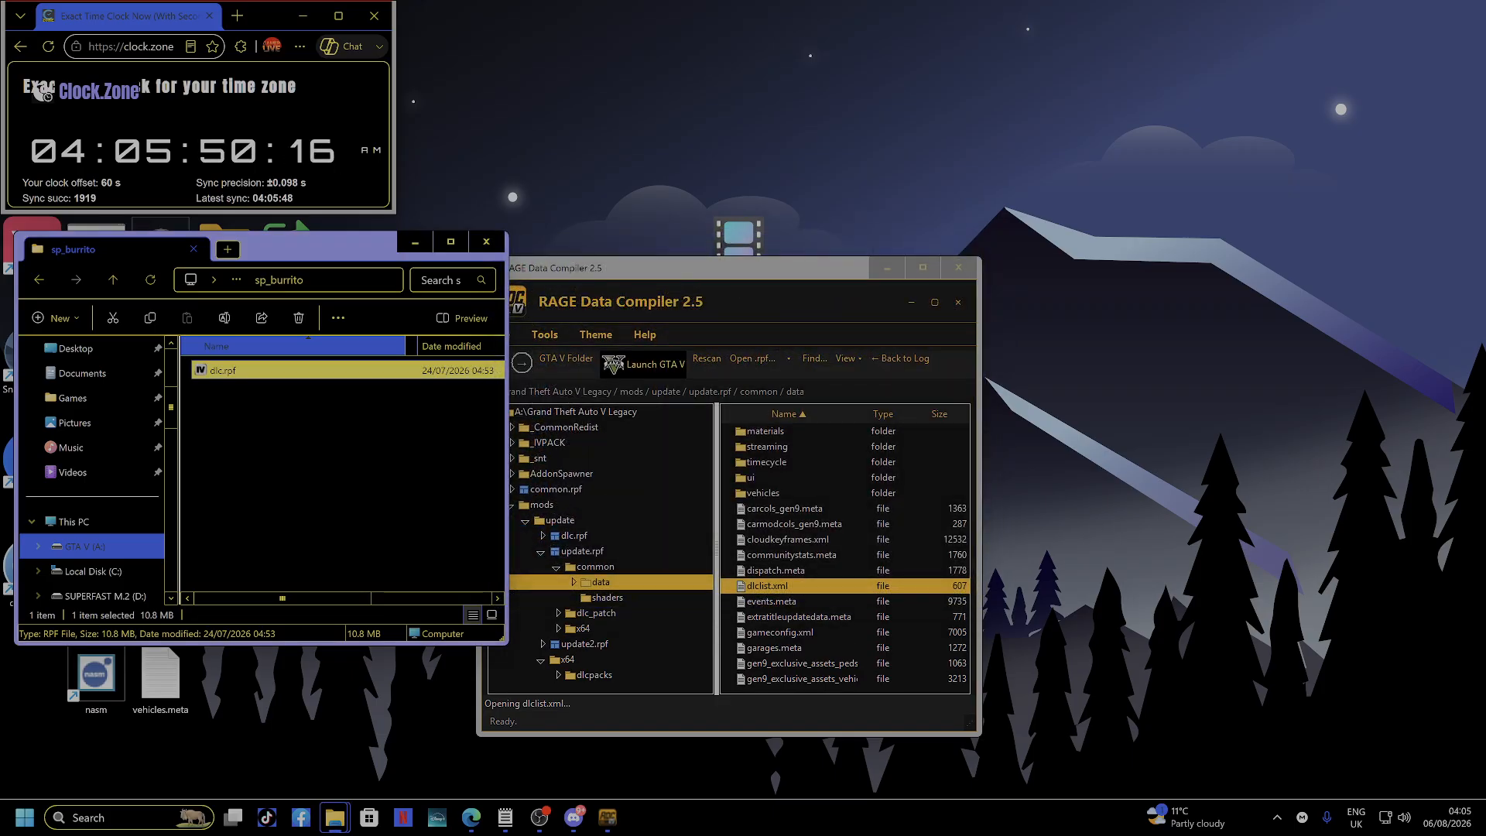
key("alt+Up")
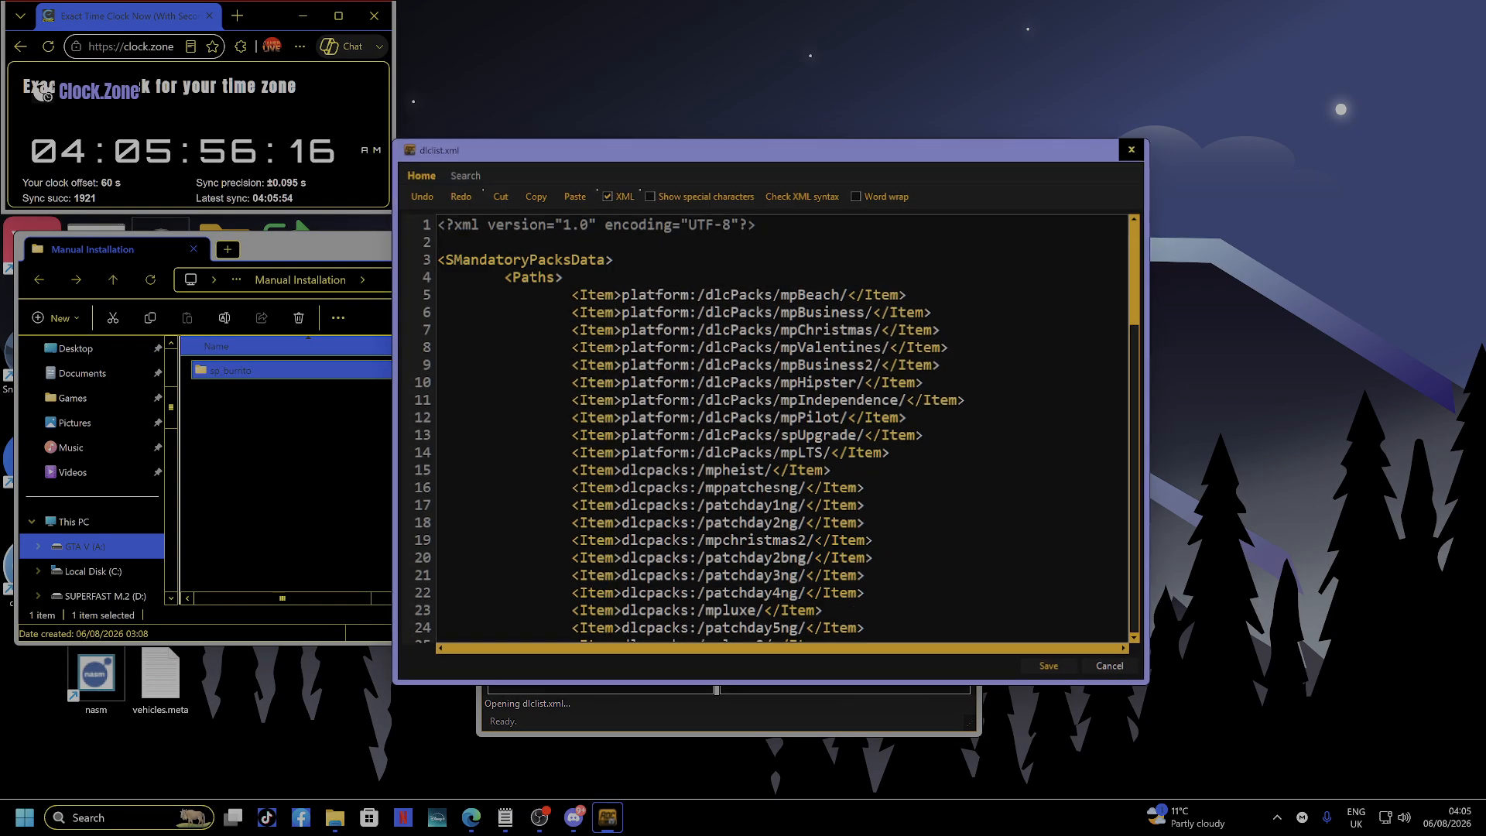
Close dlclist.xml, discarding the stray 'nhfghn' typed over line 106's patch2026_01 entry.
scroll(786, 433, "down", 16)
scroll(785, 433, "down", 12)
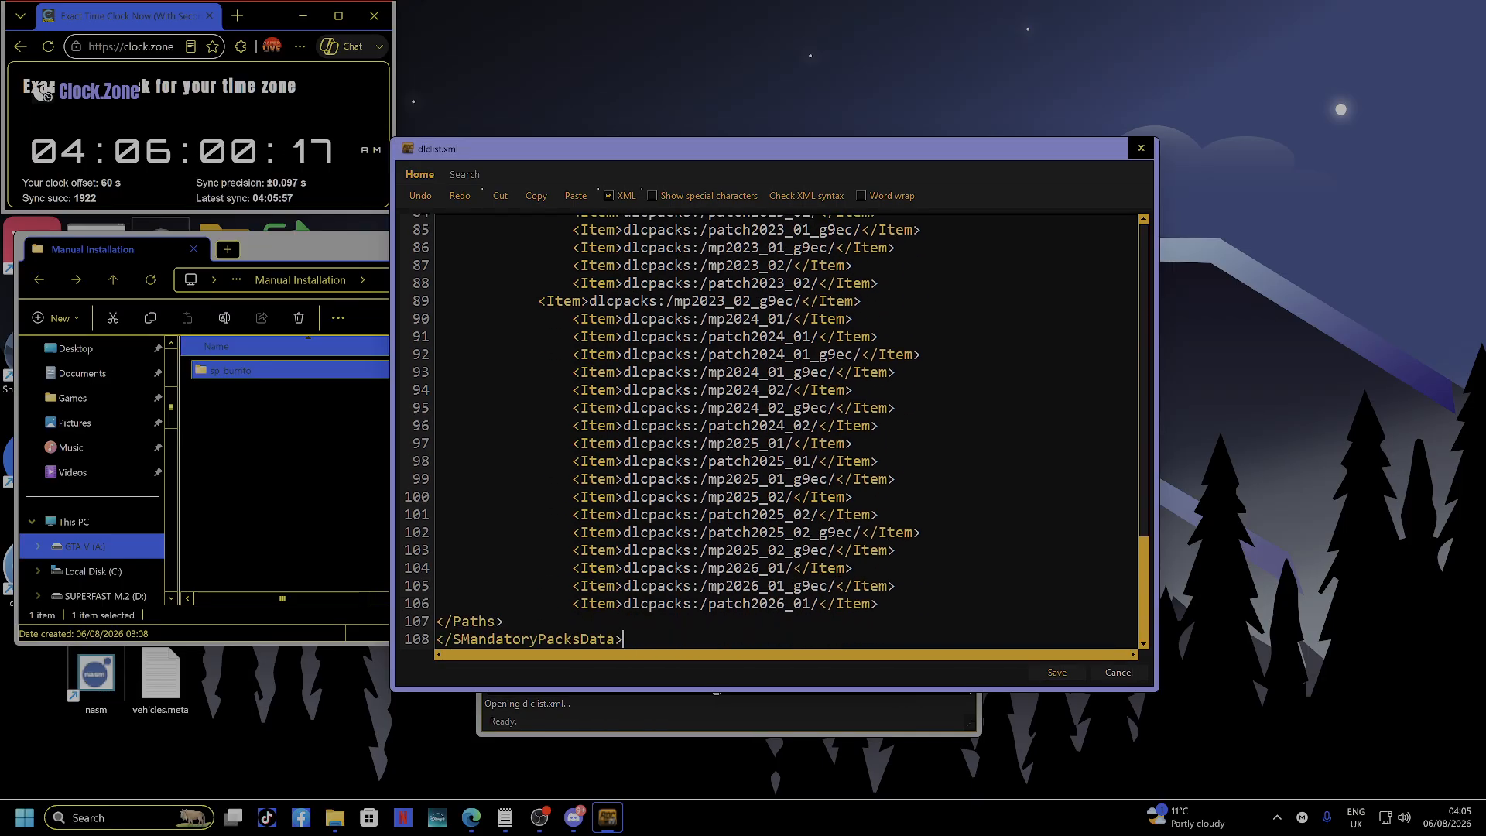
left_click_drag(572, 603, 717, 603)
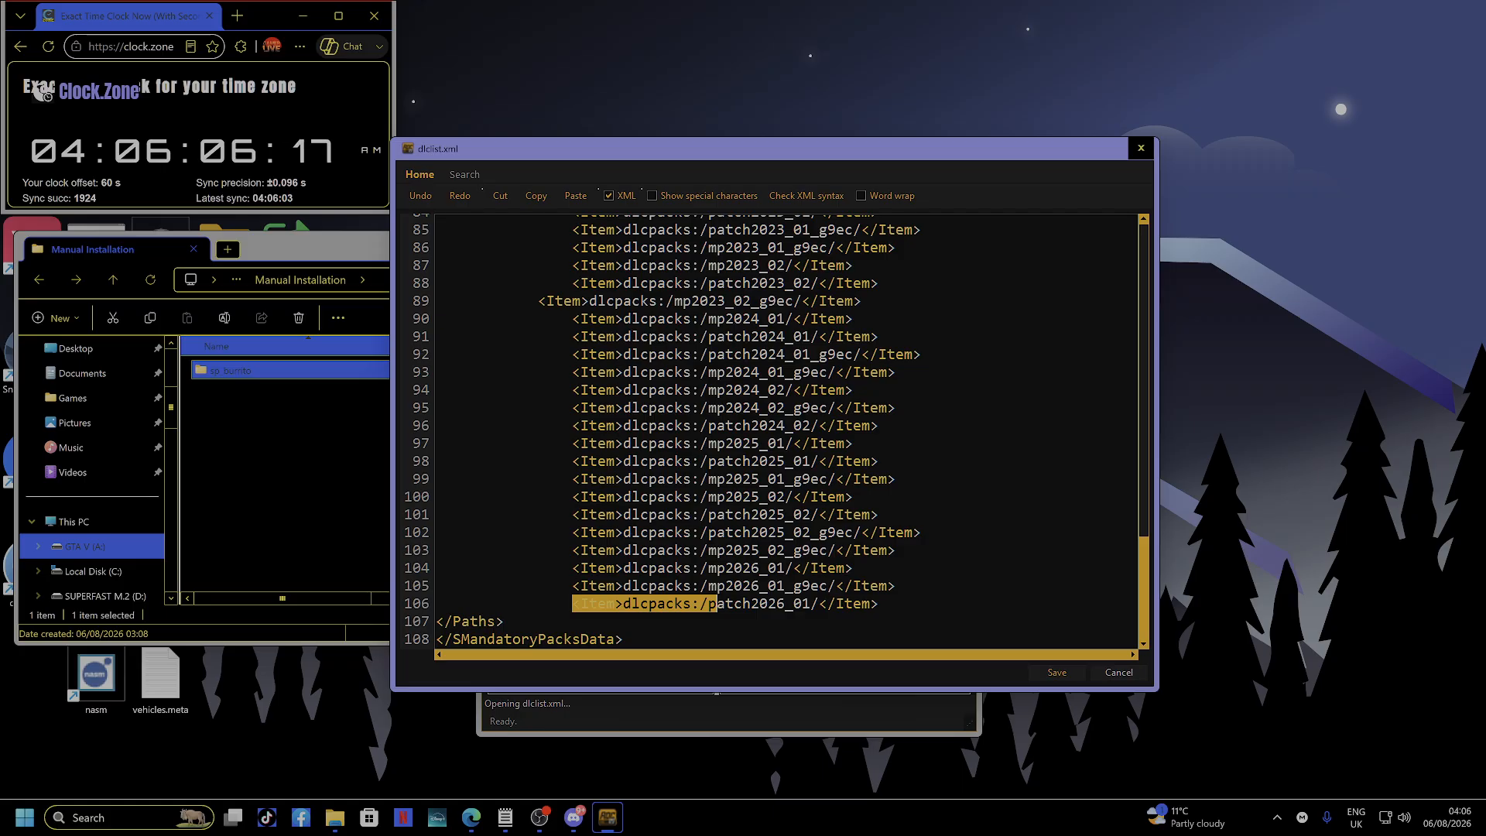
left_click_drag(717, 602, 878, 604)
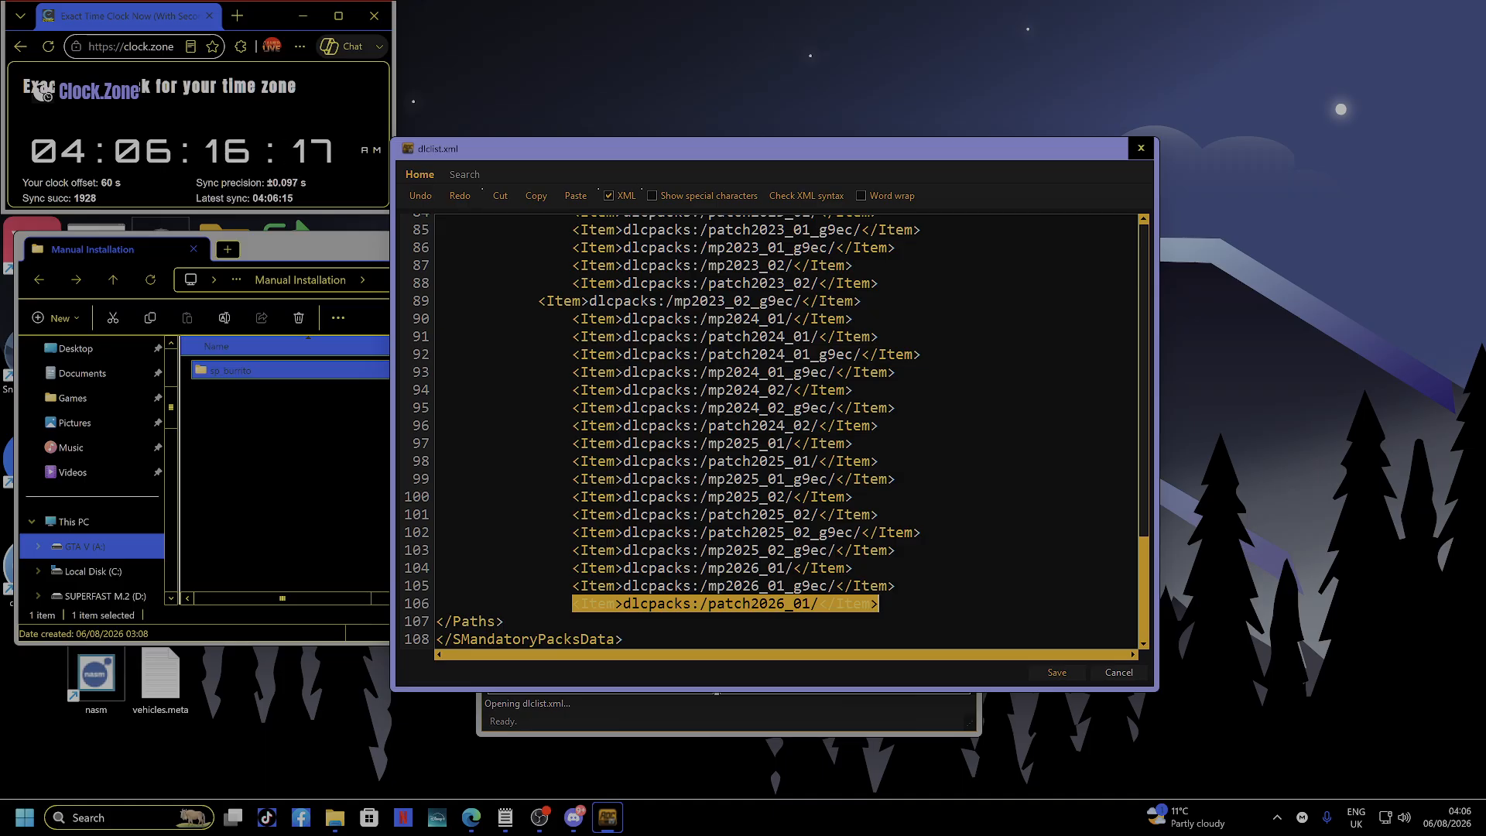
type("nhfghn")
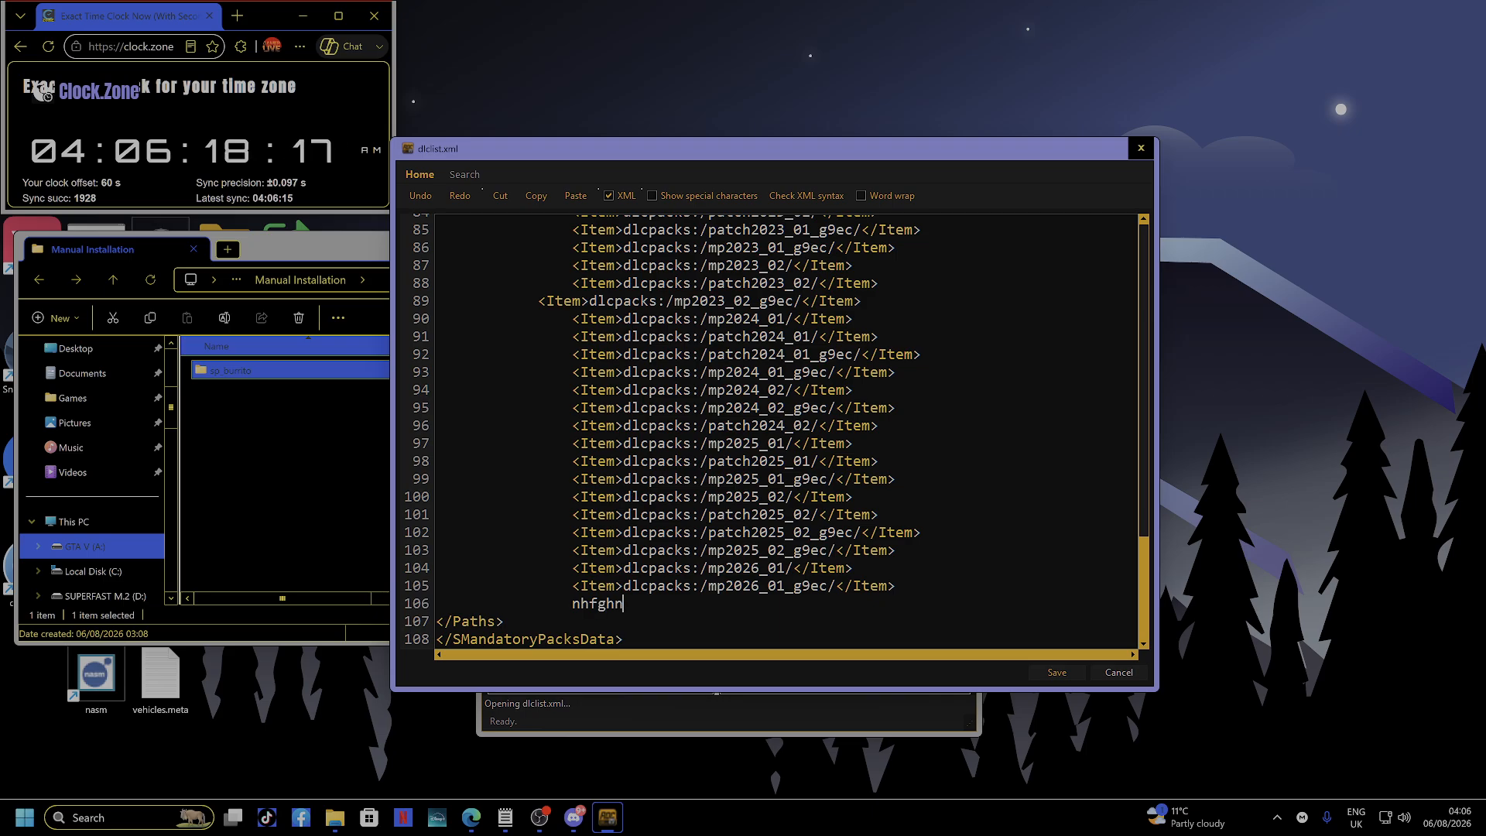
key("Escape")
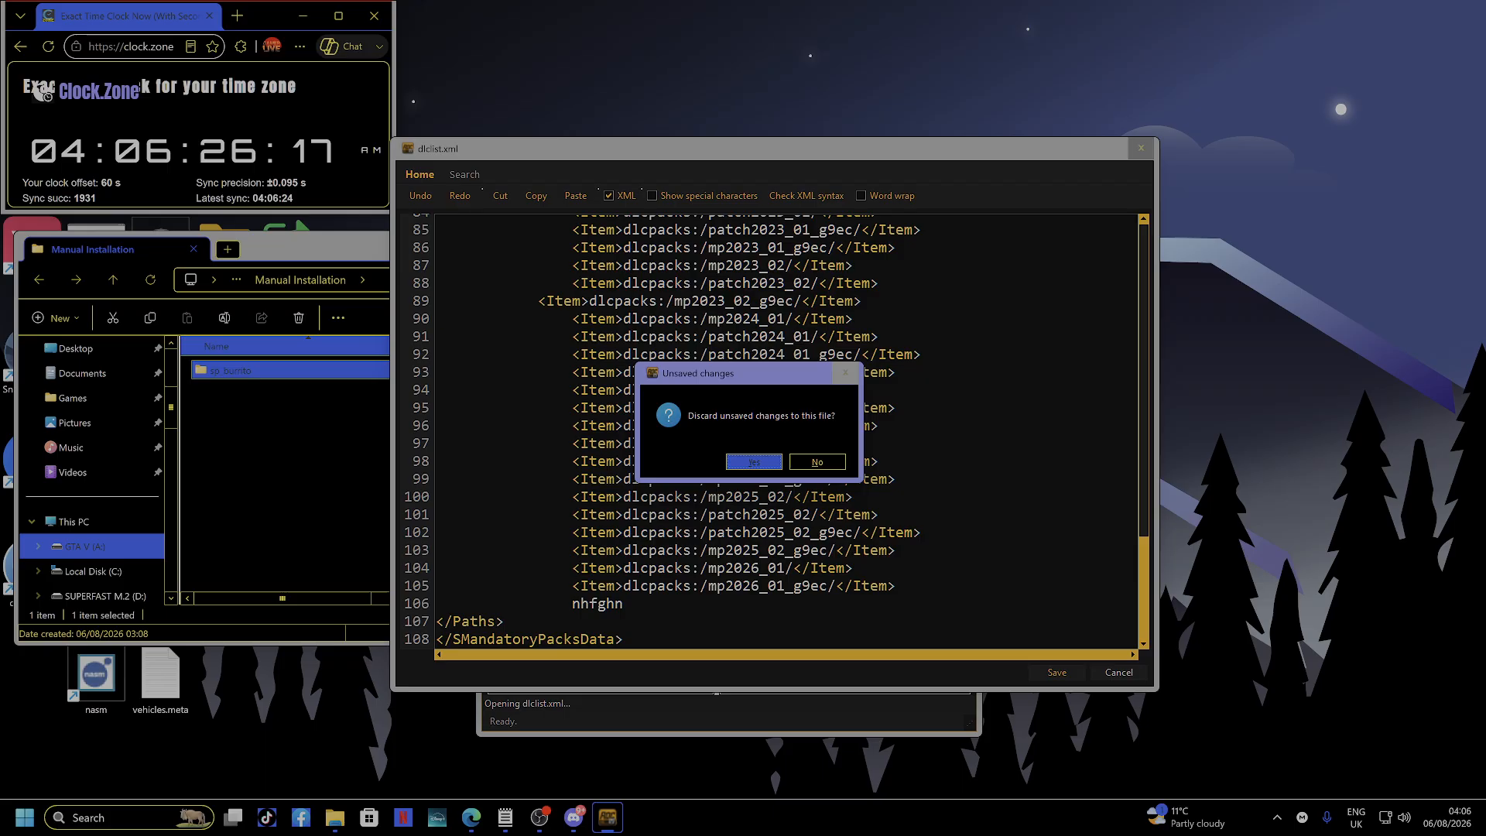
key("Return")
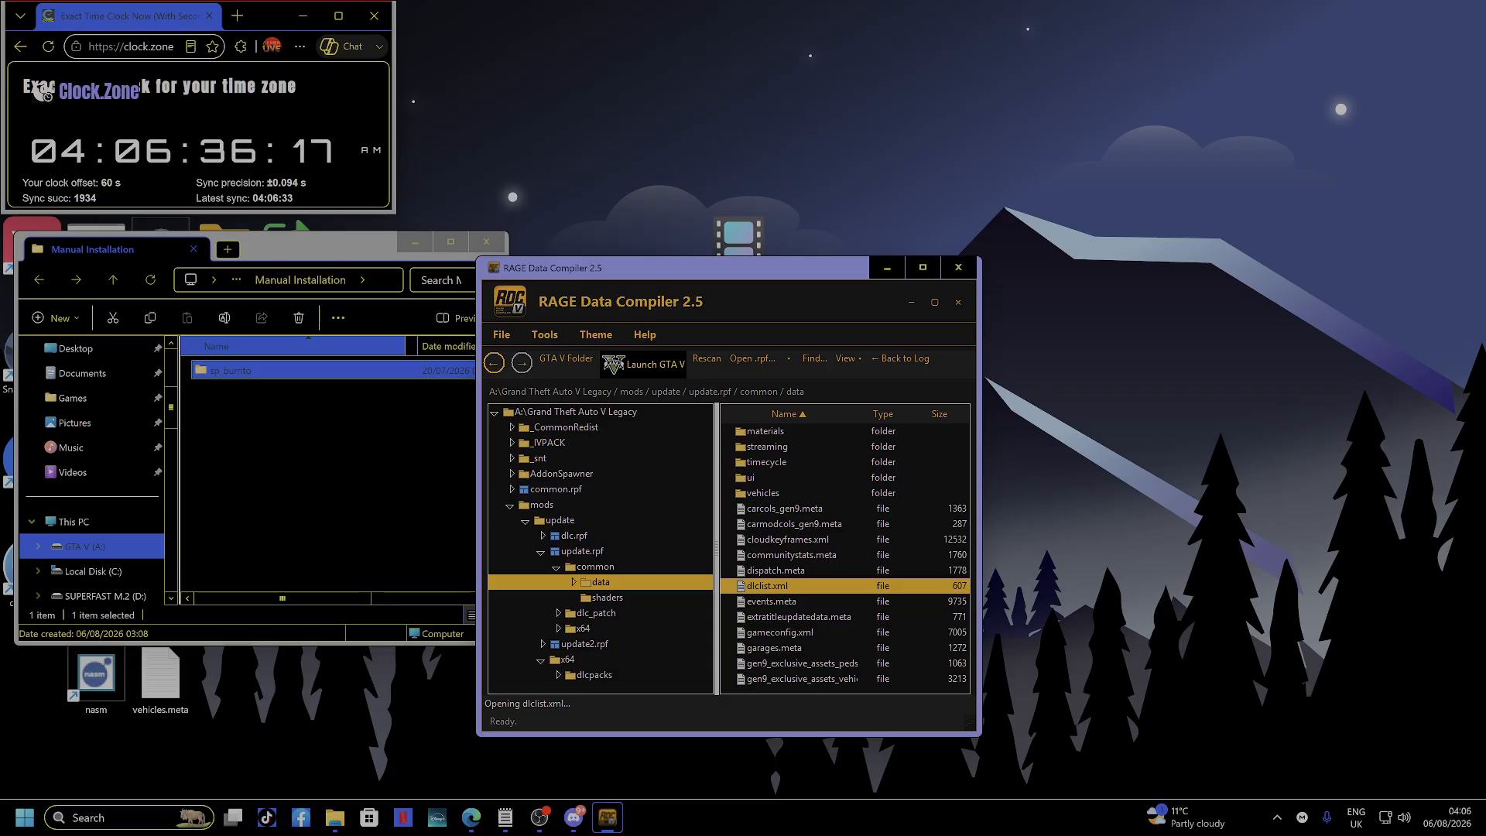
Launch Tools > DLC Creator, untick 'Don't show this again', dismiss the intro, and Browse for source.
left_click(325, 435)
key("alt+Left")
key("alt+Left")
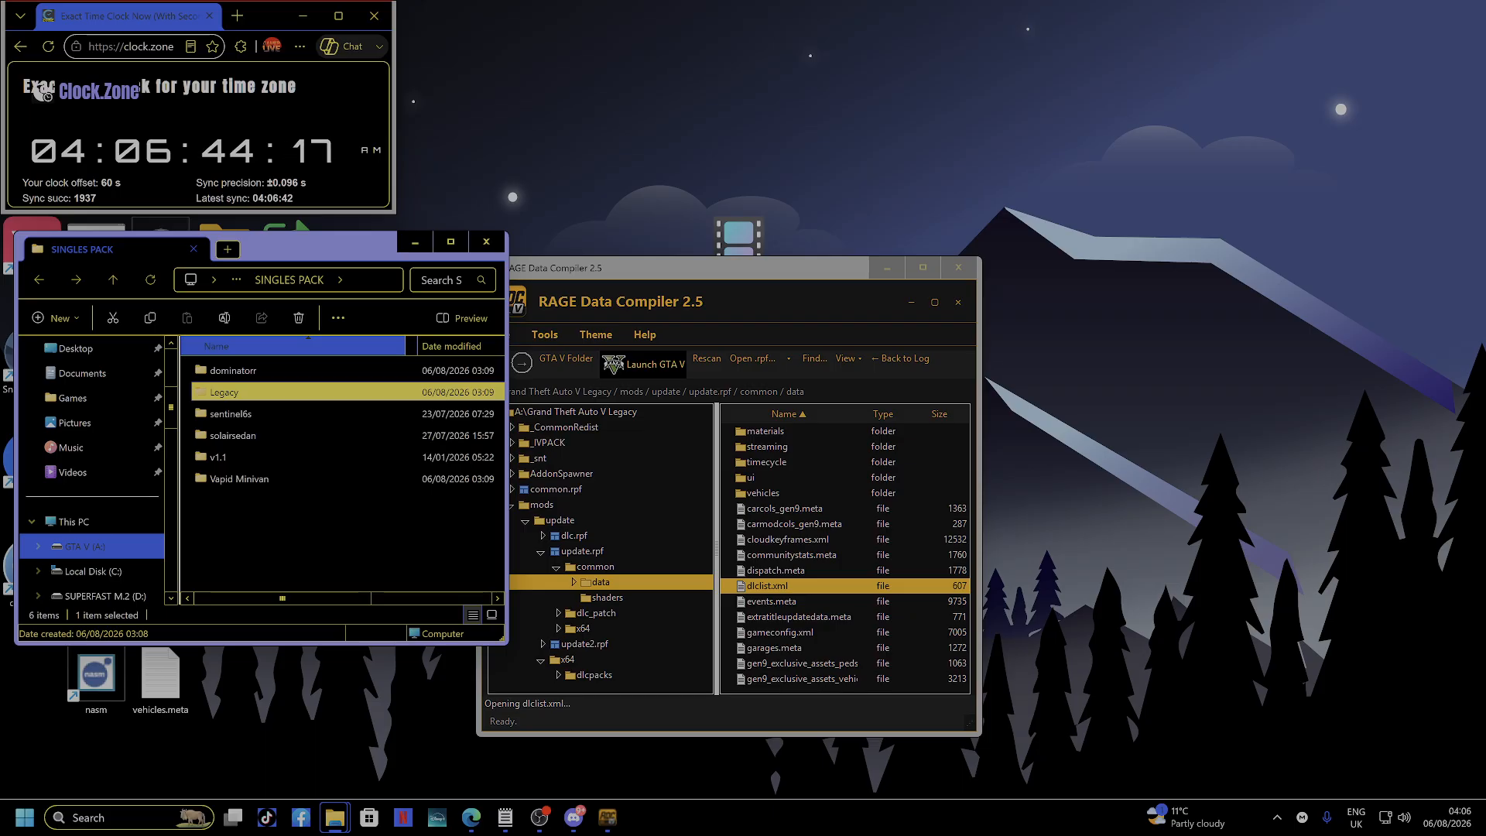
left_click(544, 334)
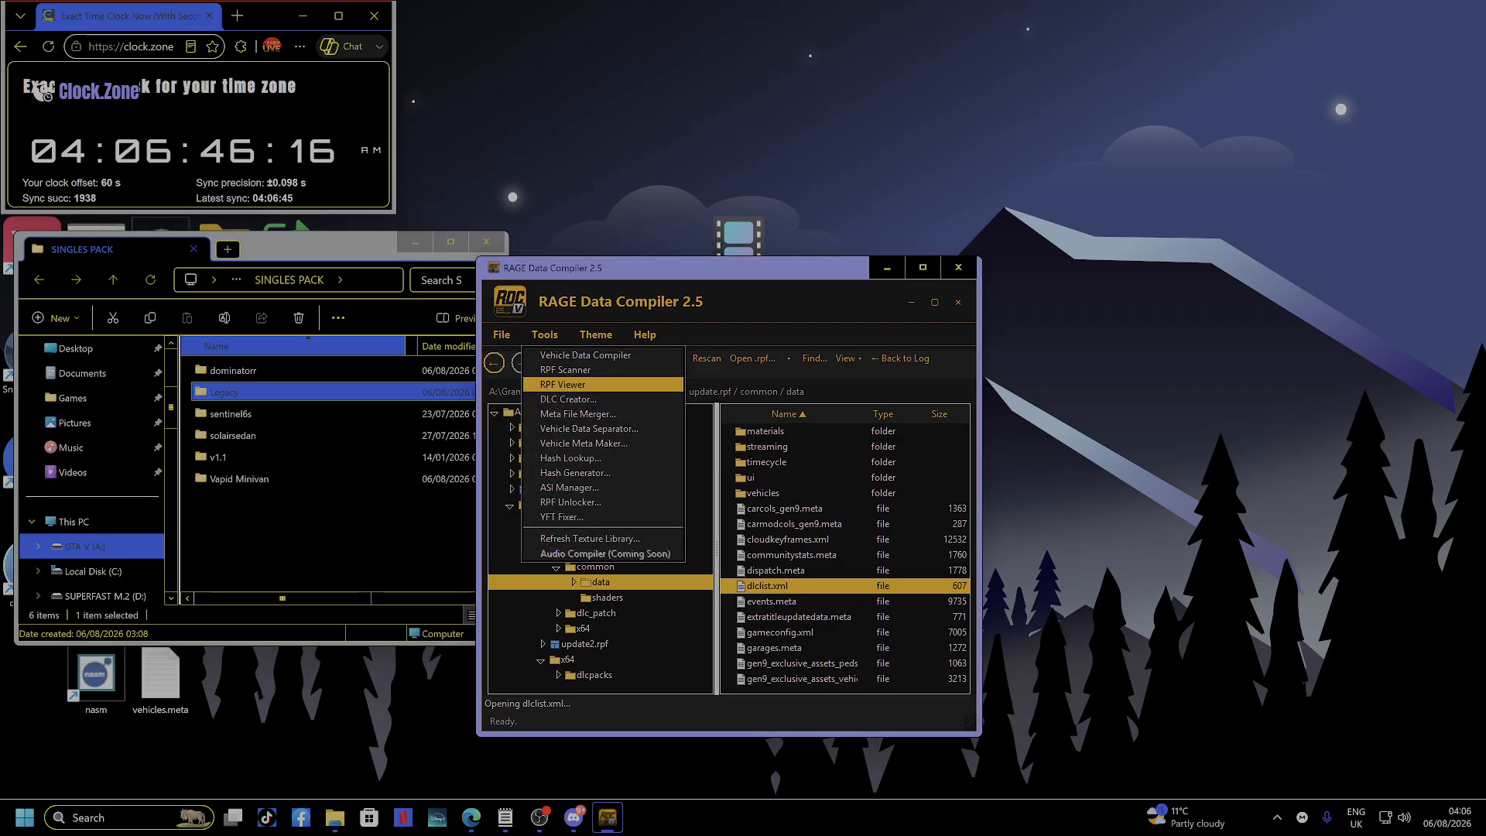
left_click(568, 400)
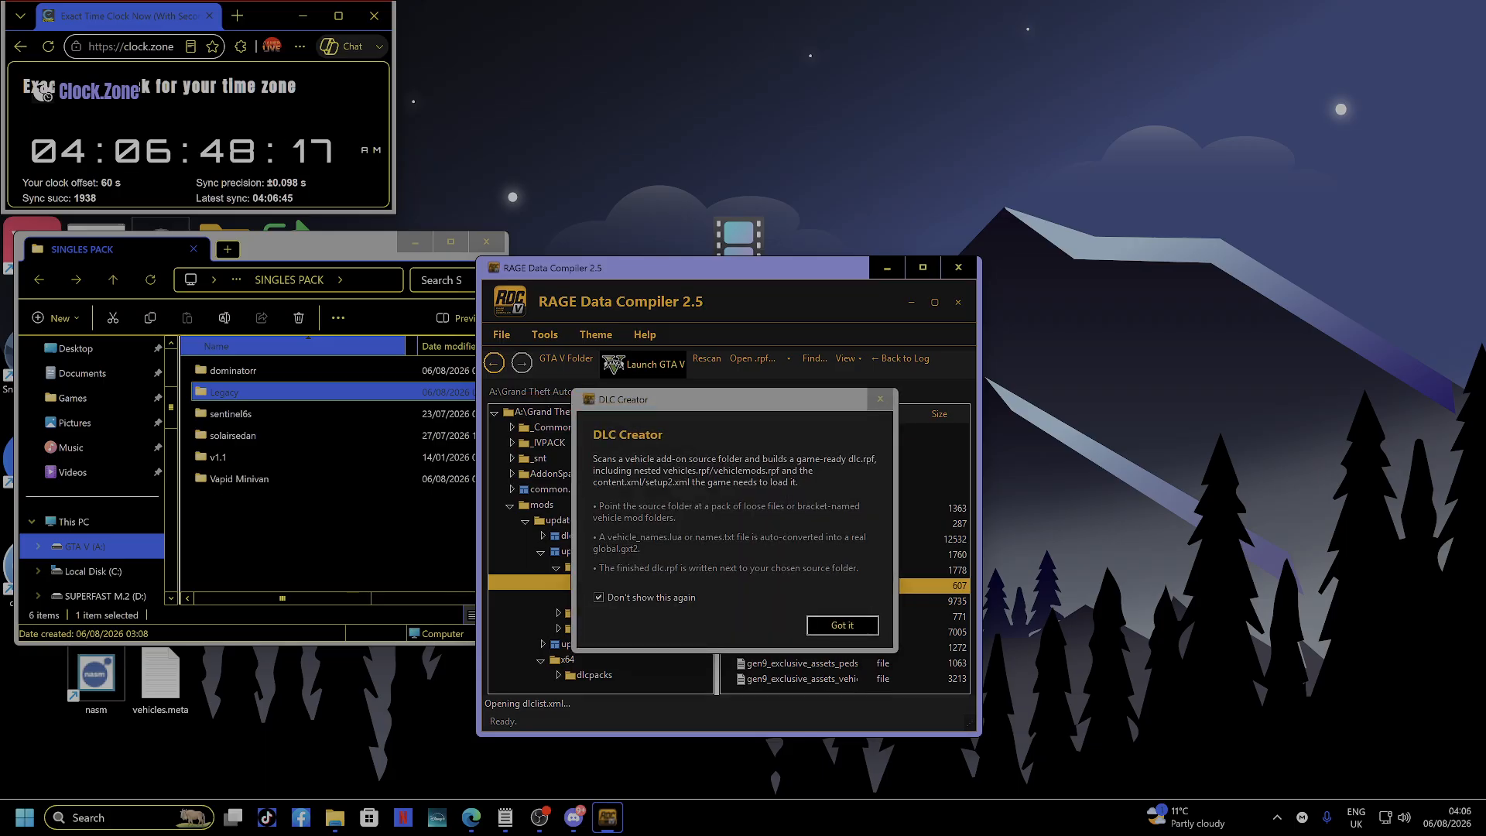
left_click(598, 597)
key("Return")
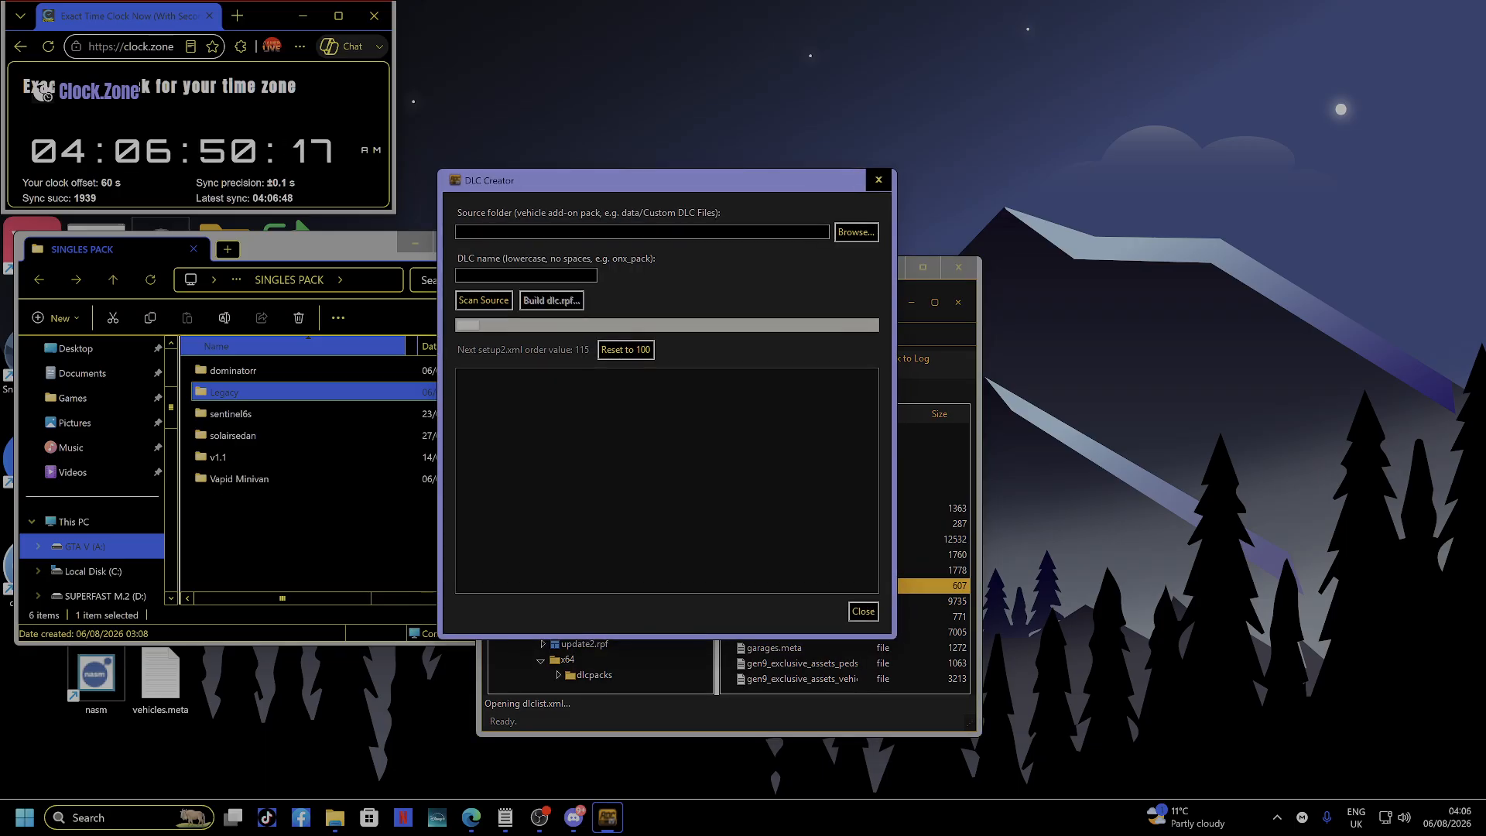
left_click(856, 232)
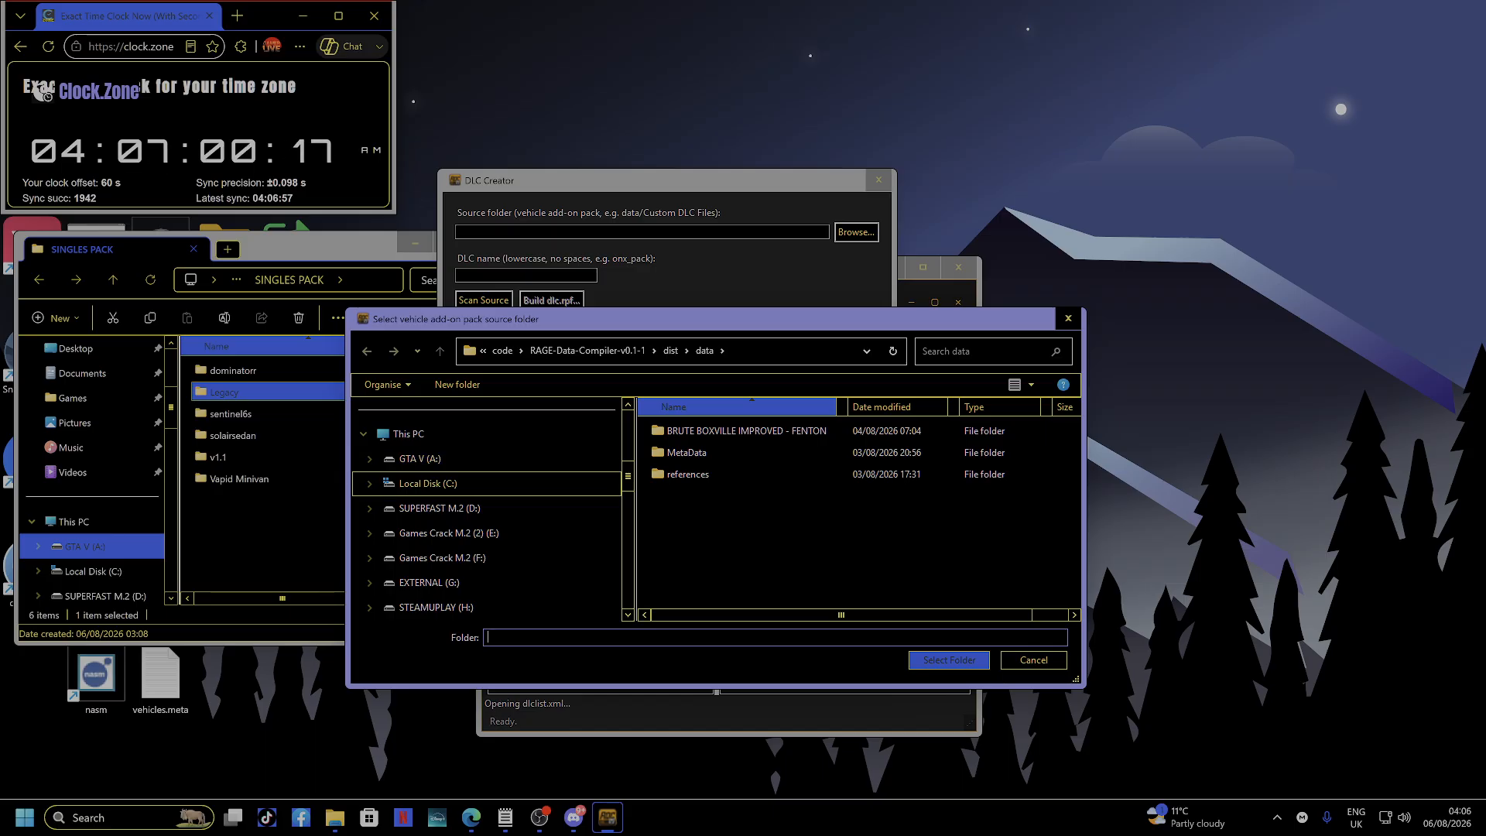
Select A:/SINGLES PACK on the GTA V drive as the source folder.
left_click(420, 459)
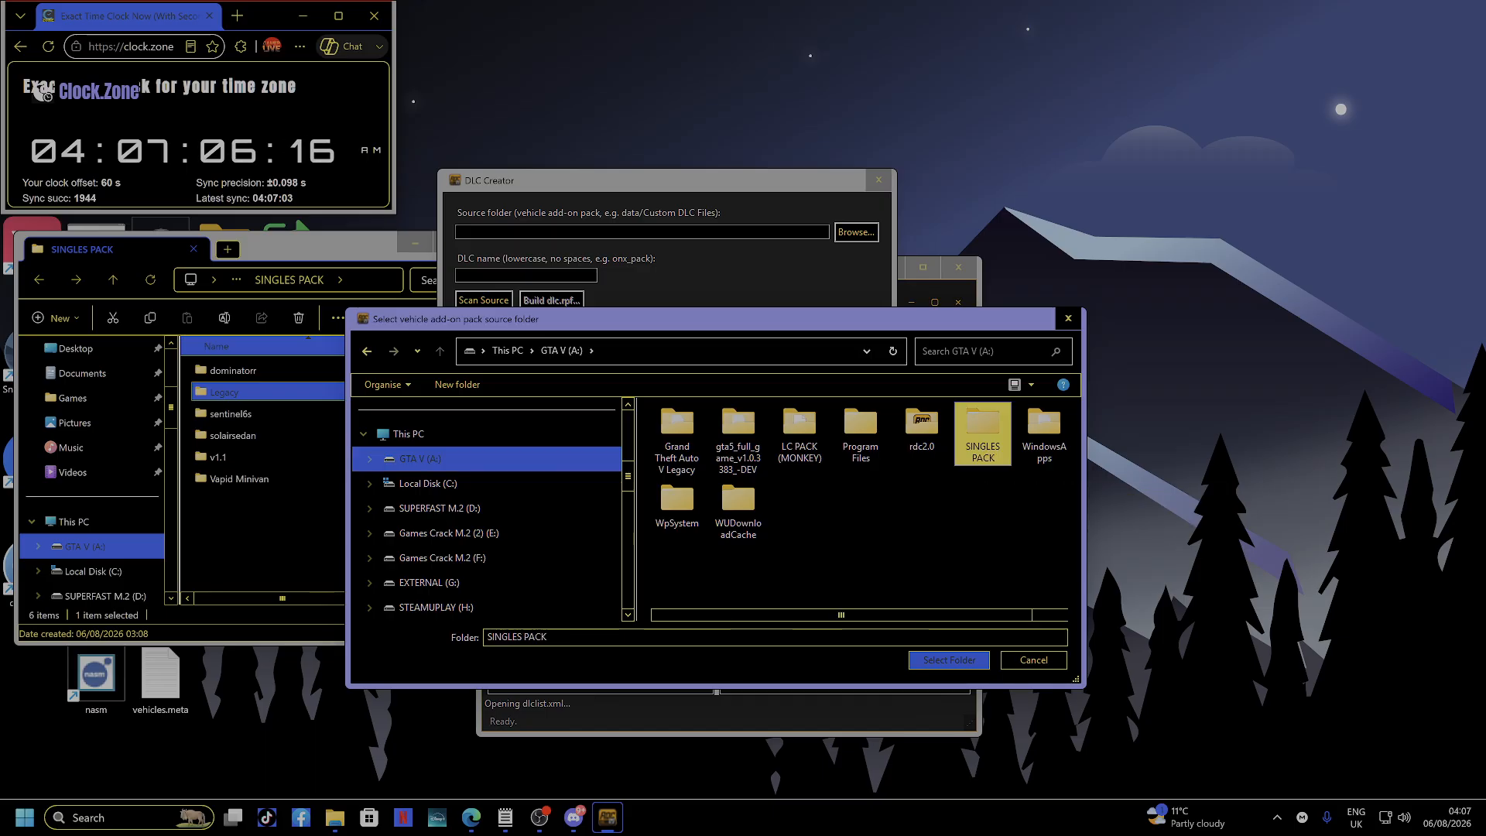
double_click(983, 434)
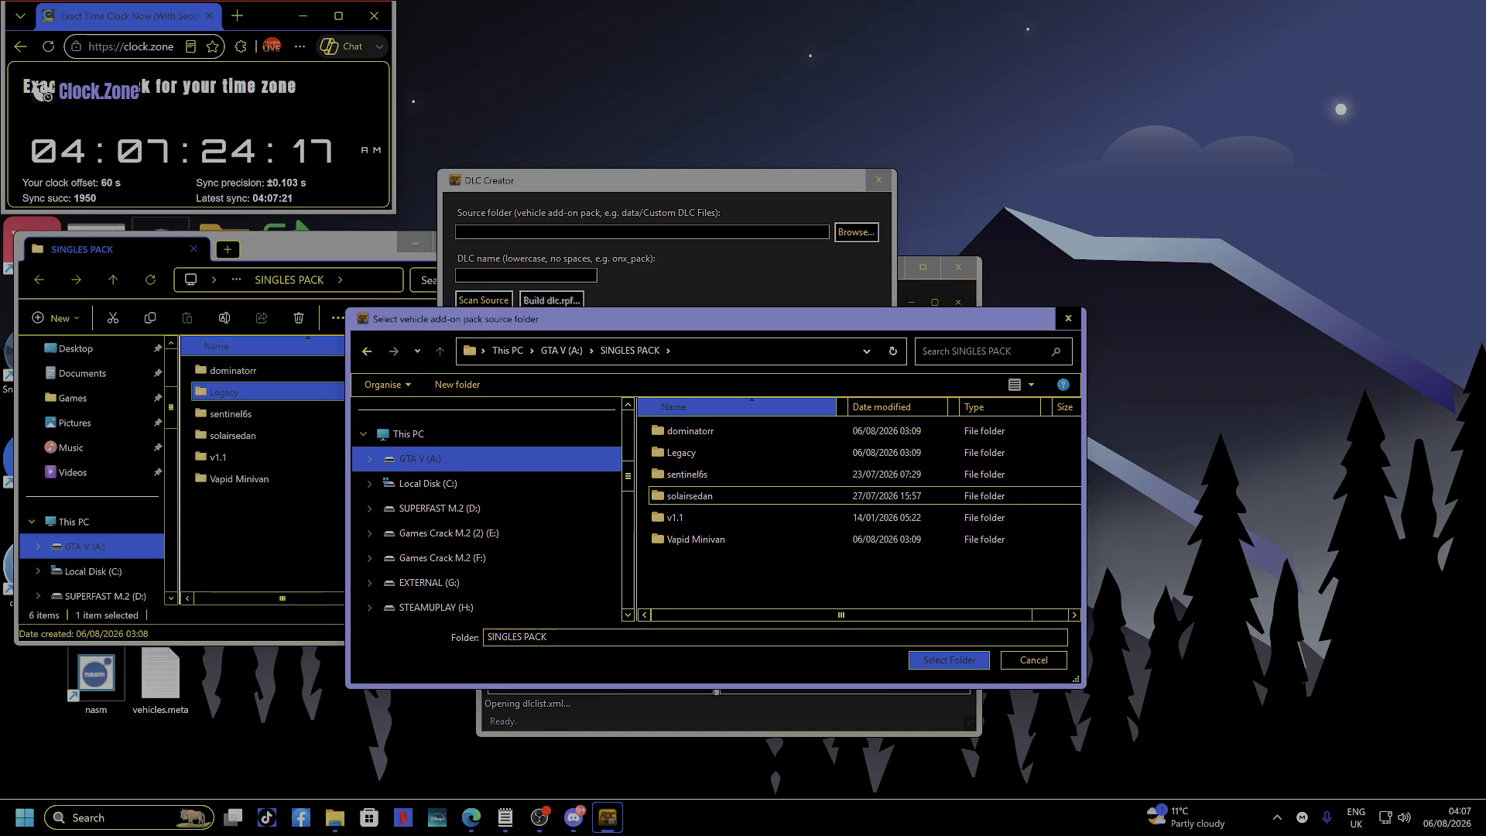
double_click(689, 495)
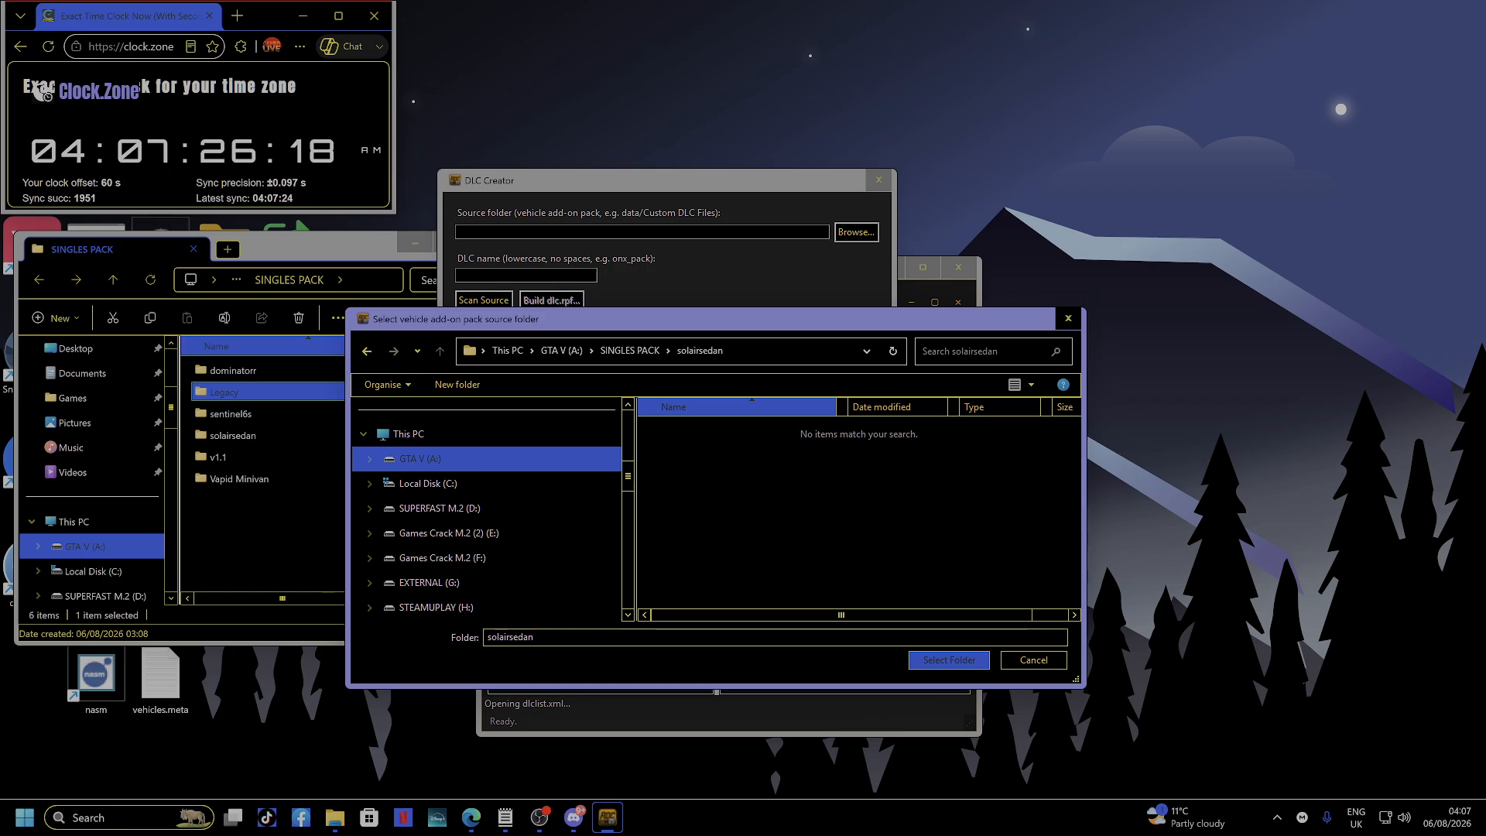
key("alt+Left")
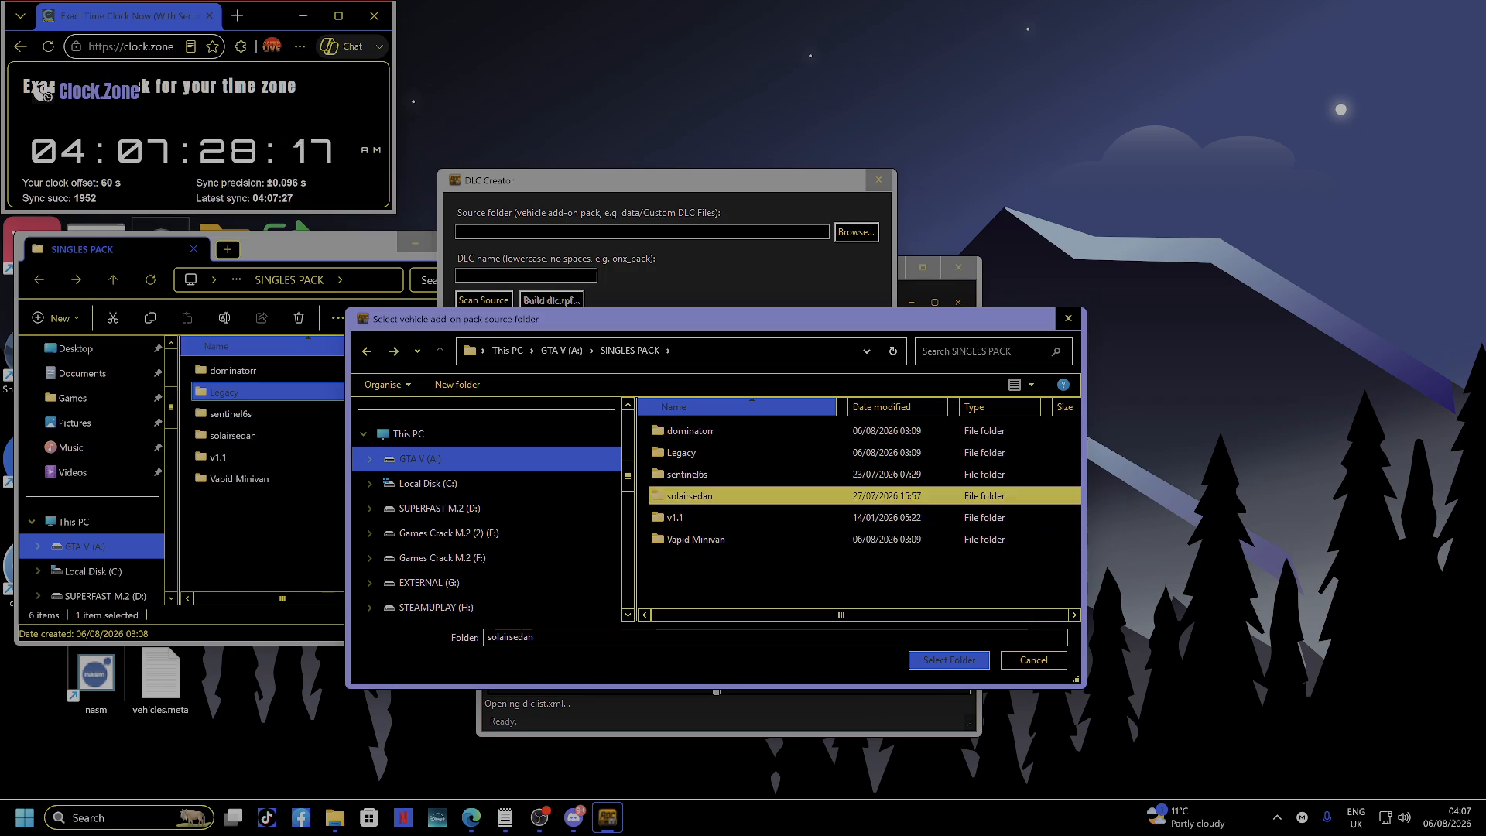
key("alt+Left")
double_click(983, 433)
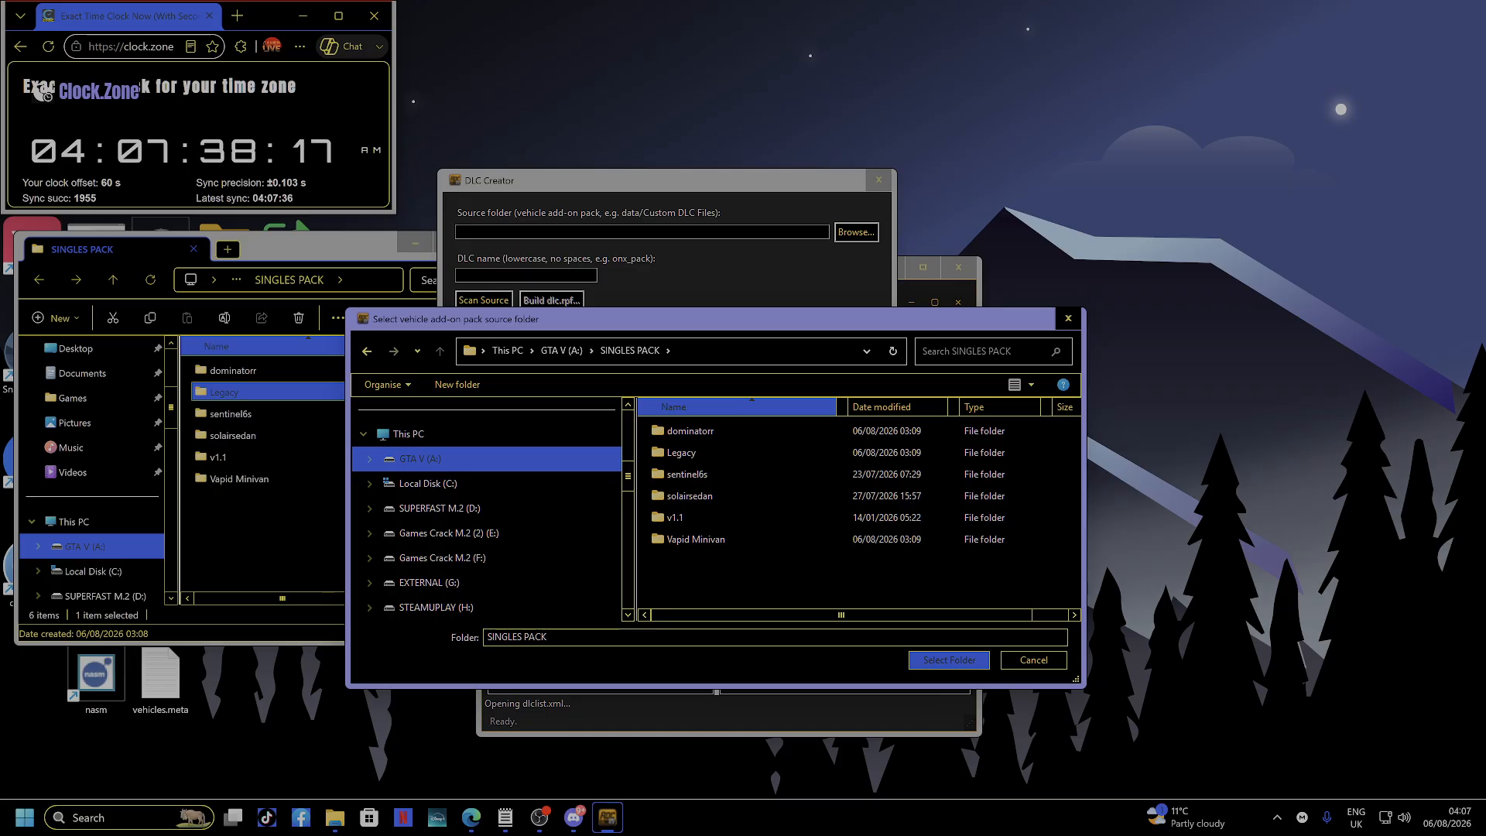
key("Return")
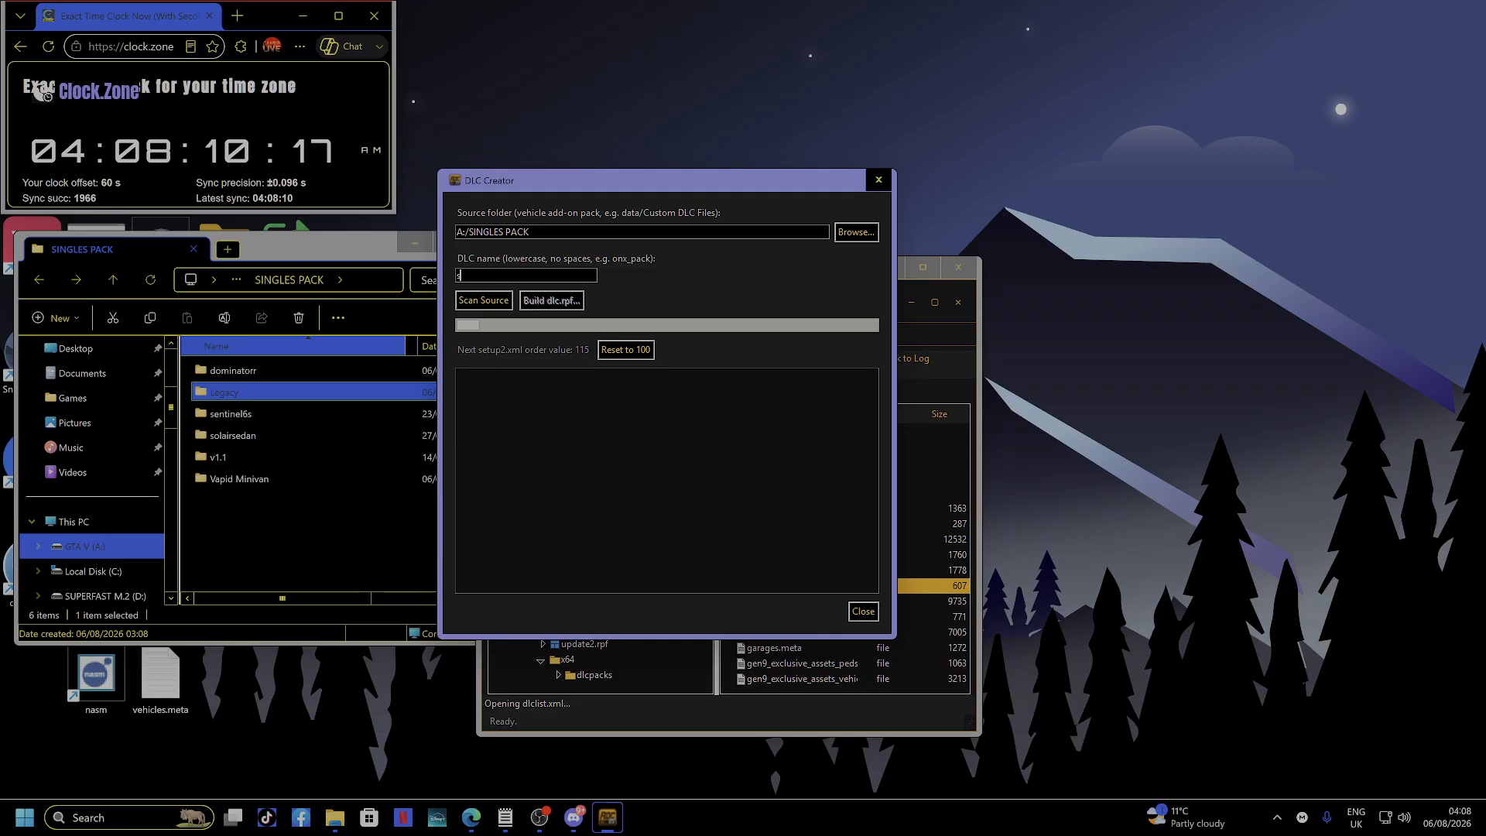
Enter 'singlespack' as the DLC name.
type("singlespack")
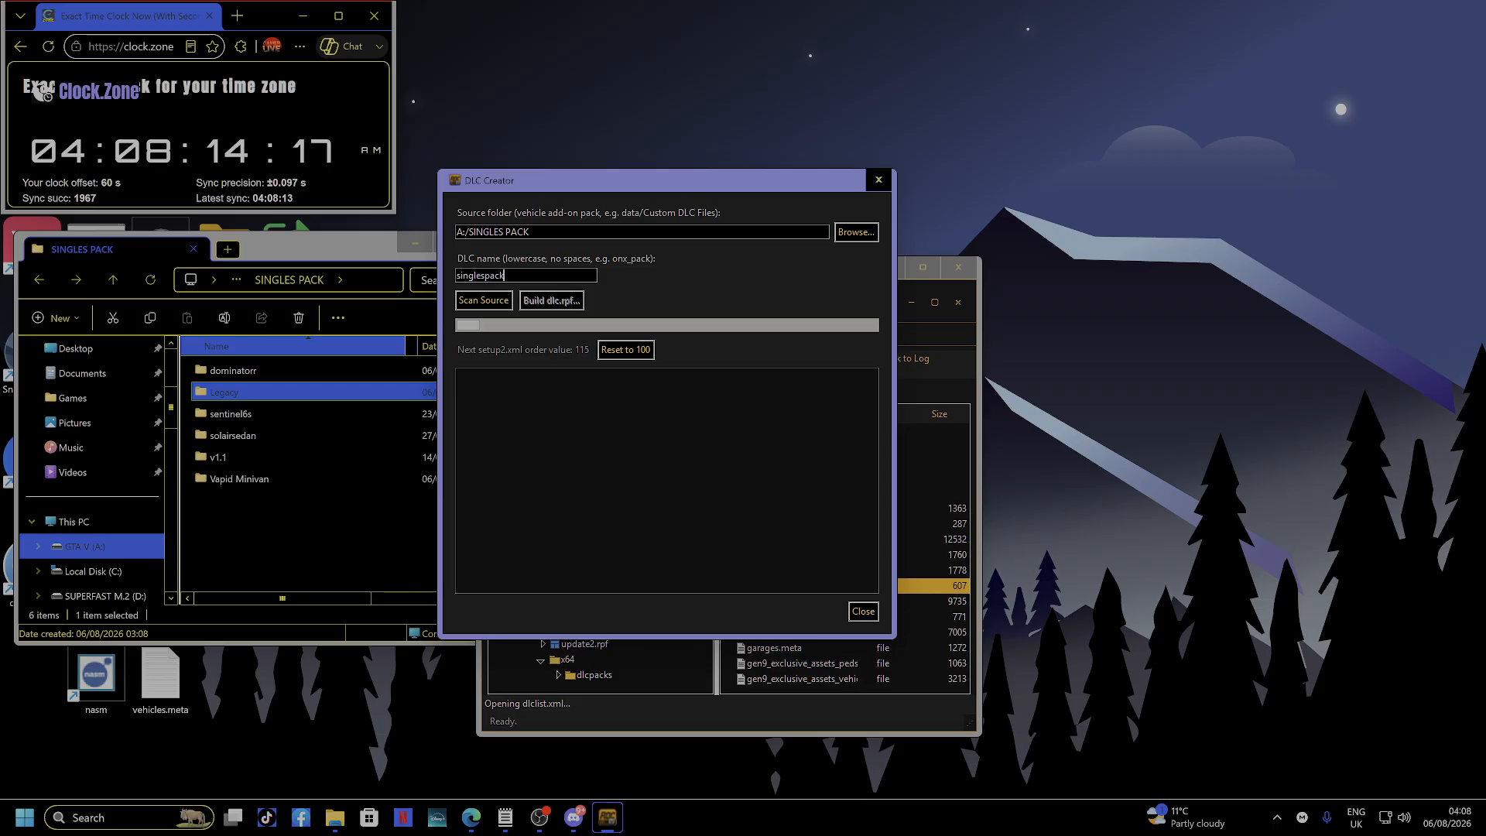
Run Scan Source on the A:/SINGLES PACK folder.
left_click(484, 301)
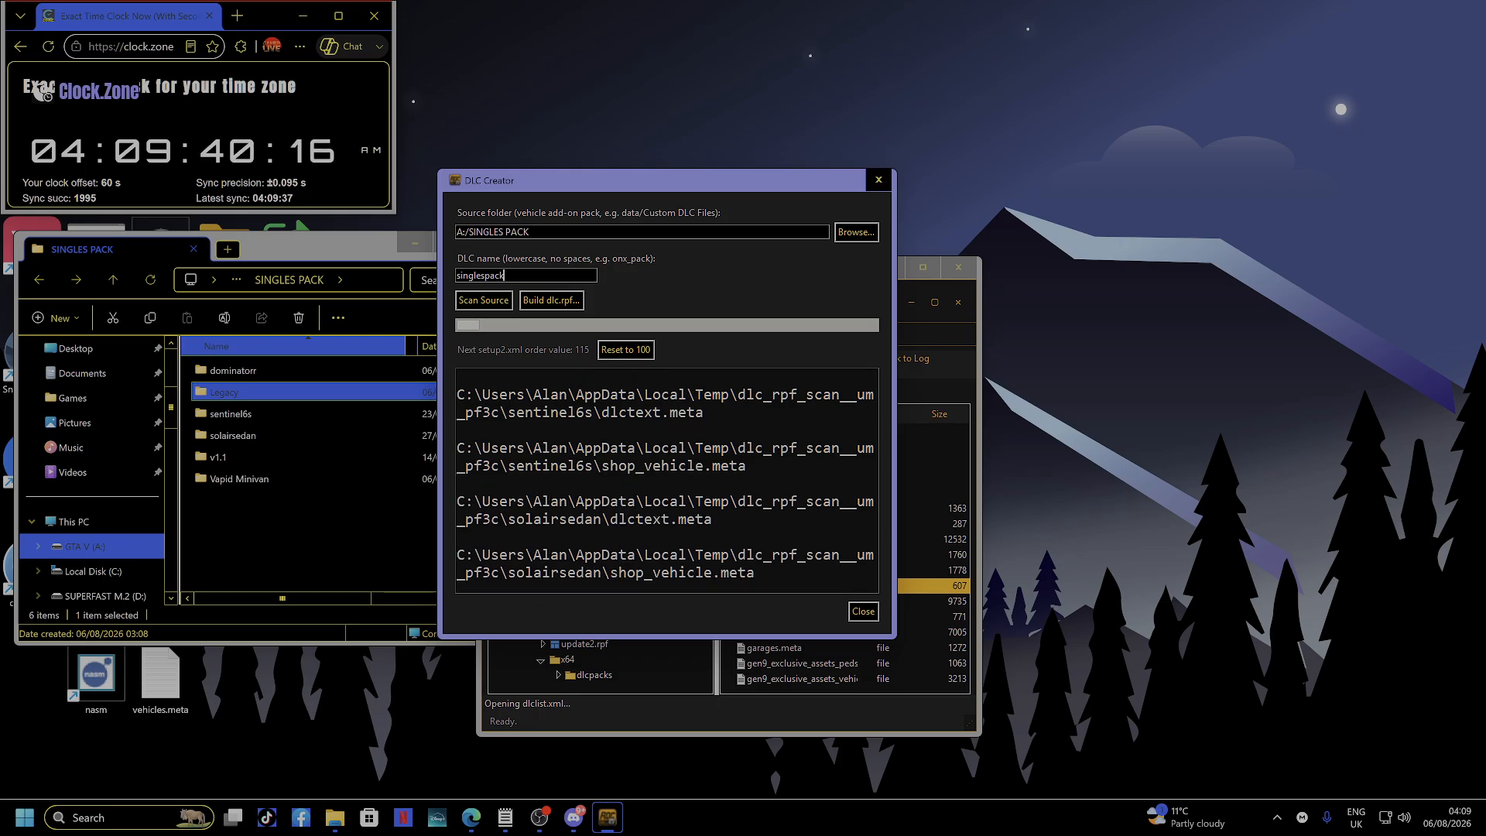
Review the scan log's warnings, then start Build dlc.rpf to reach the pack-type choice.
scroll(667, 481, "up", 3)
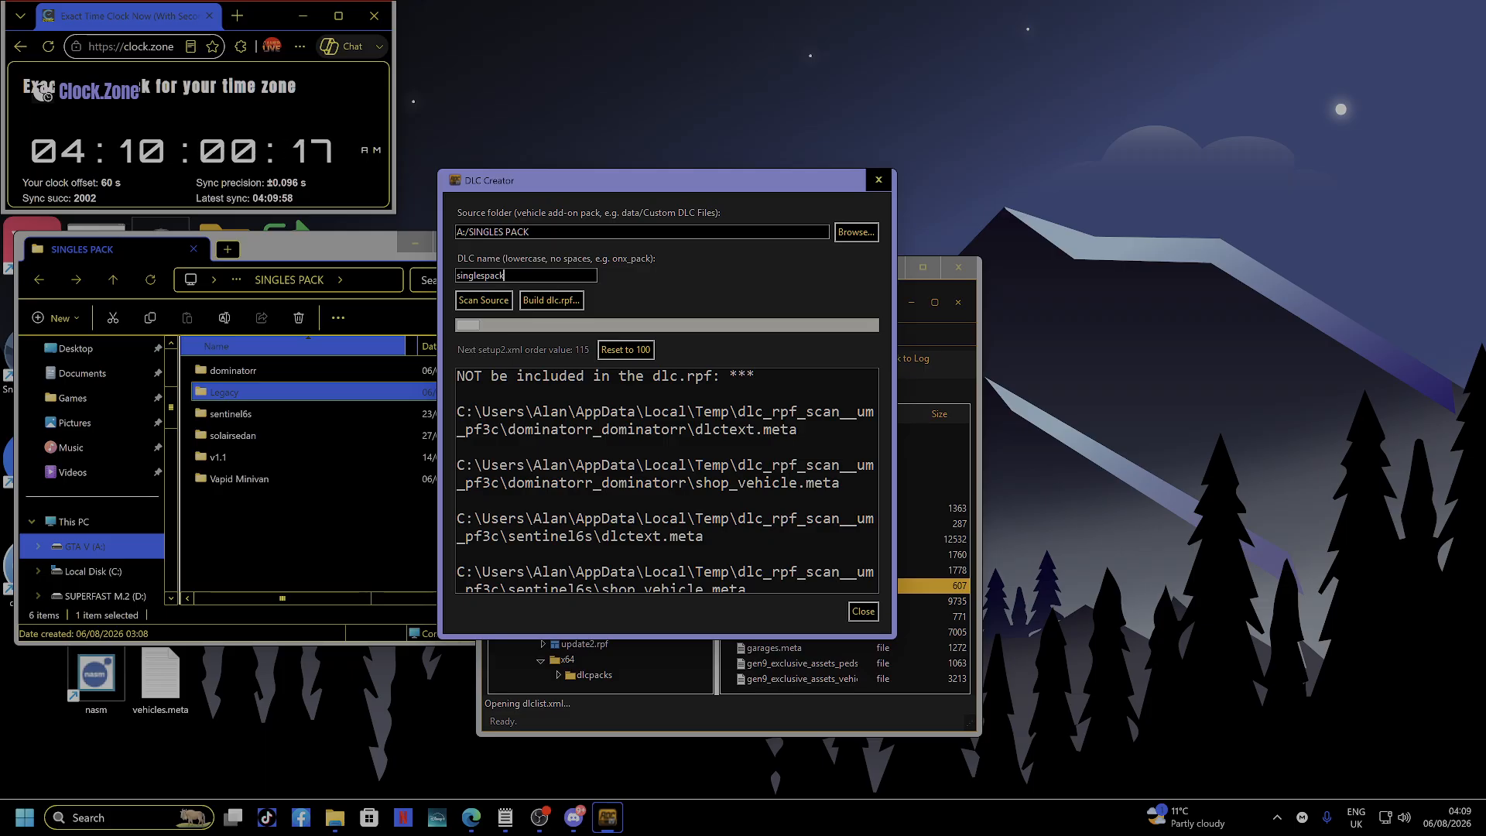
scroll(667, 481, "down", 6)
scroll(667, 481, "down", 2)
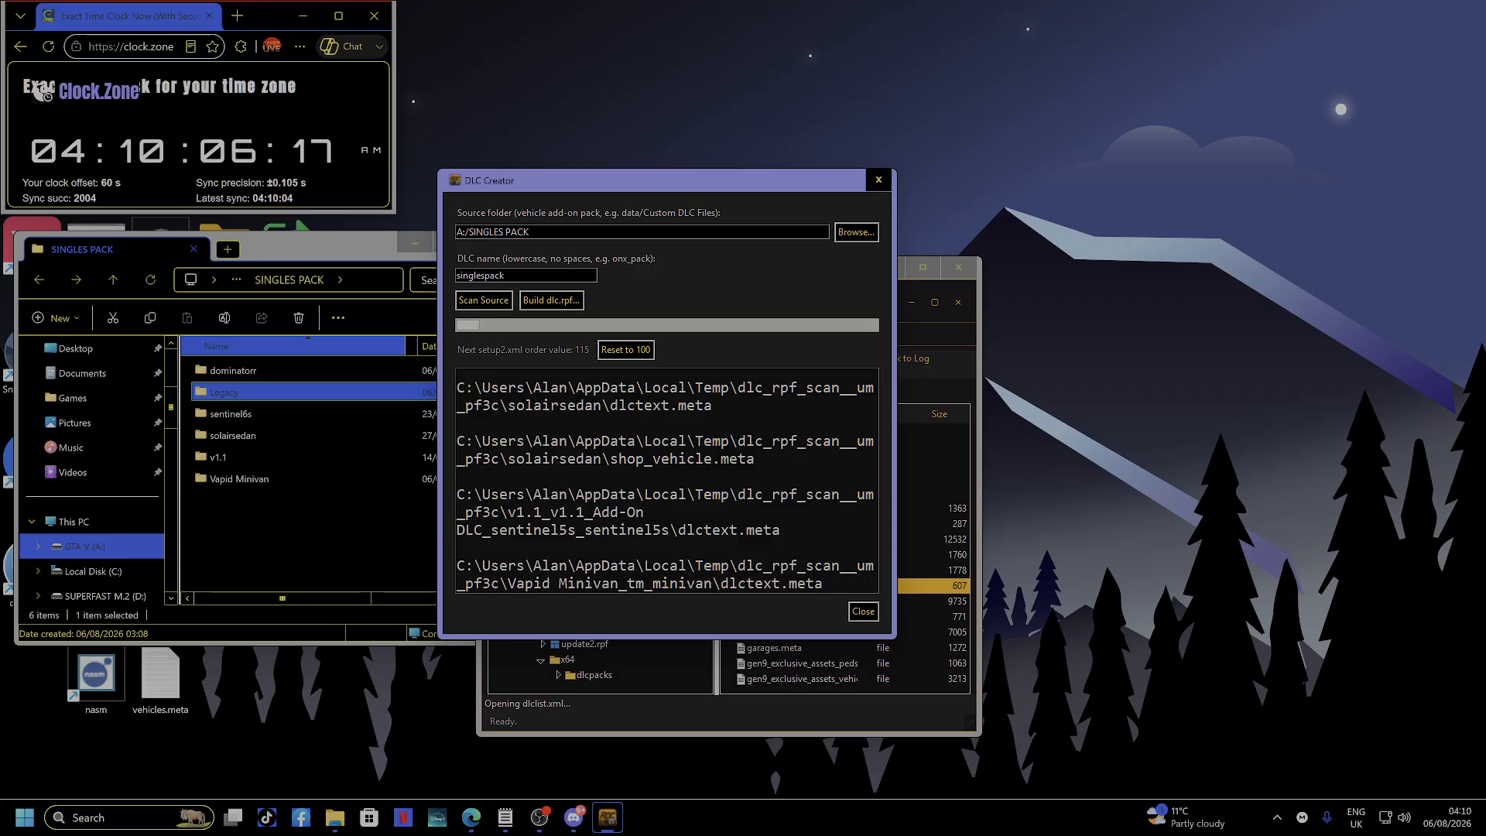
scroll(666, 484, "up", 2)
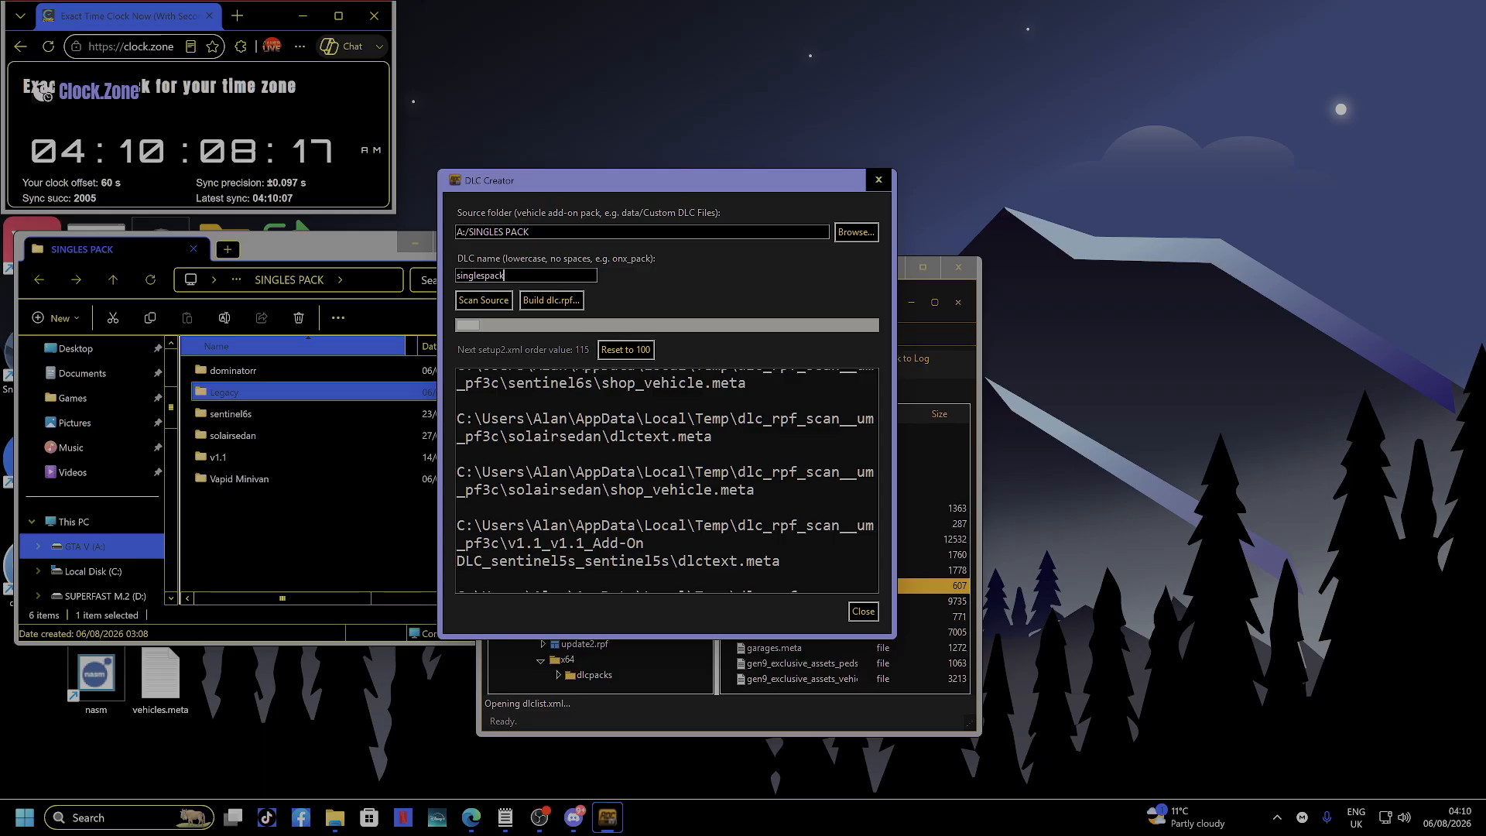
scroll(666, 483, "down", 2)
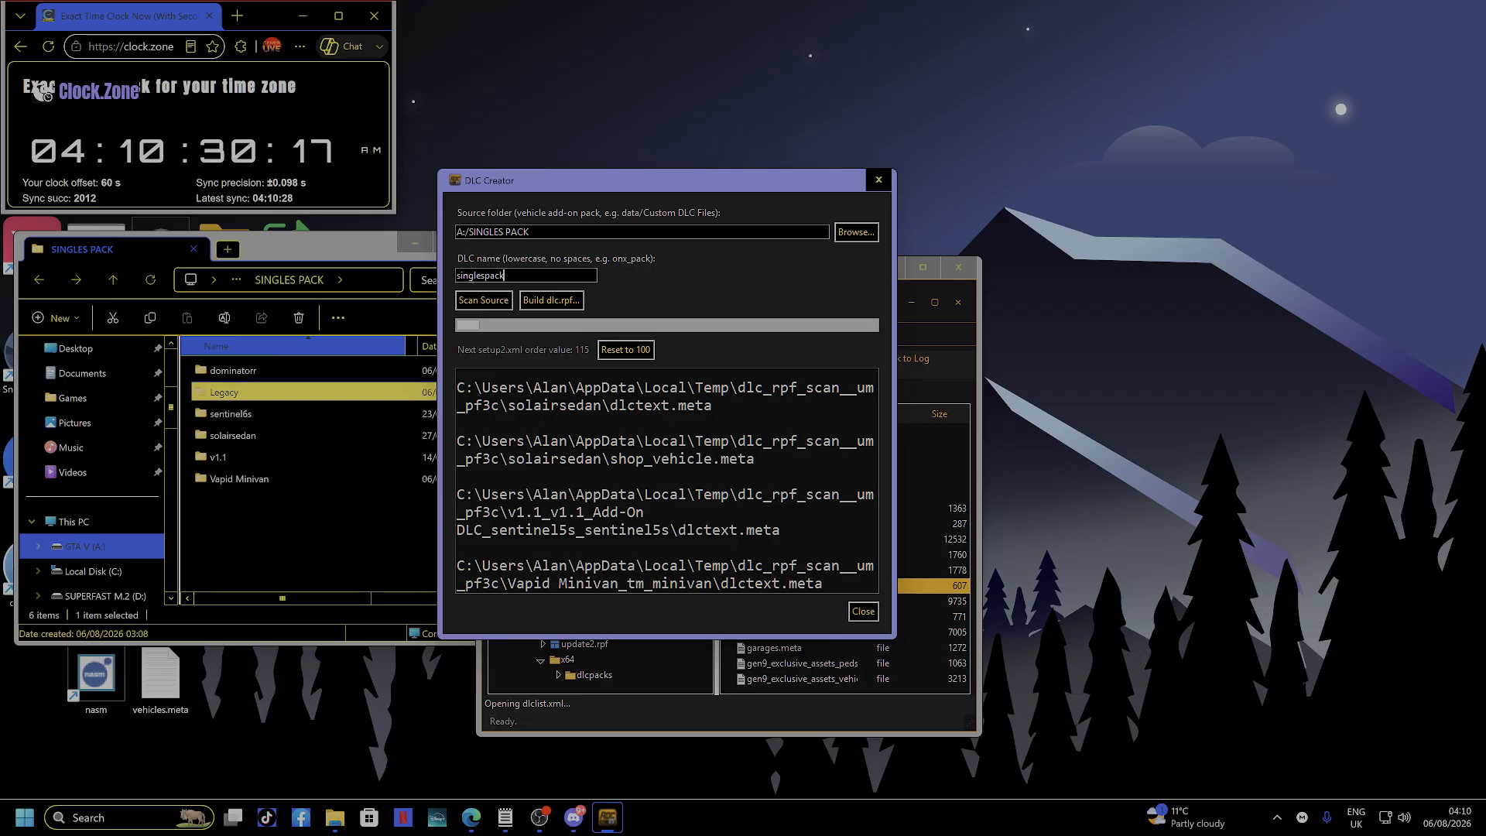
scroll(667, 481, "up", 5)
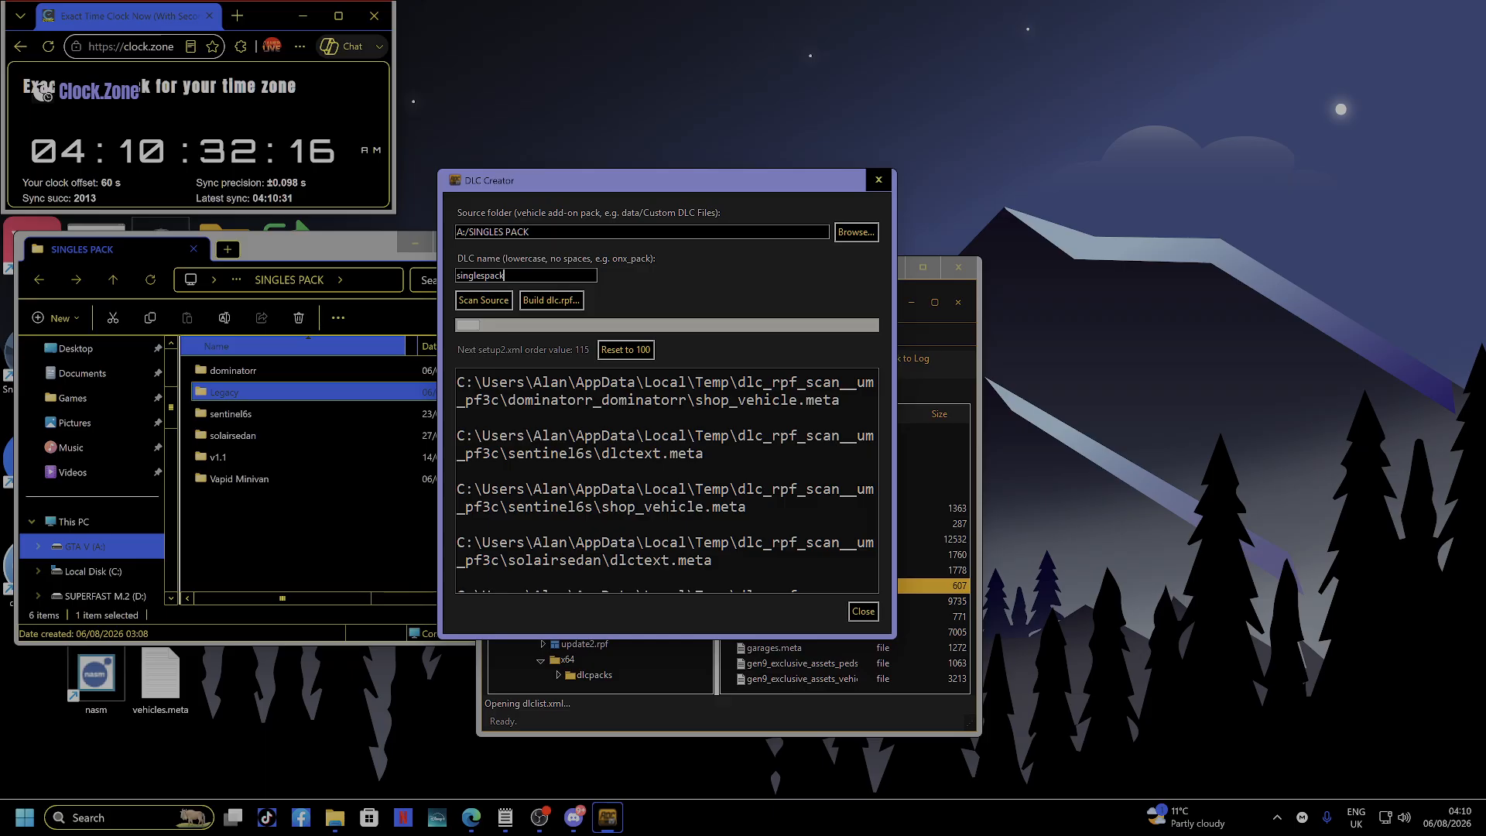
scroll(667, 481, "down", 5)
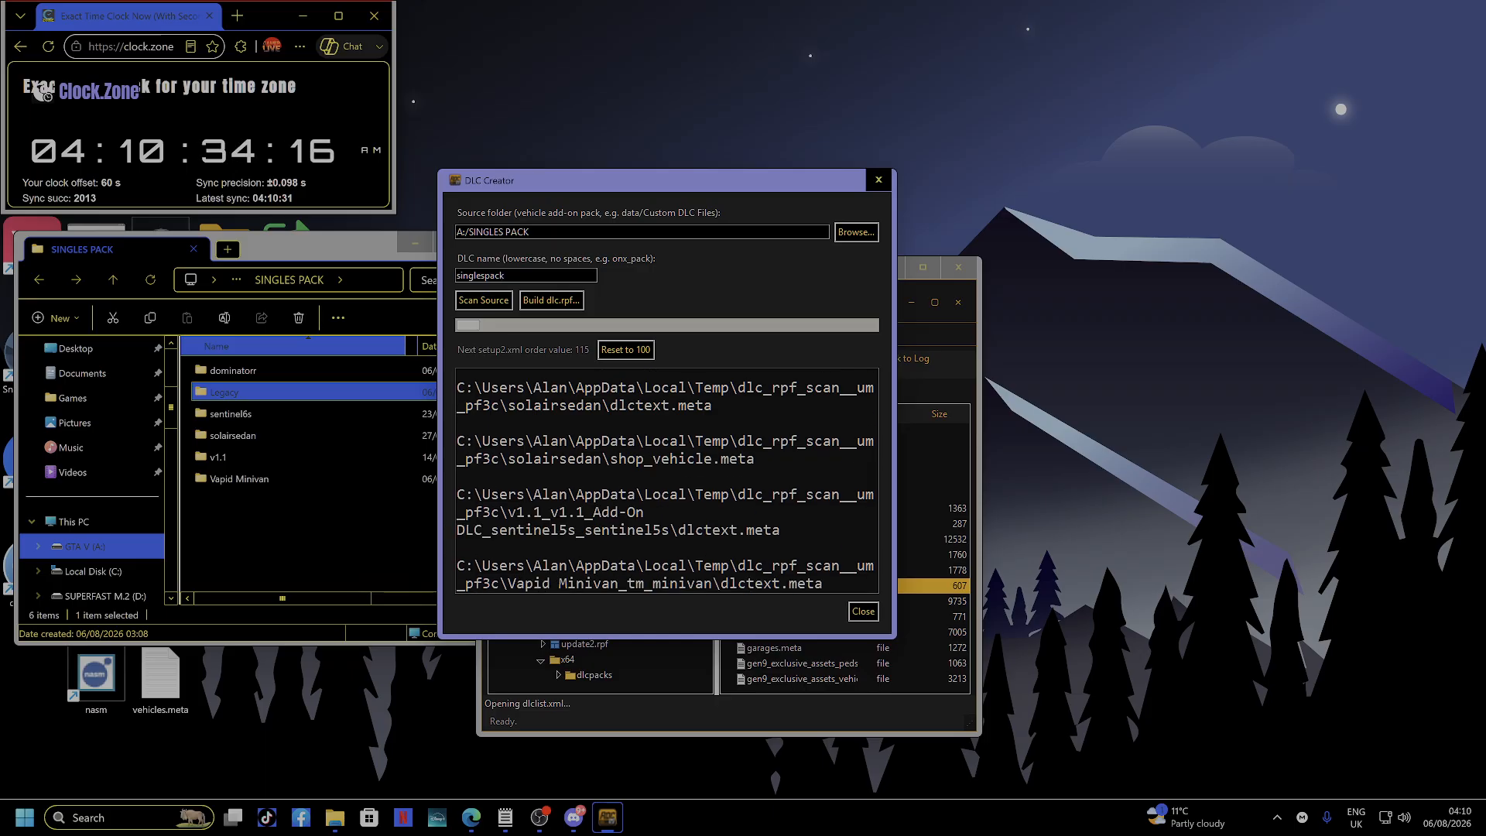
scroll(667, 480, "up", 8)
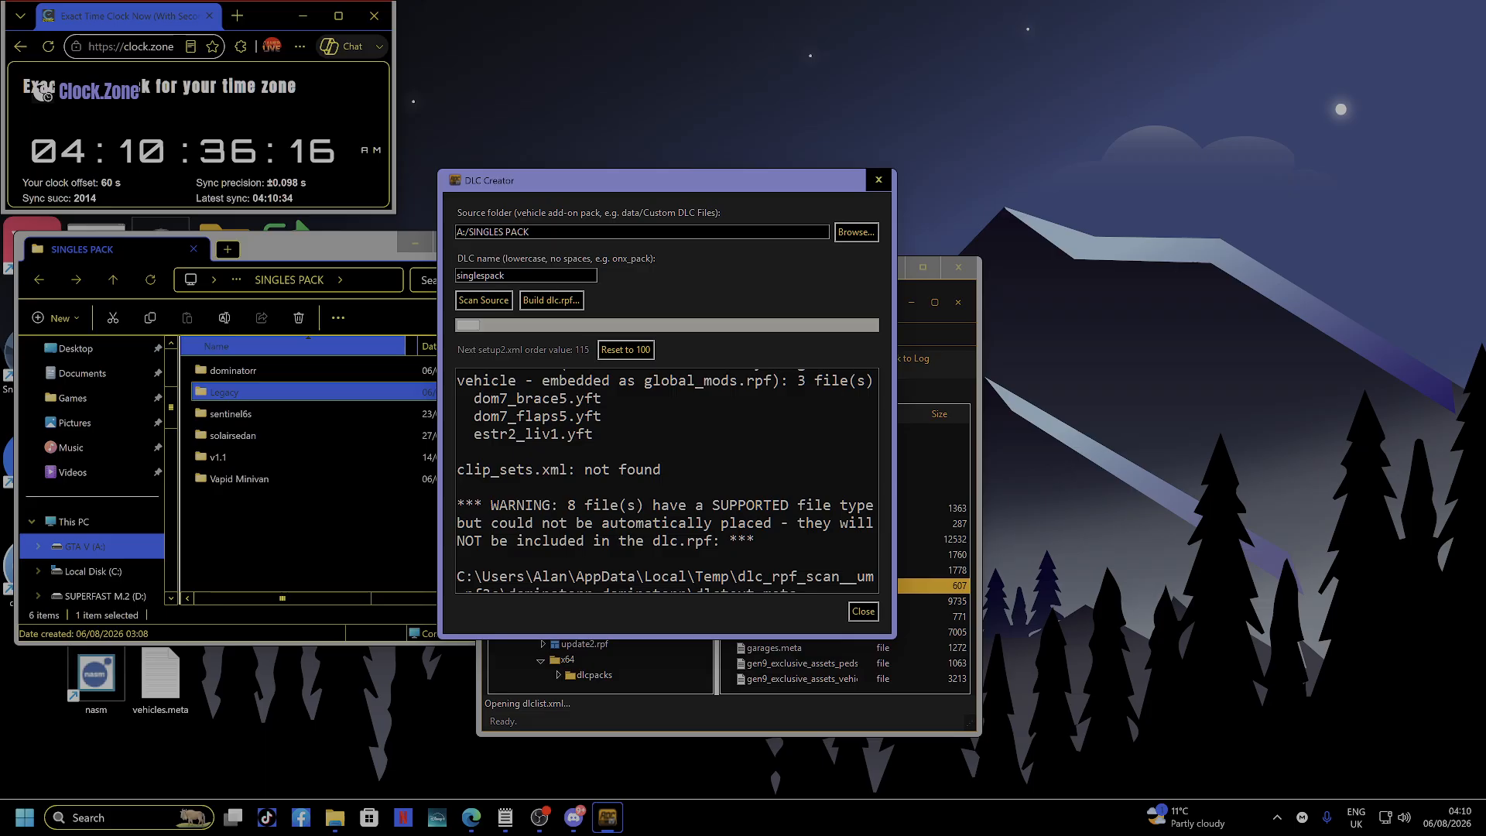
scroll(667, 481, "up", 5)
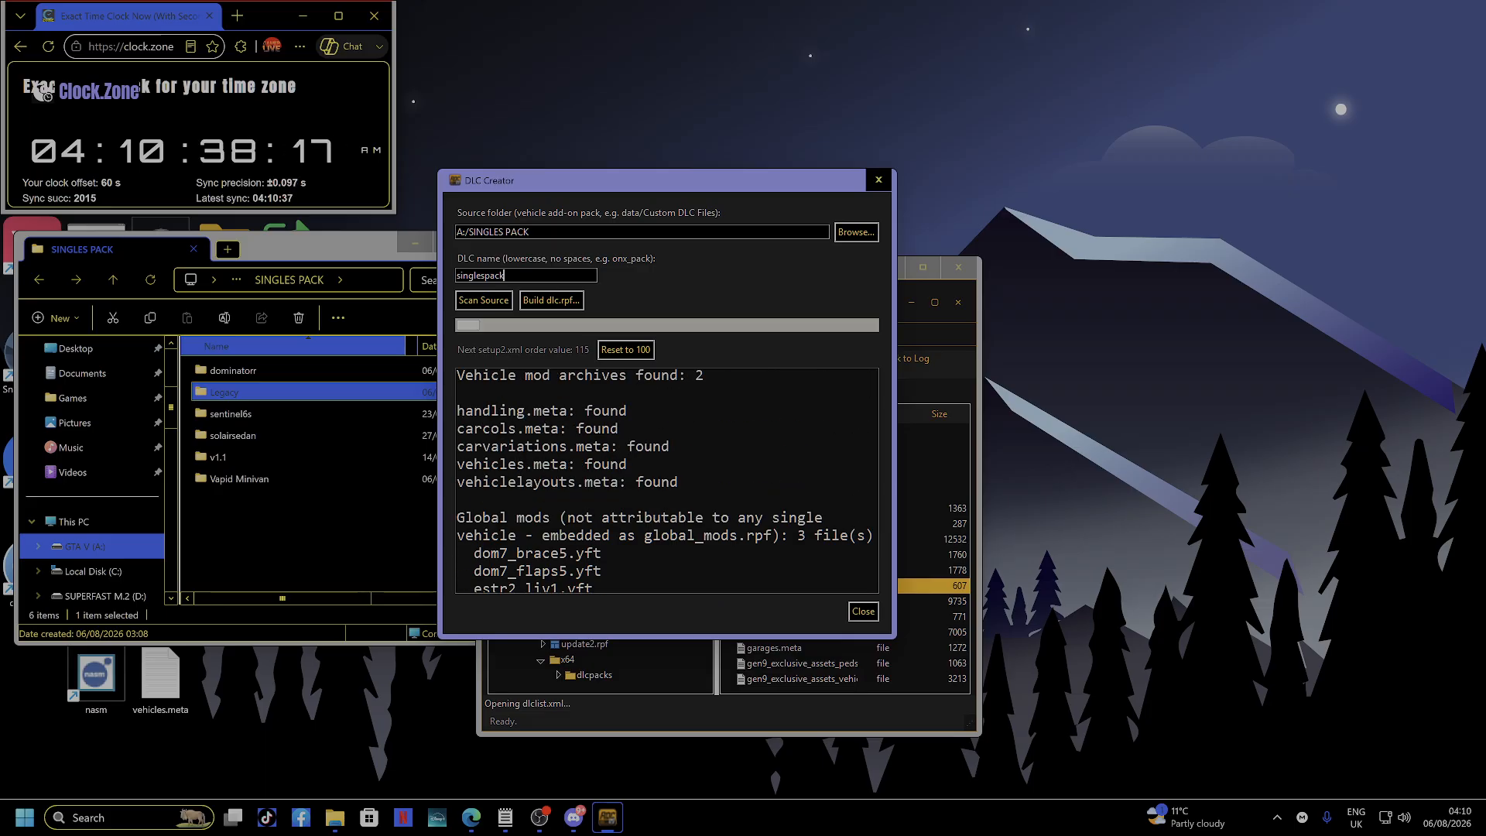
left_click(551, 300)
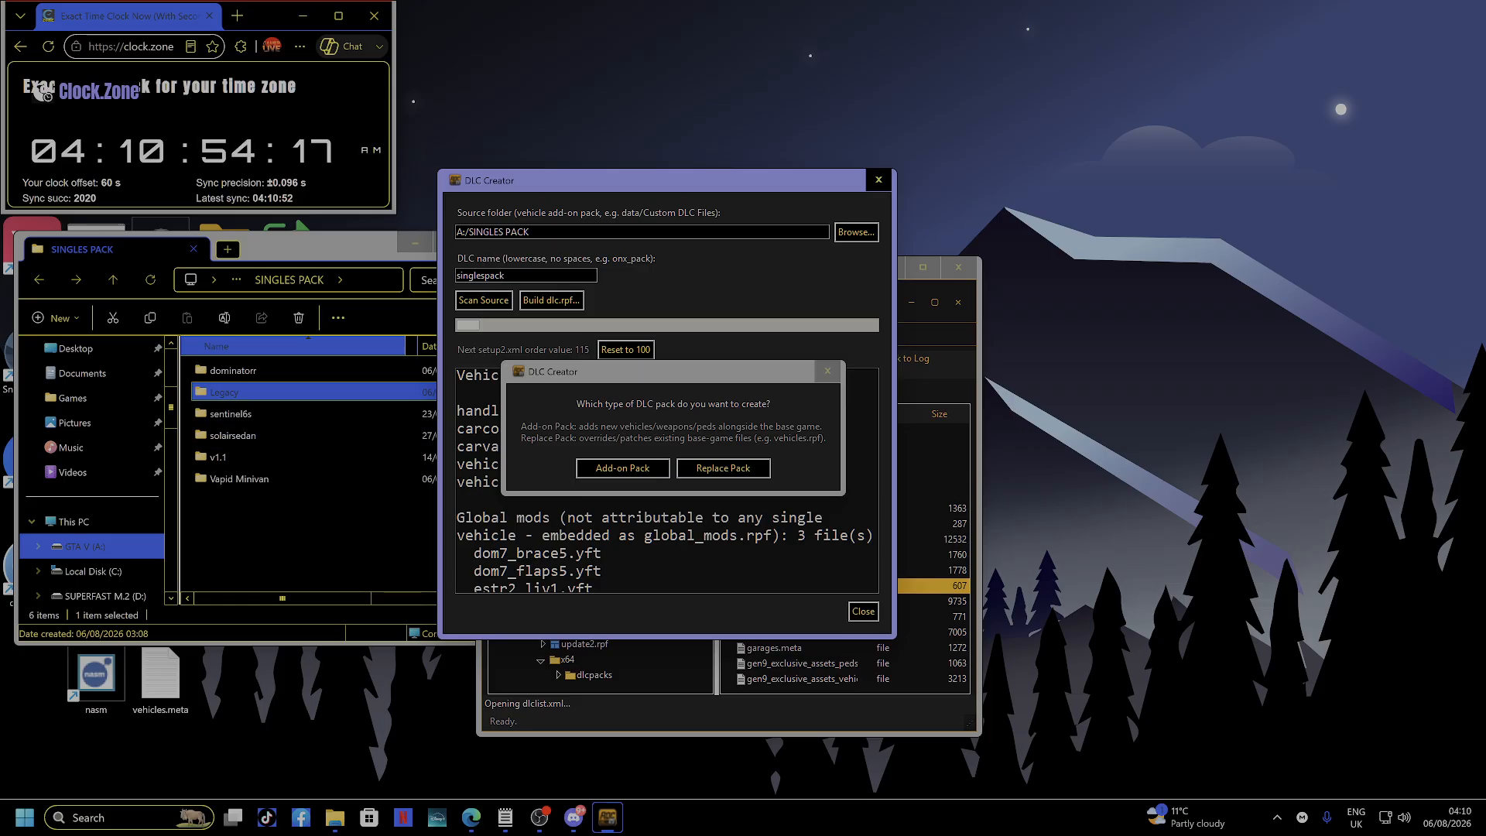
Build singlespack as a Replace Pack in mods/update/x64/dlcpacks, then close DLC Creator.
left_click(723, 468)
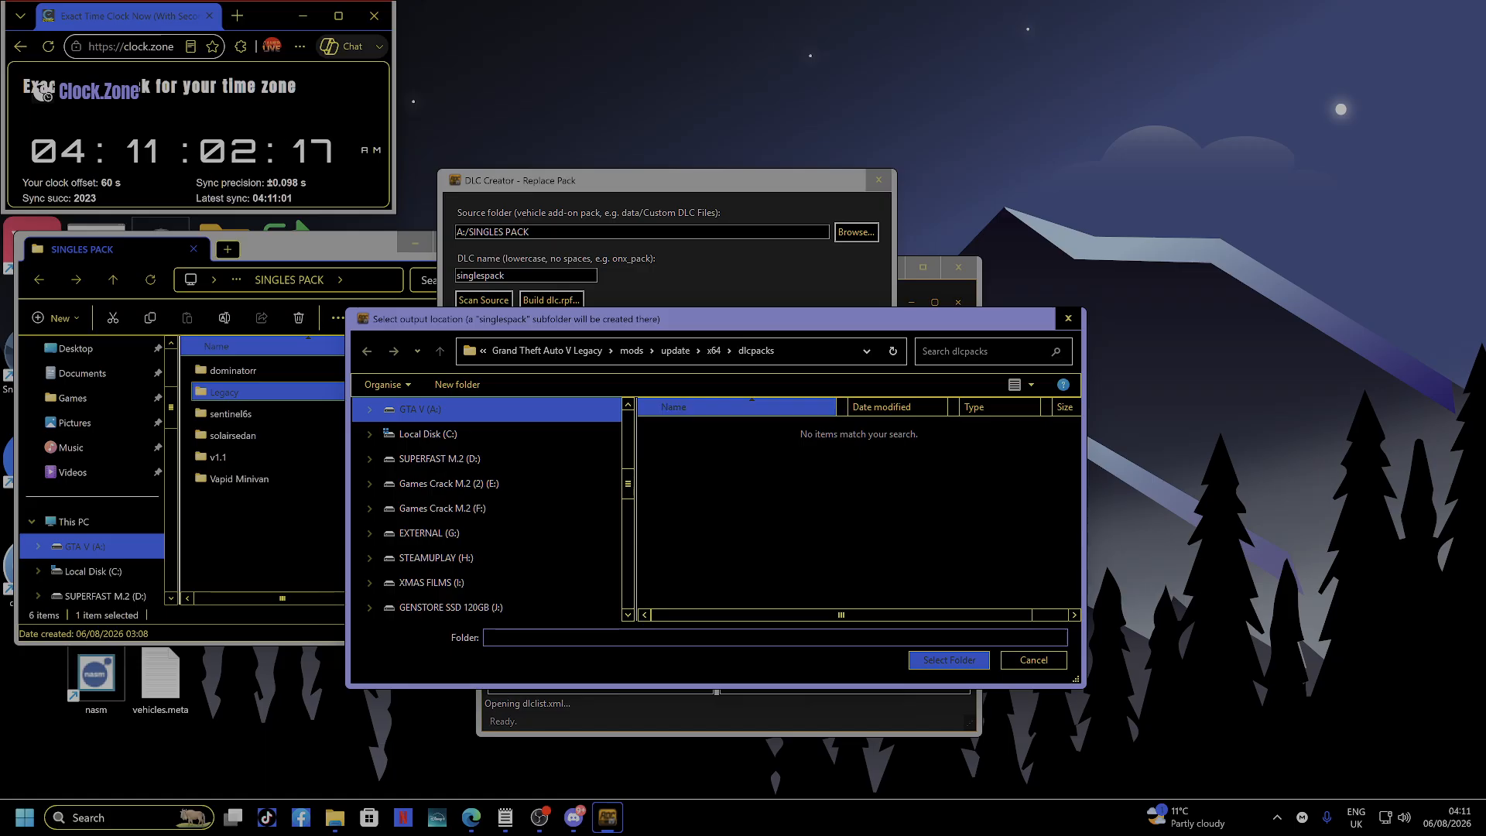
key("Return")
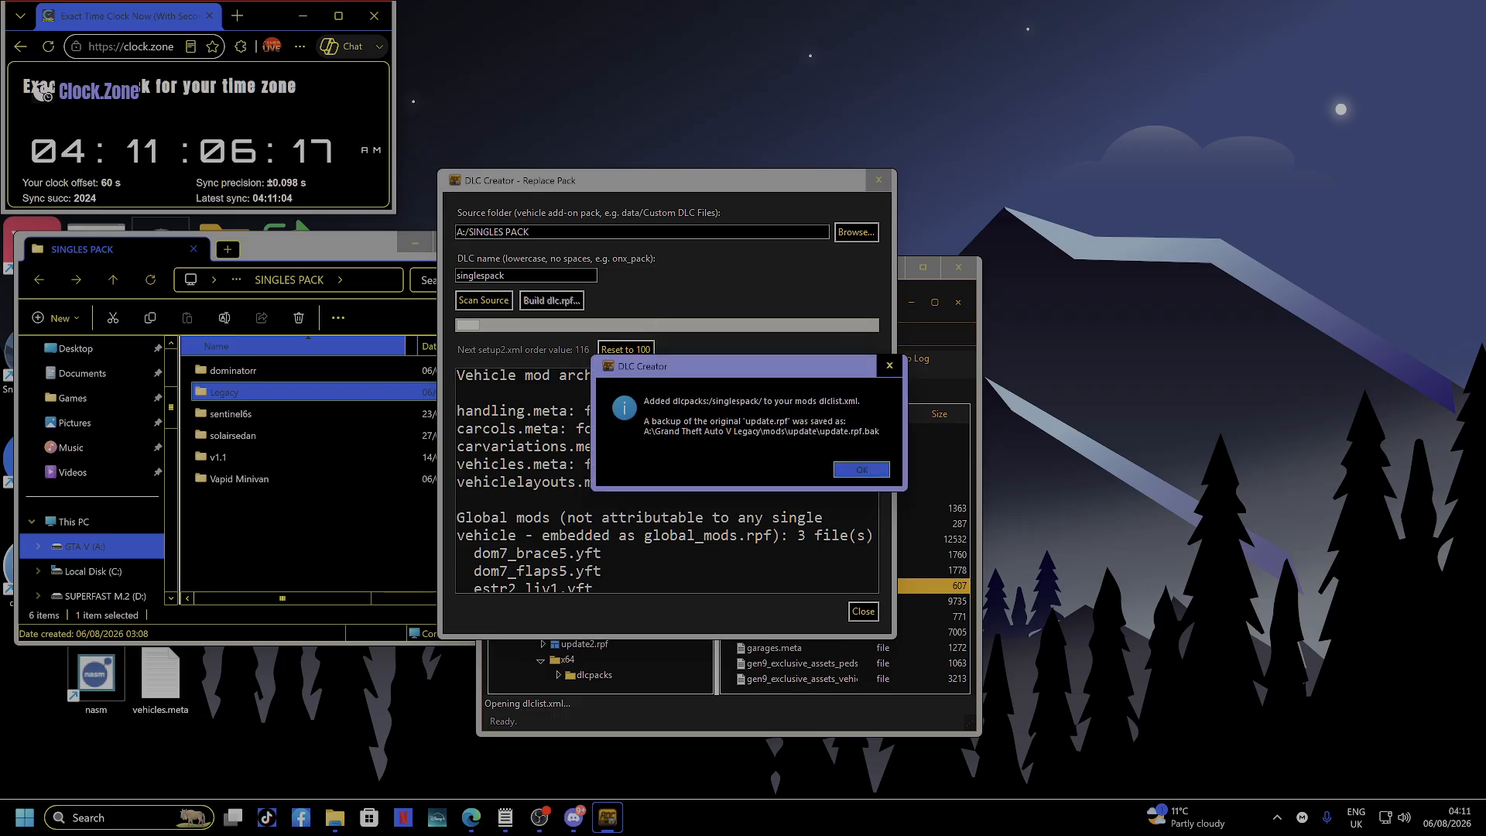
key("Return")
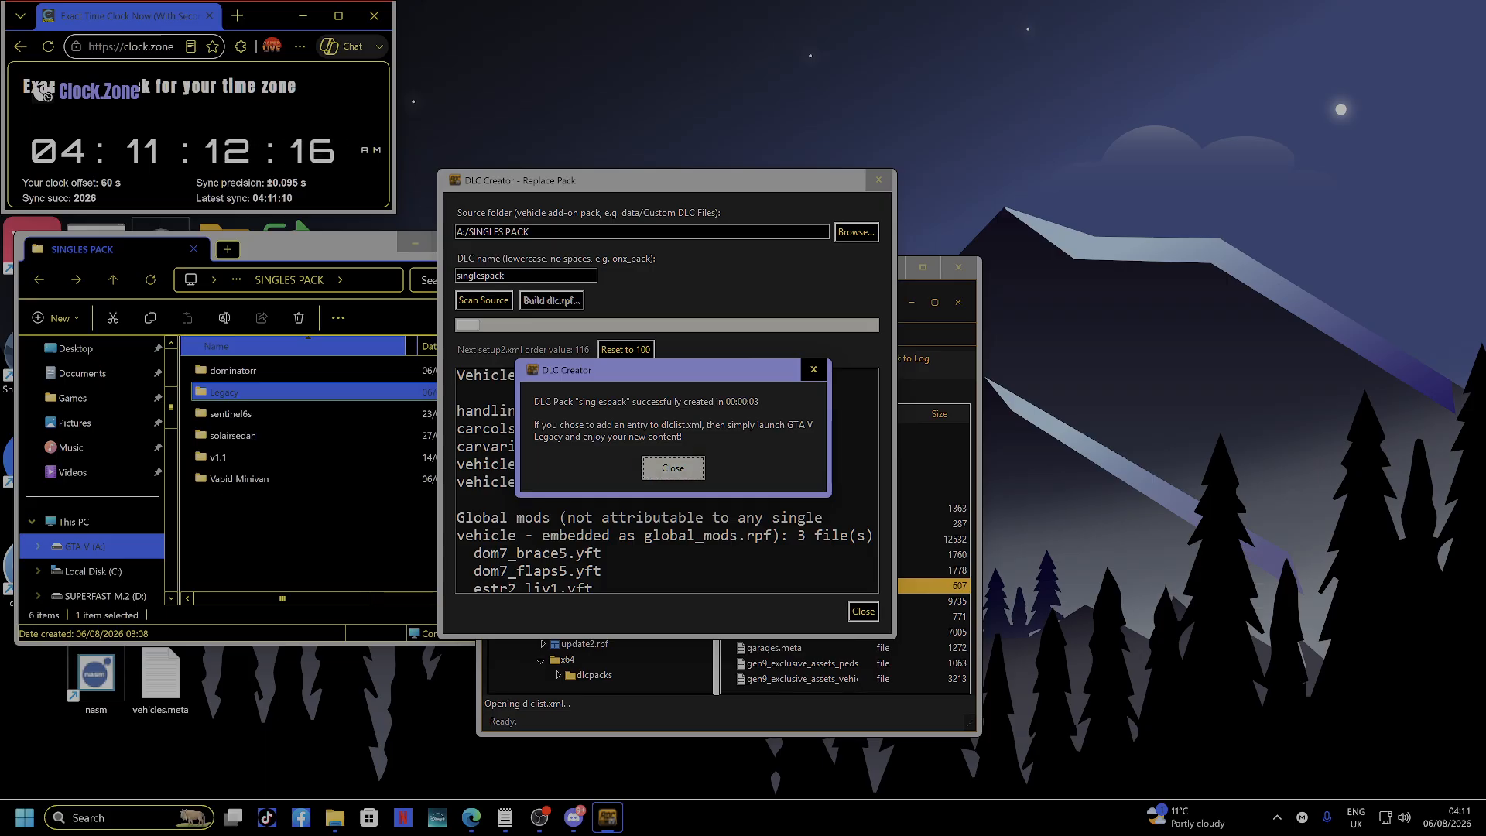
key("Return")
left_click(879, 179)
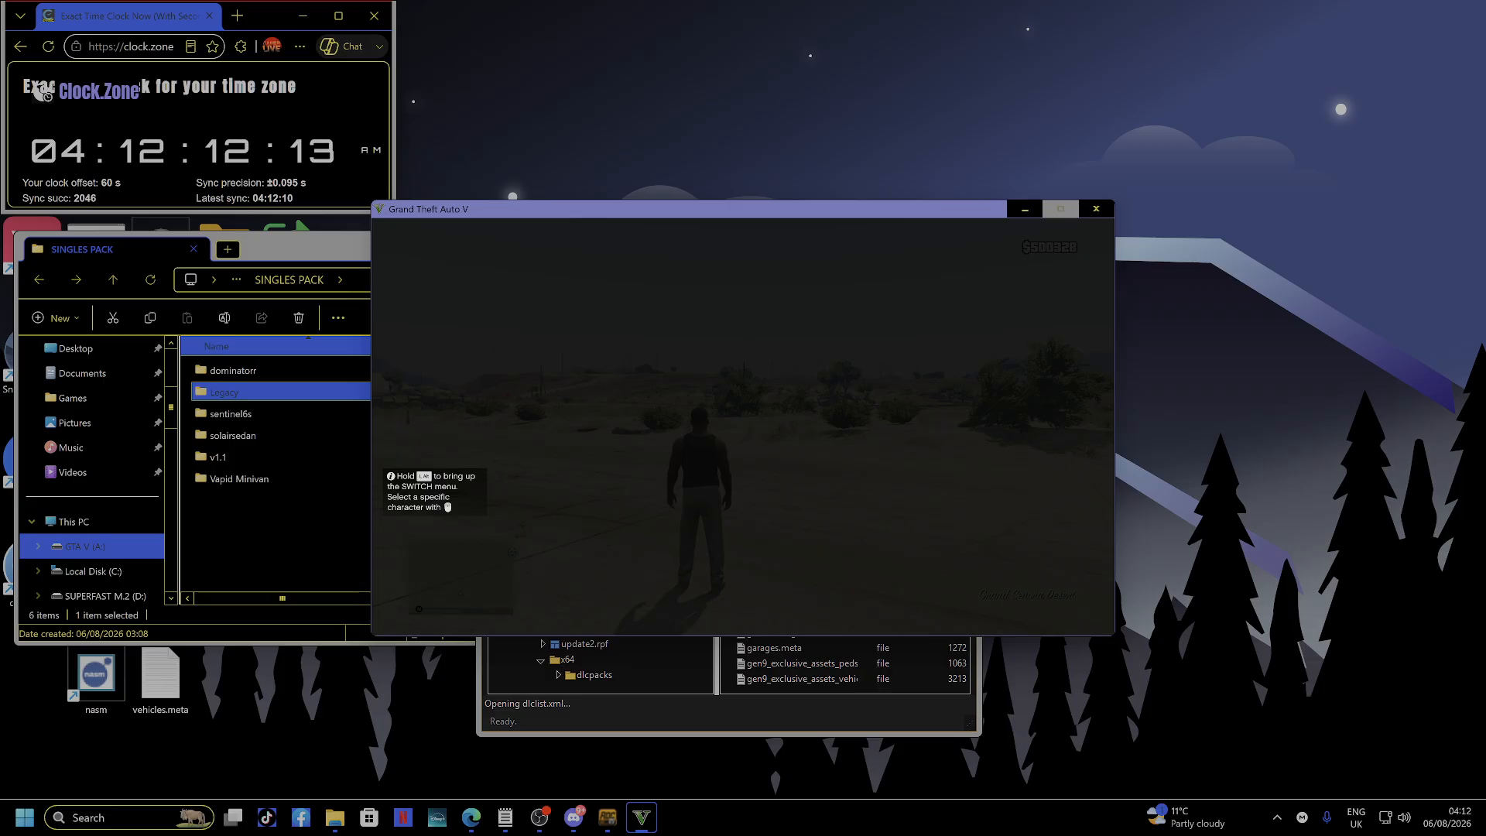
Walk the character forward, then bring up the Add-on spawner menu with F5.
key("w")
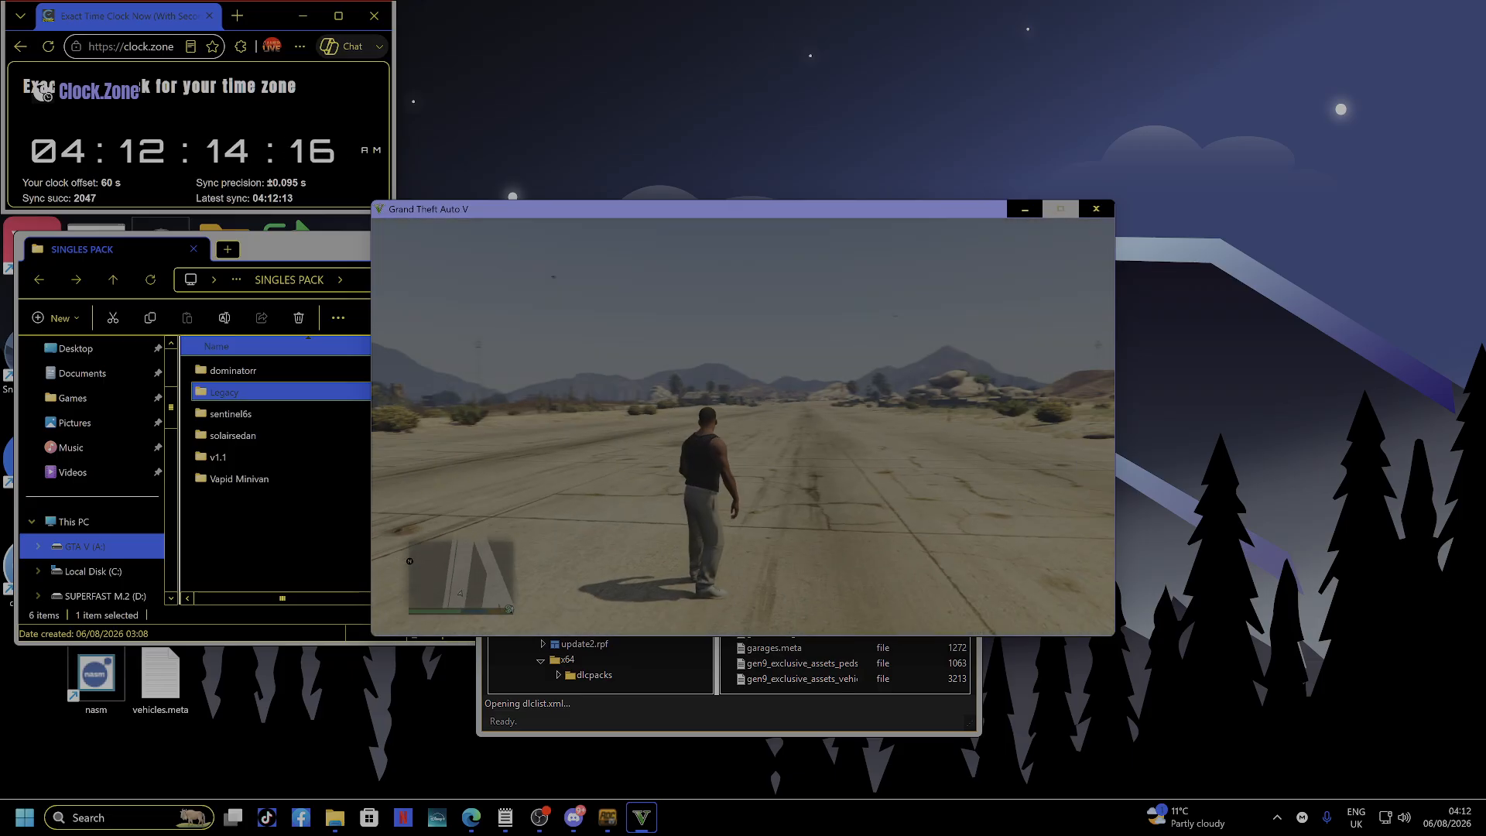
key("w")
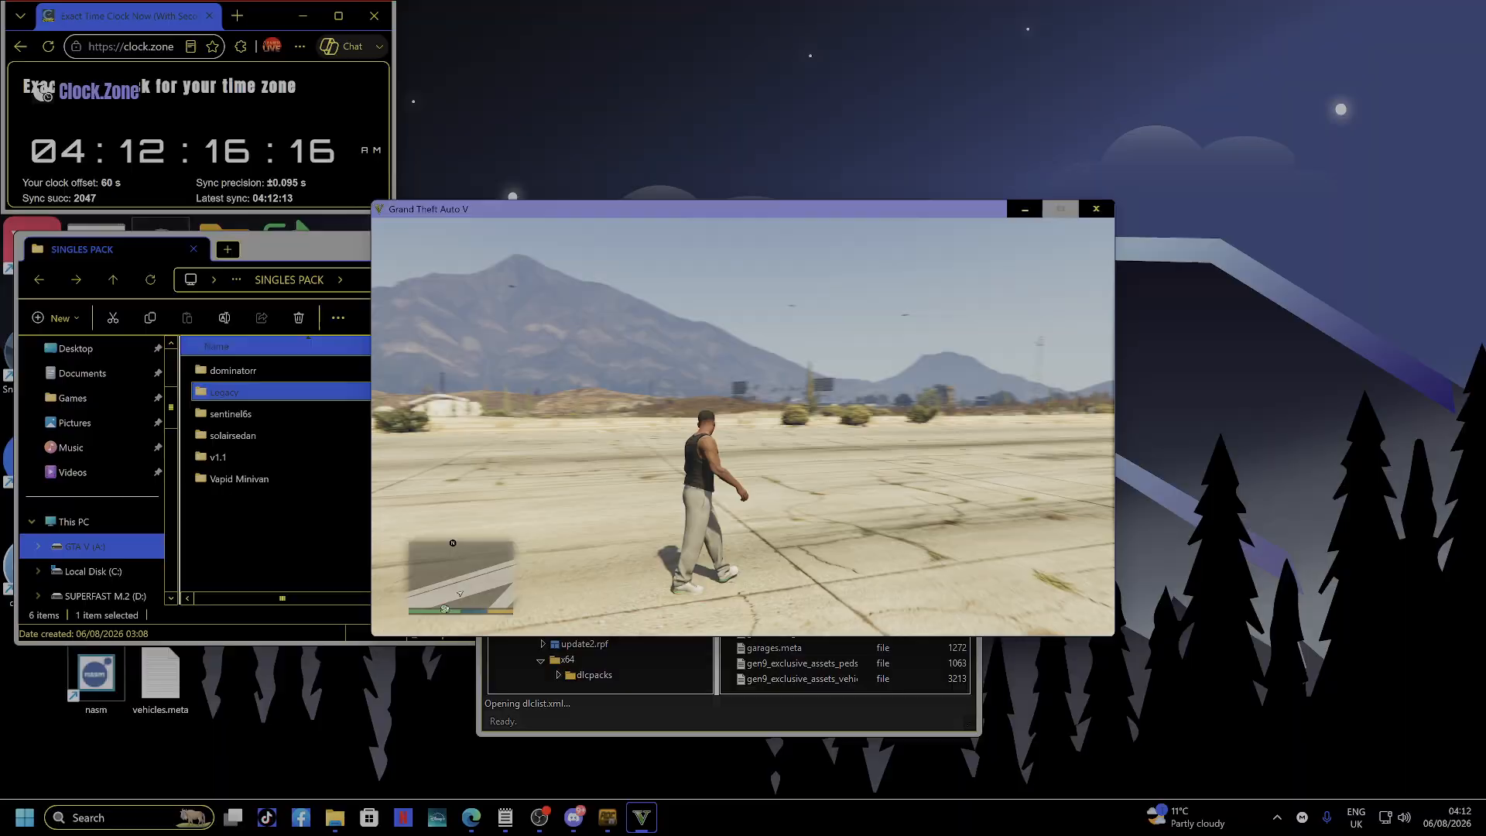
key("w")
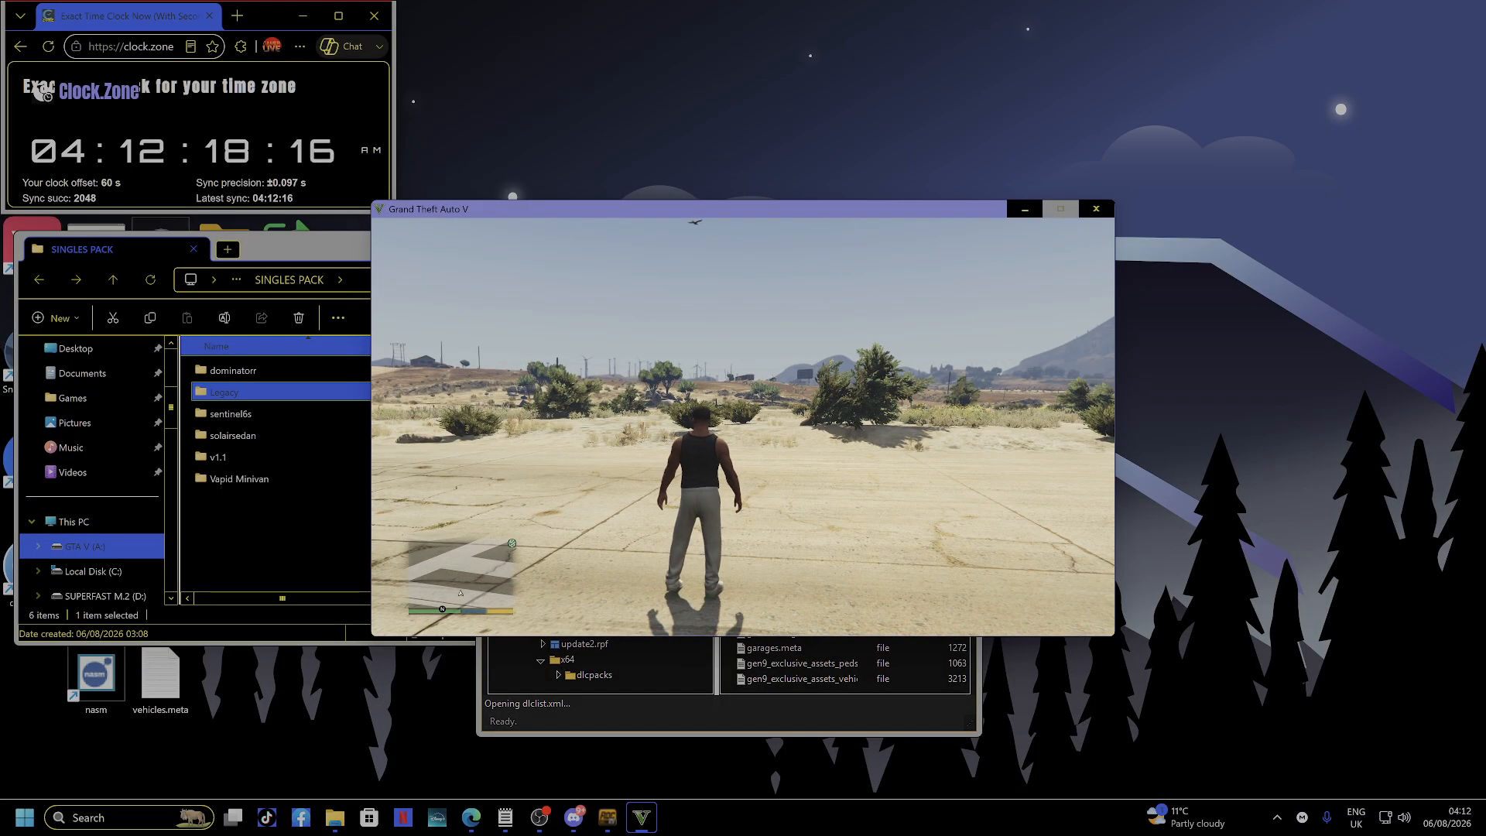
key("F5")
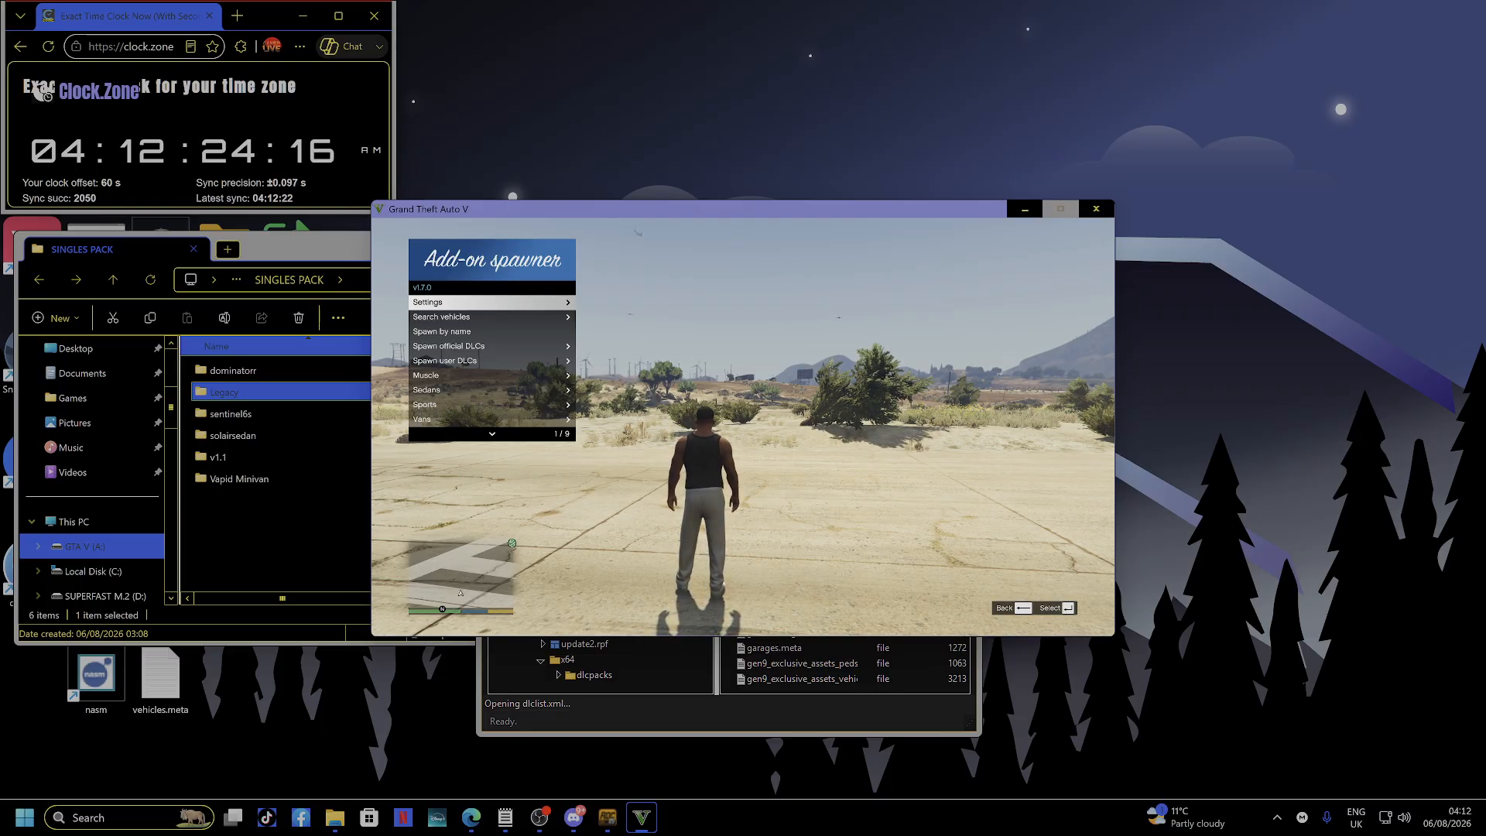
Browse the Muscle and Sedans add-on vehicle lists, backing out of each.
key("Down")
key("Down")
key("Down")
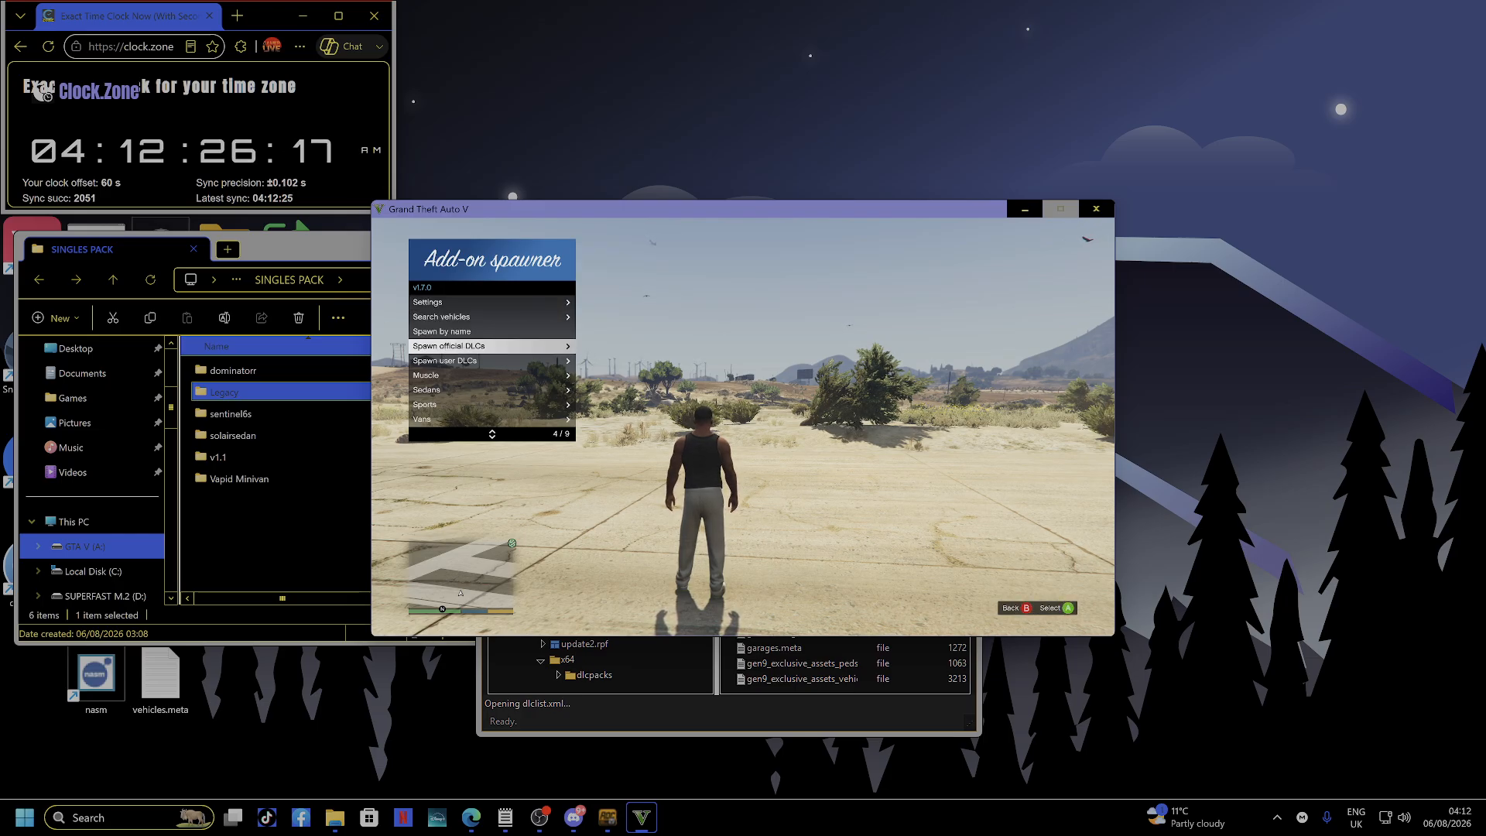
key("Down")
key("Down")
key("Return")
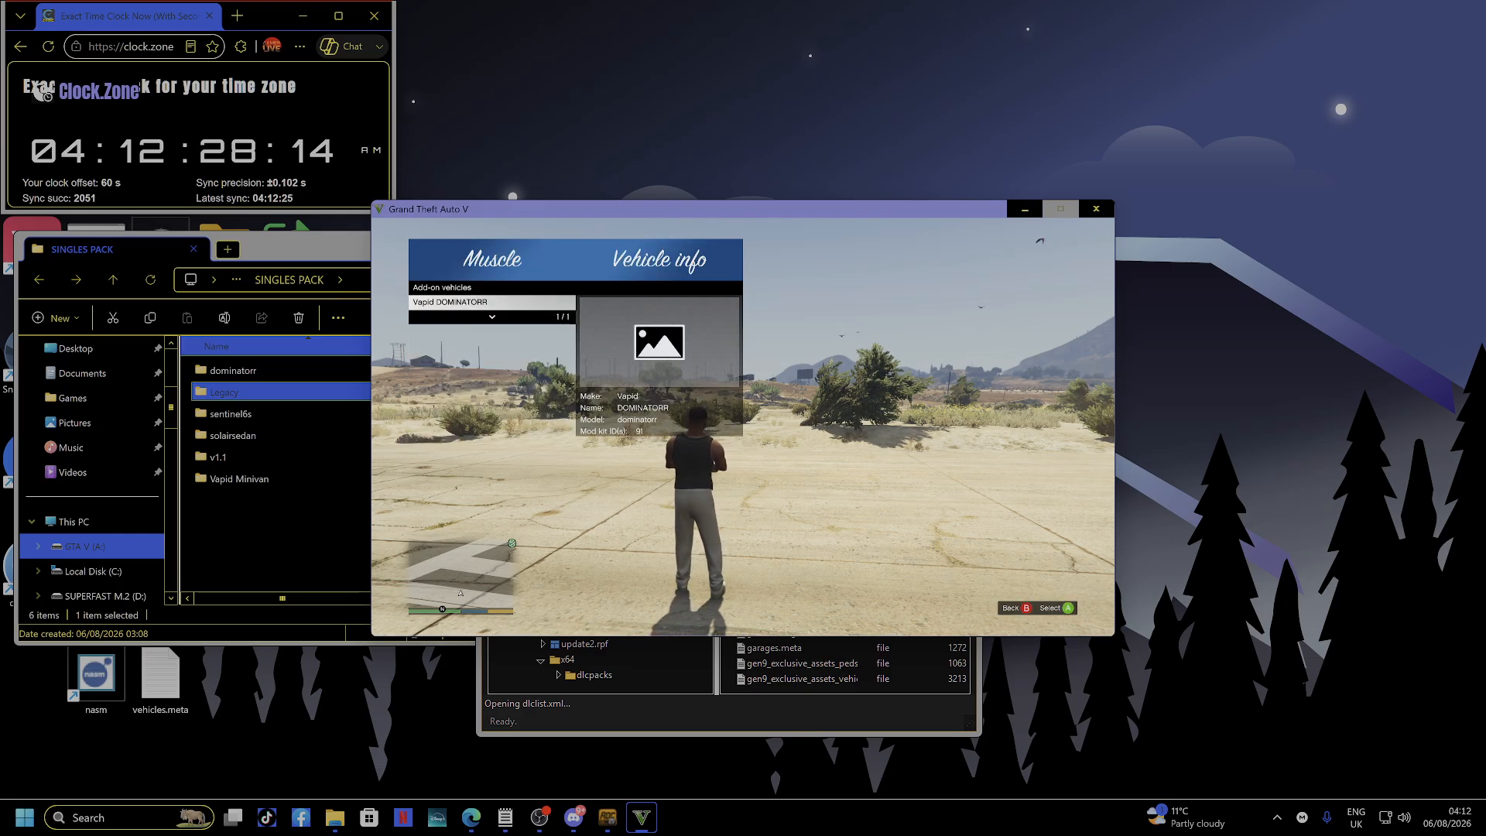
key("BackSpace")
Browse the Sports and Vans add-on vehicle lists, then move back up toward Sedans.
key("Down")
key("Return")
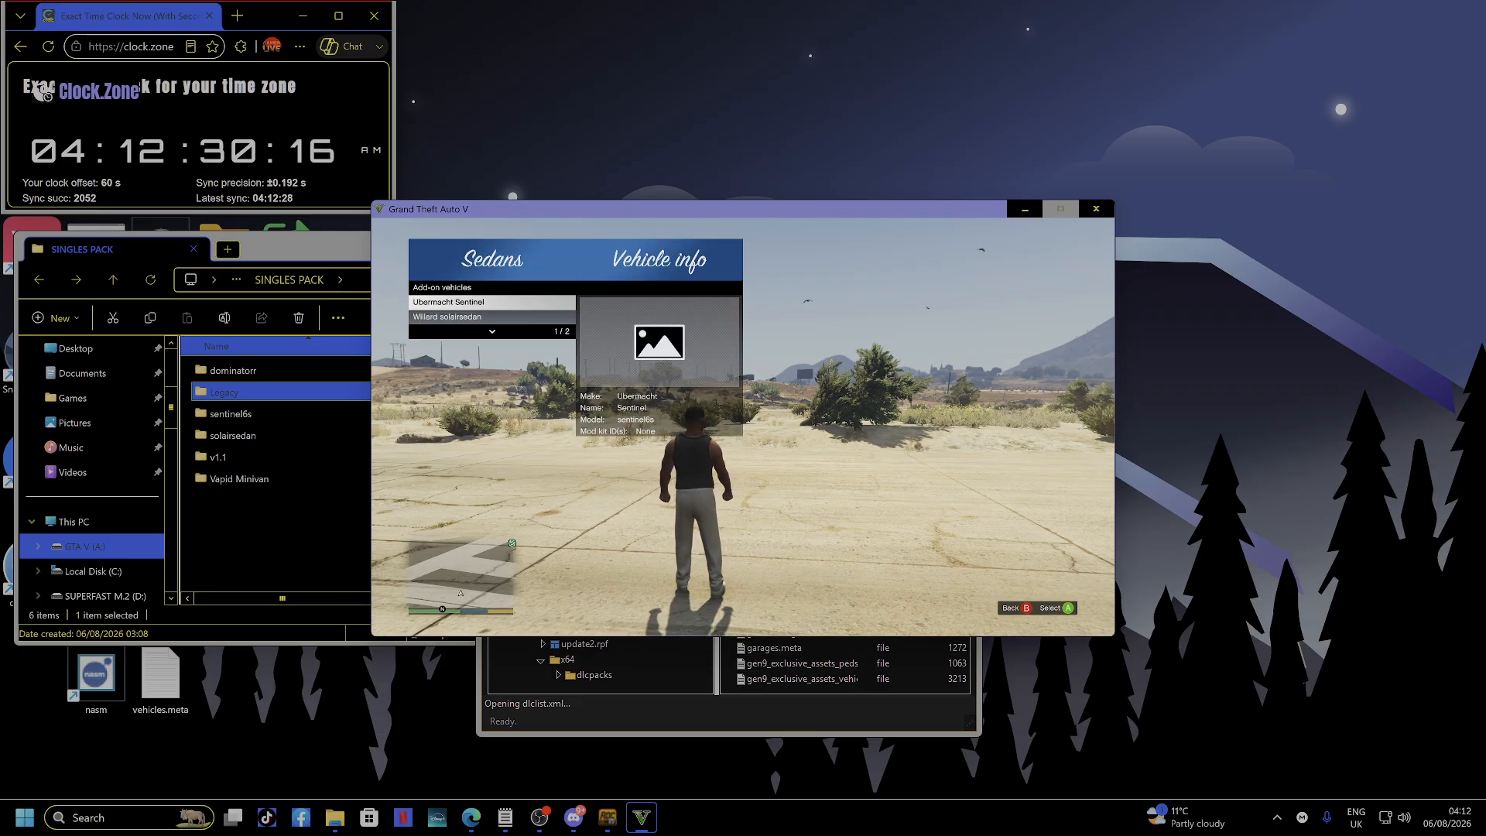
key("BackSpace")
key("Down")
key("Return")
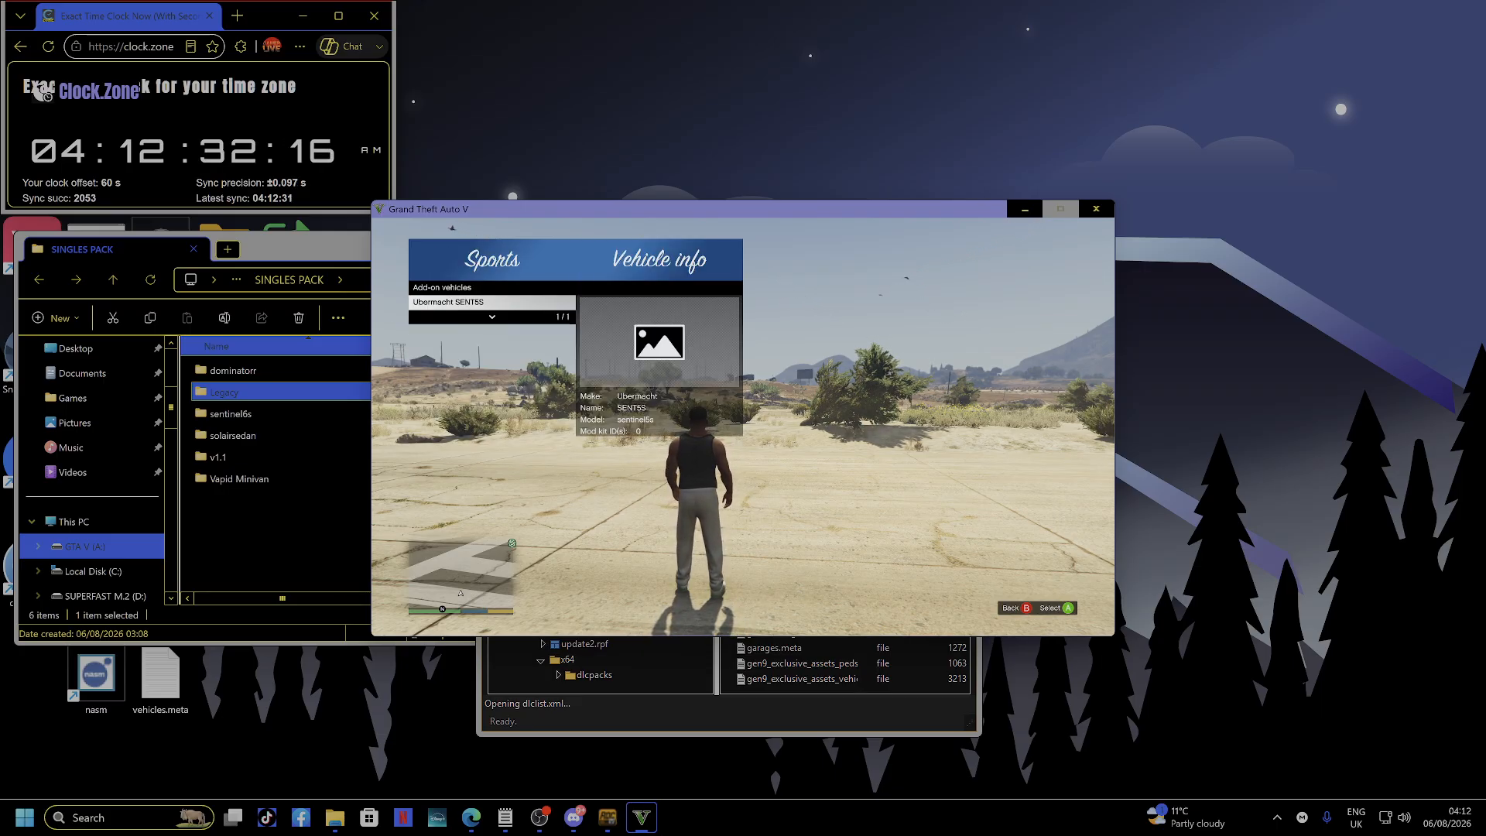
key("BackSpace")
key("Down")
key("Return")
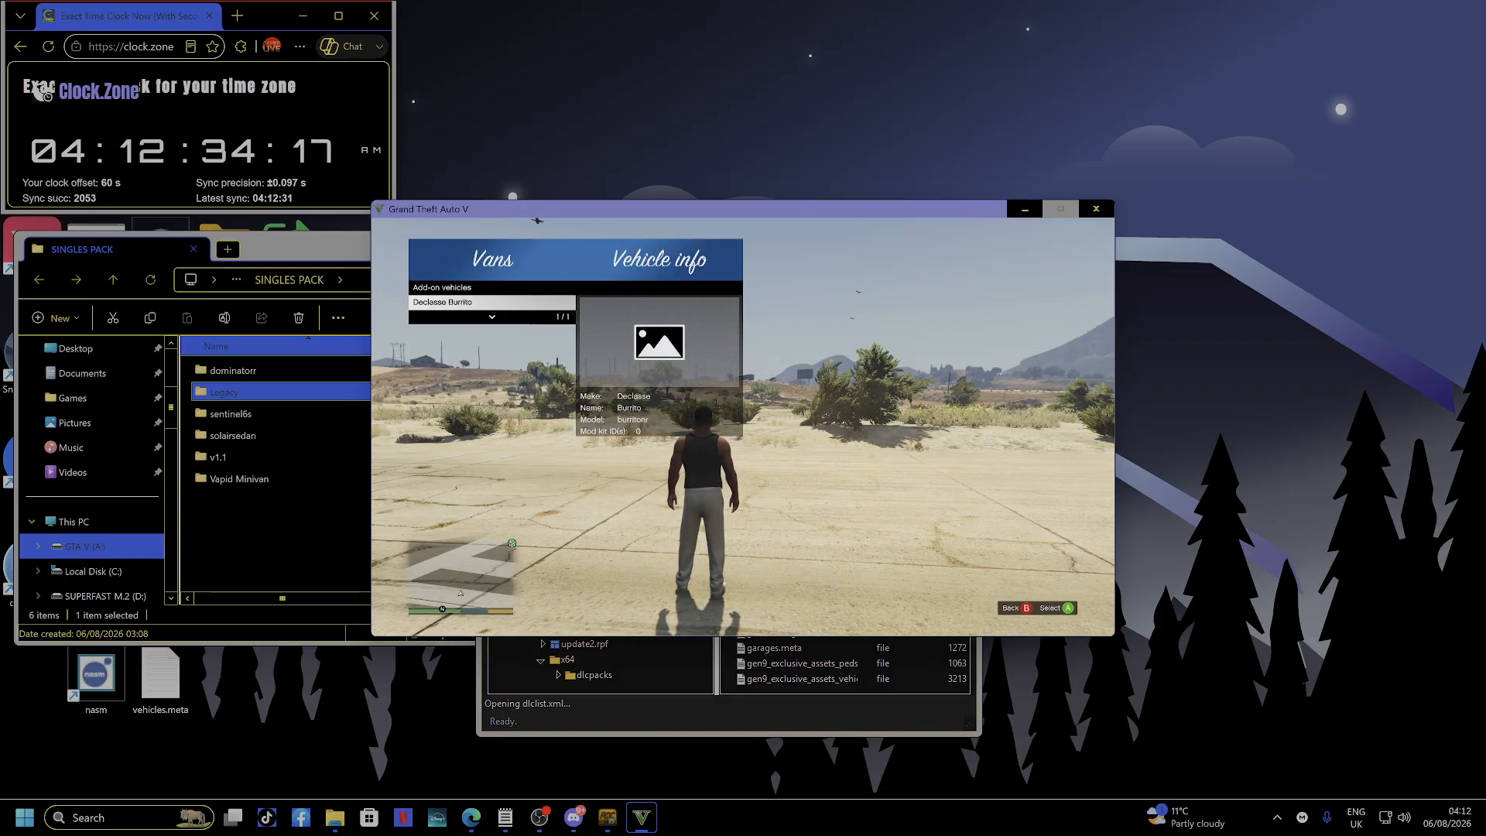
key("BackSpace")
key("Down")
key("Up")
key("Up")
key("Up")
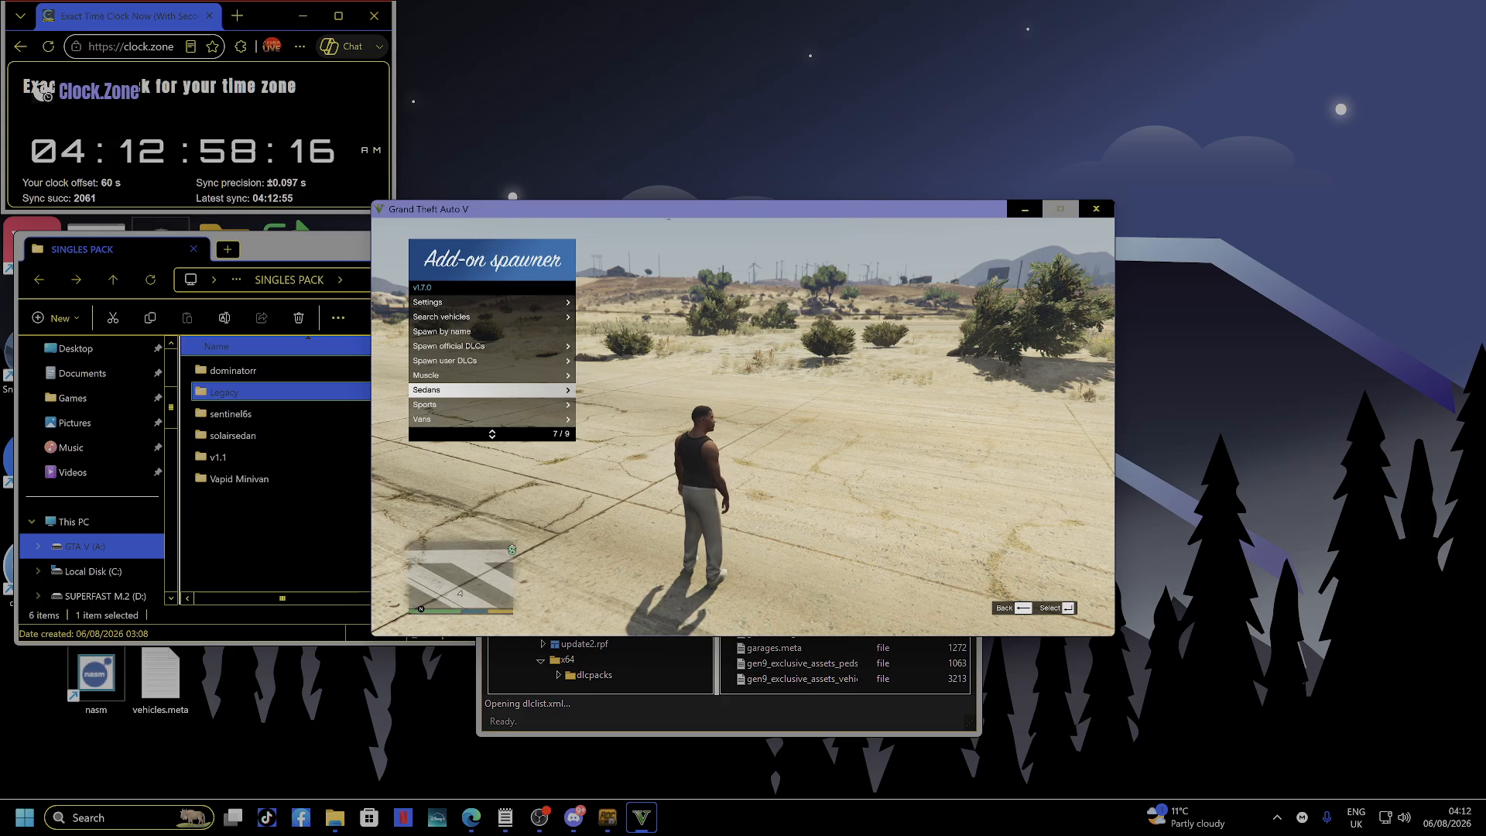
Recheck the Muscle, Sedans, Sports and Vans add-on vehicle lists one after another.
key("Up")
key("Return")
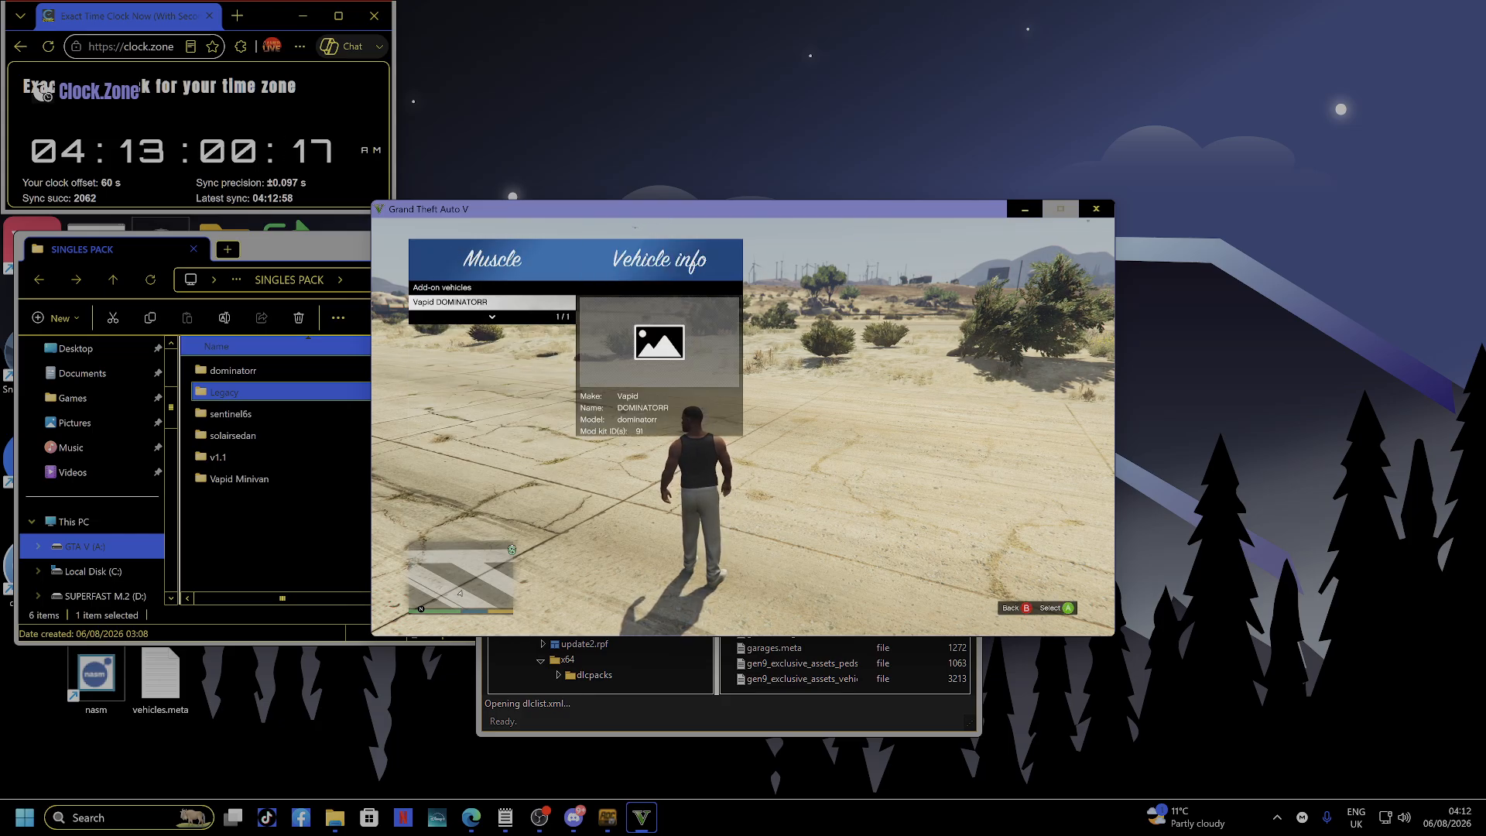
key("BackSpace")
key("Down")
key("Return")
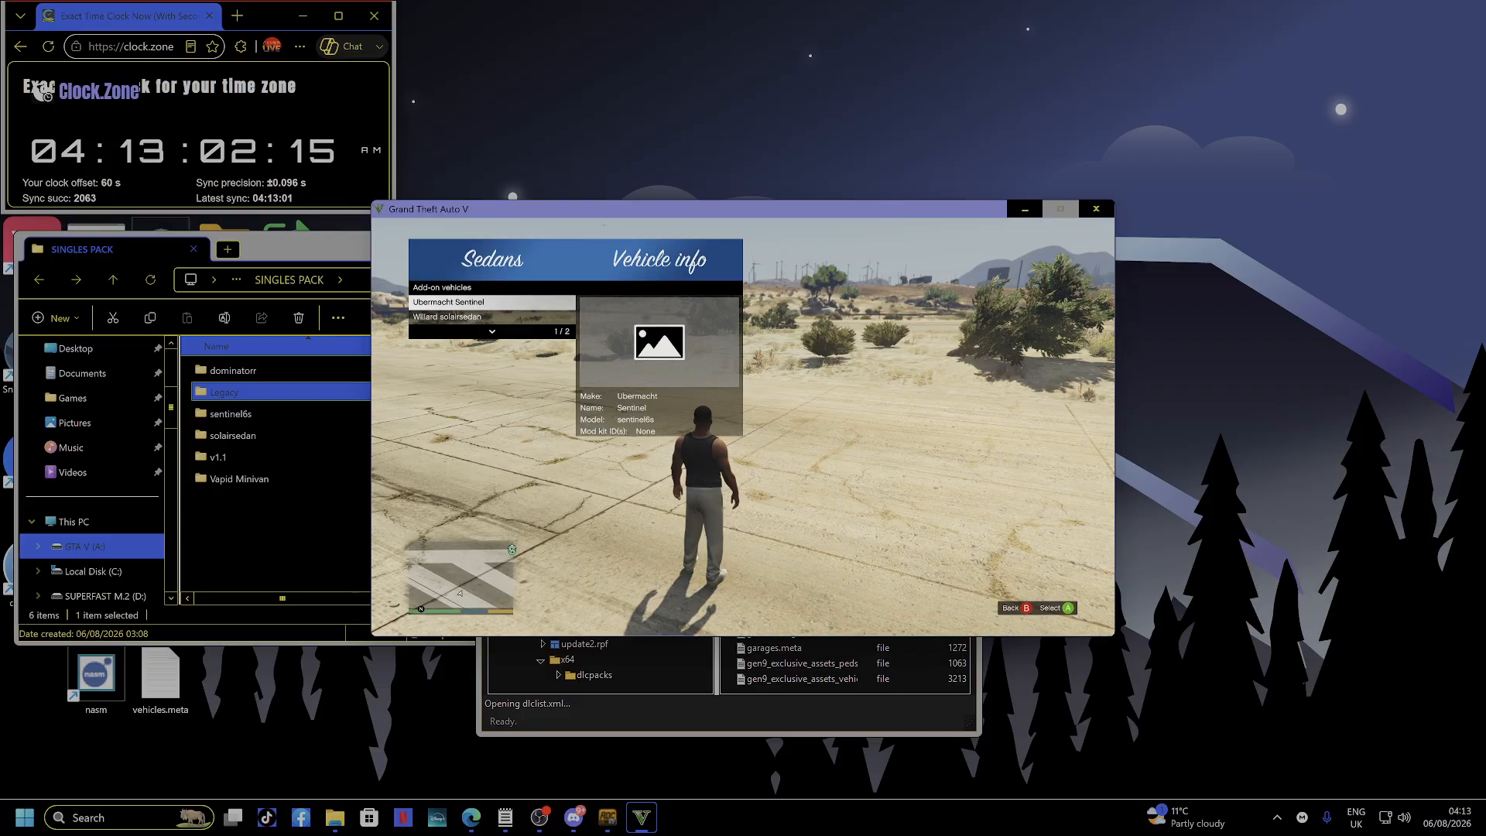
key("BackSpace")
key("Down")
key("Return")
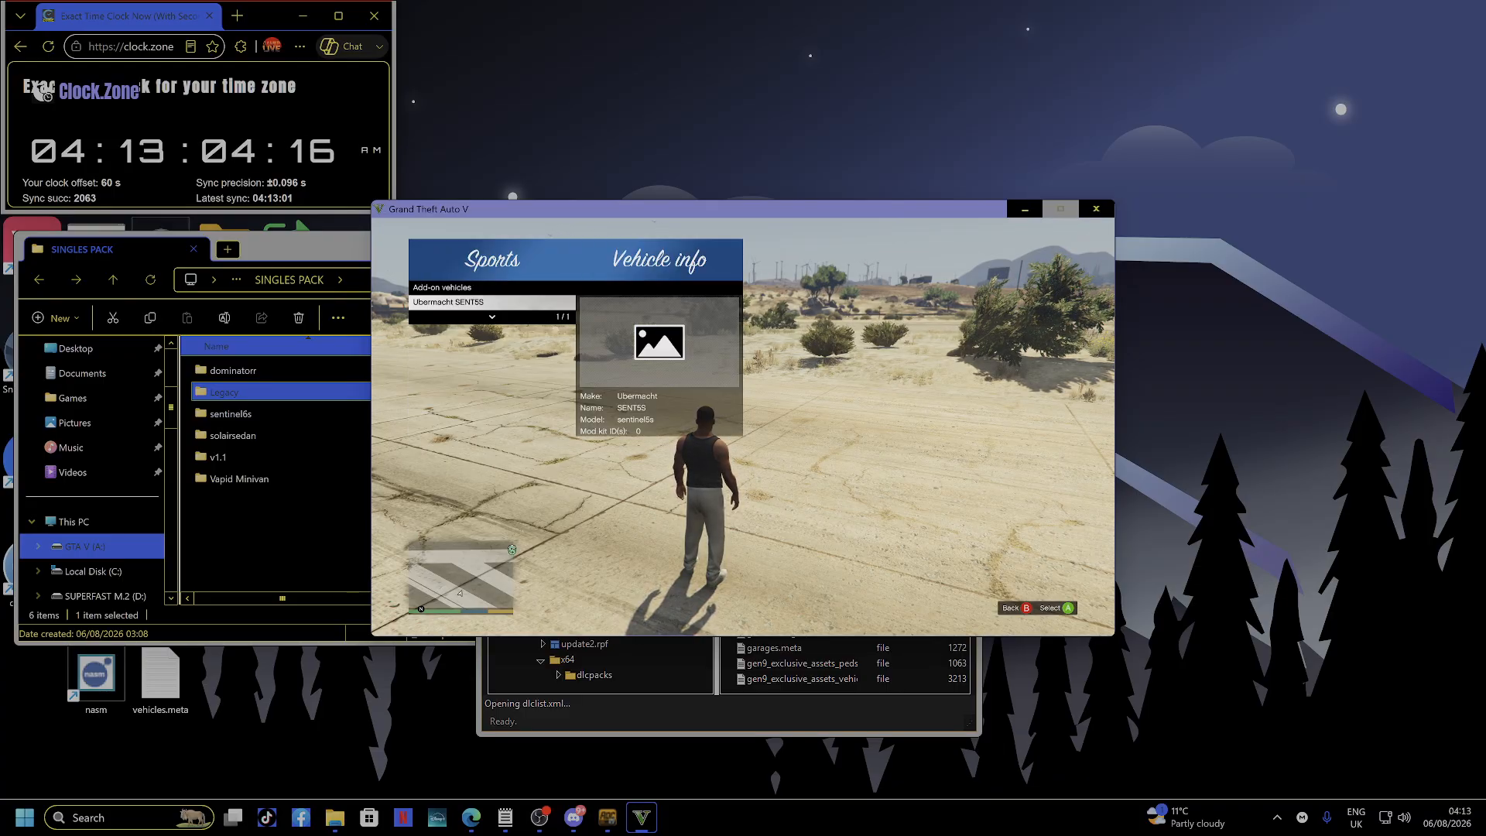
key("BackSpace")
key("Down")
key("Return")
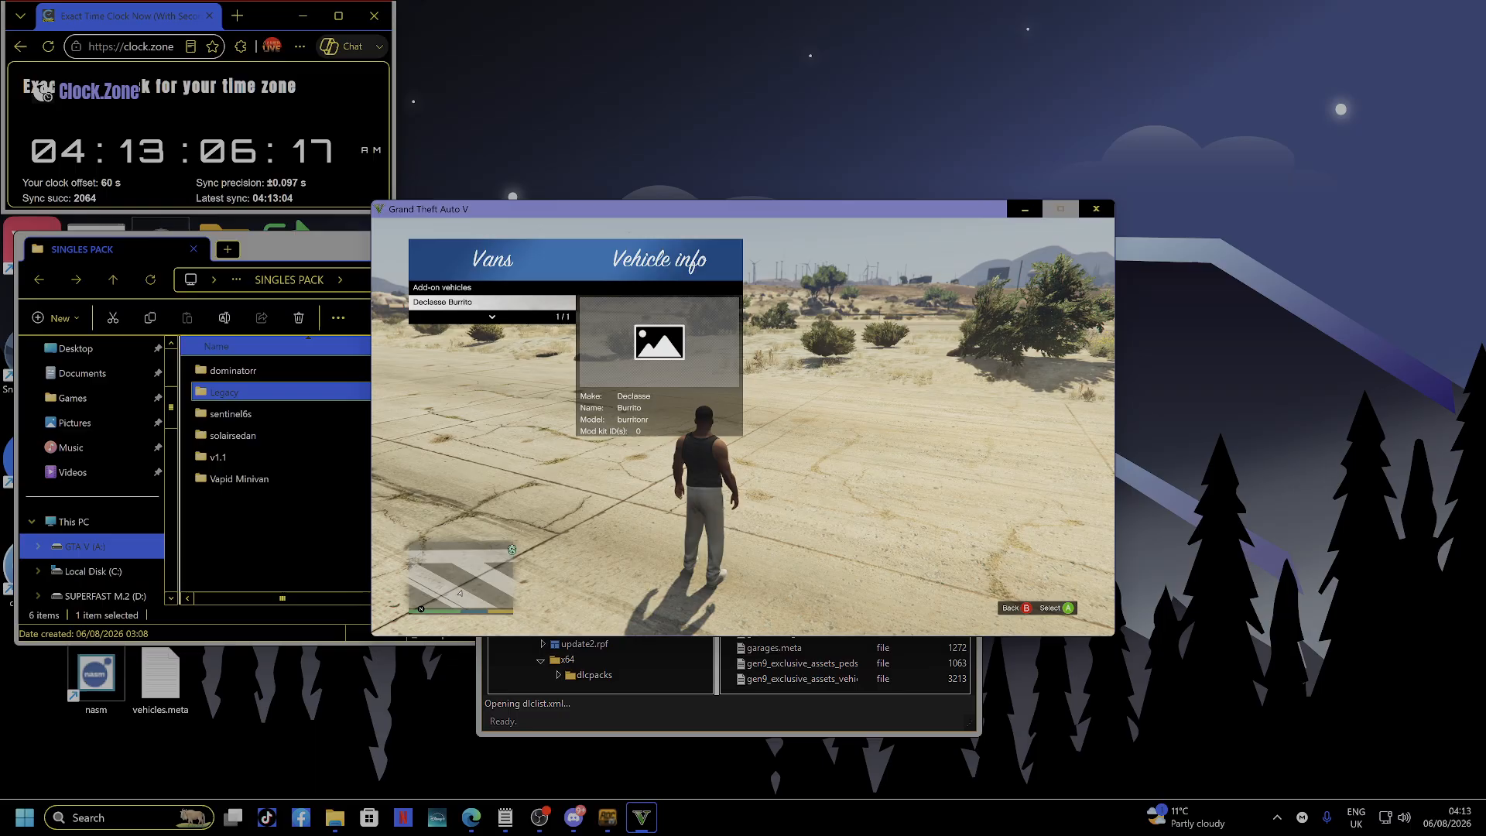
key("BackSpace")
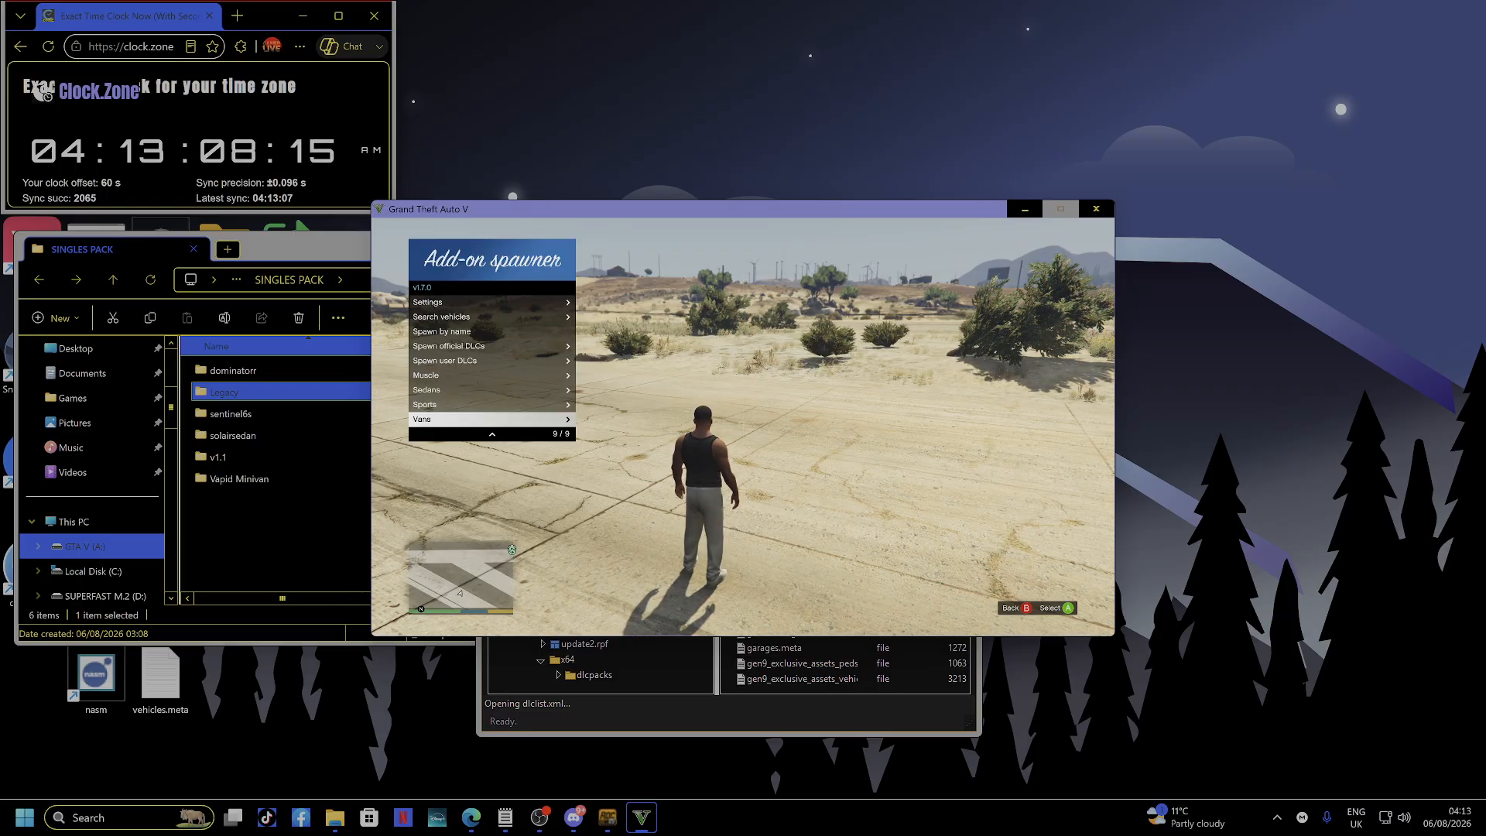
Choose Spawn by name and enter the model name, deleting the stray letter.
key("Up")
key("Up")
key("Up")
key("Up")
key("Up")
key("Up")
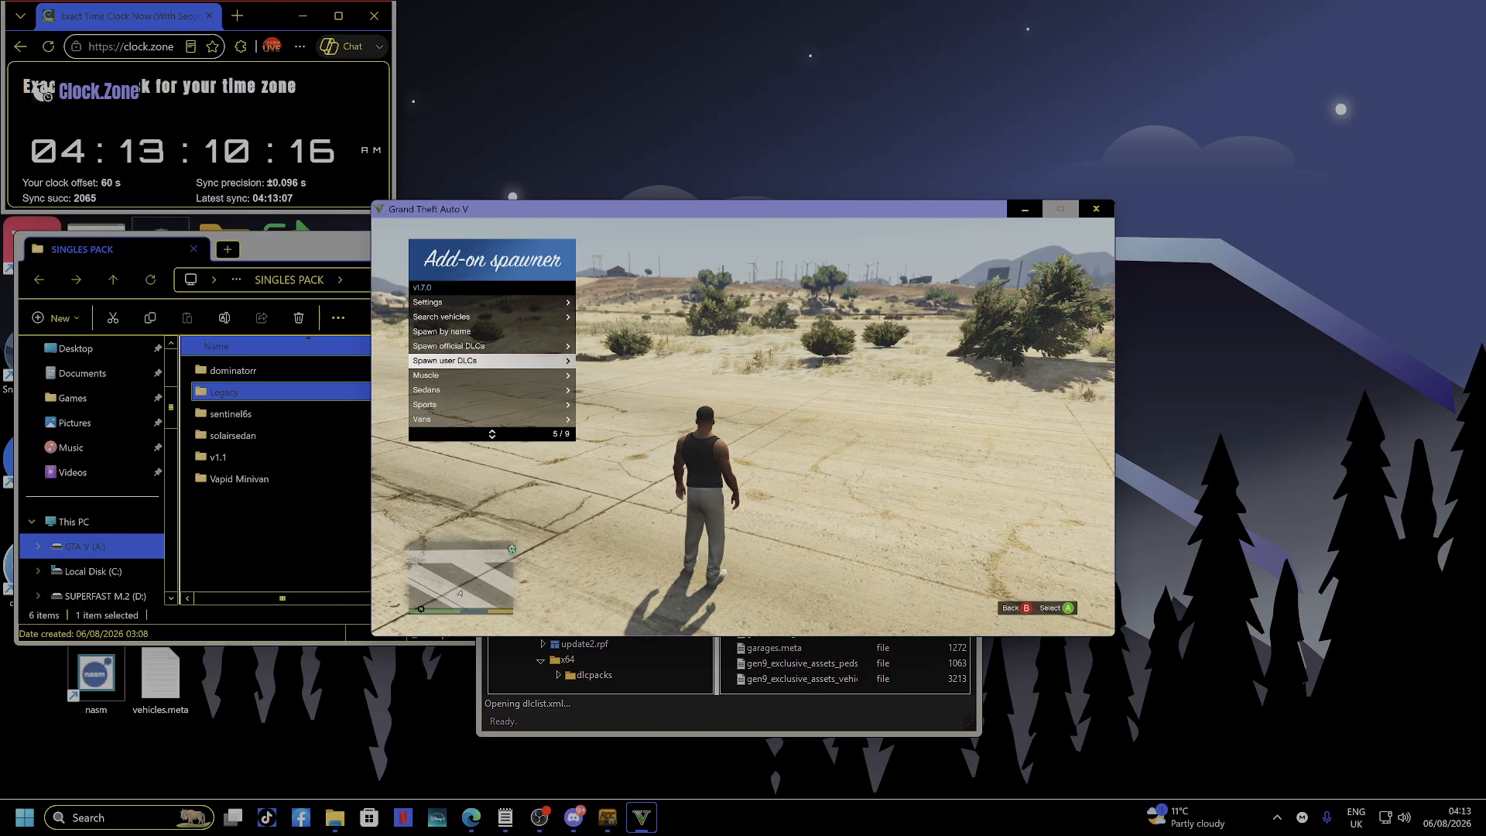
key("Return")
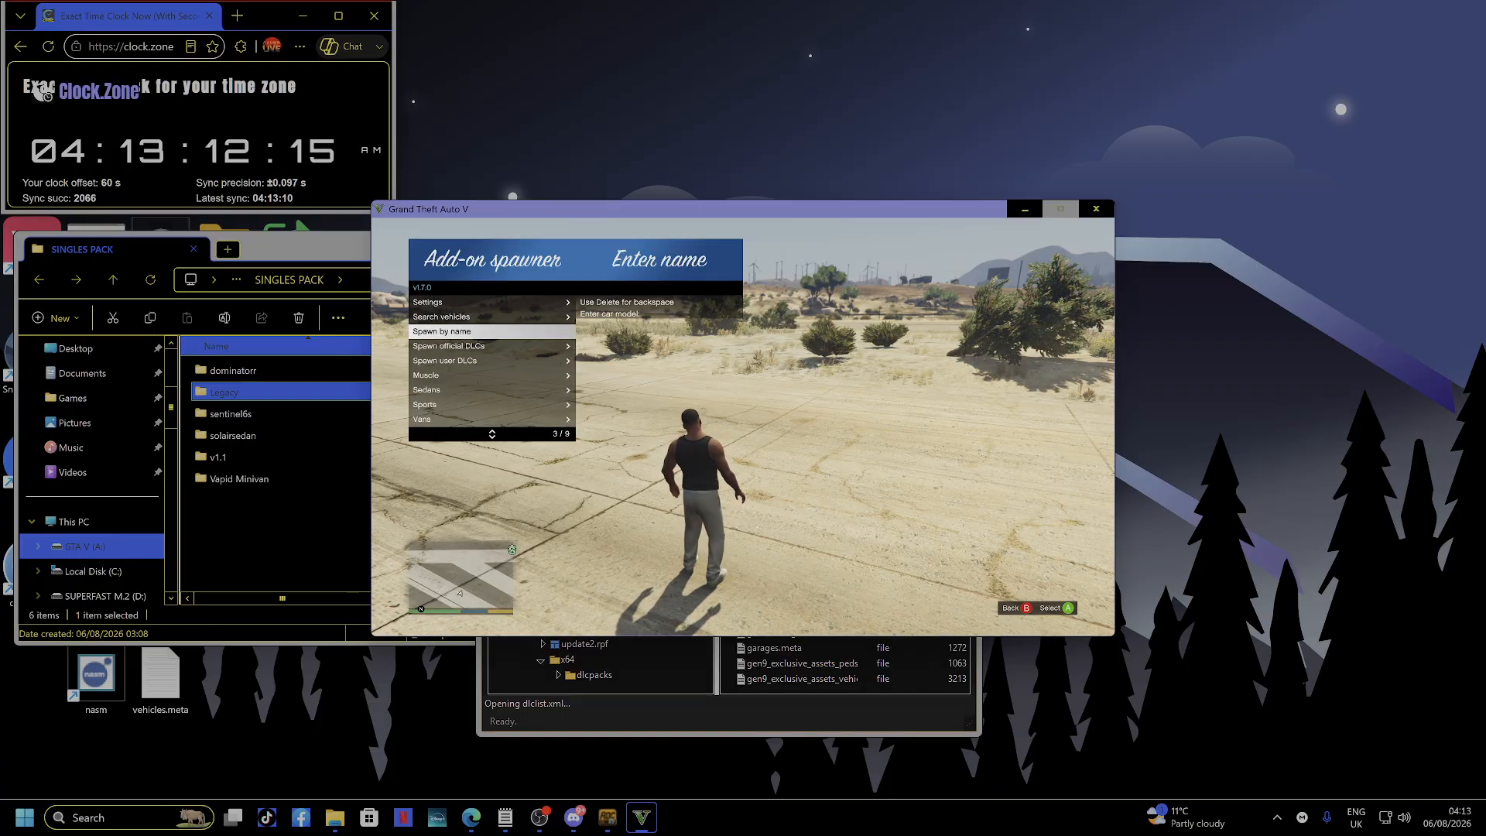
type("MINIVCA")
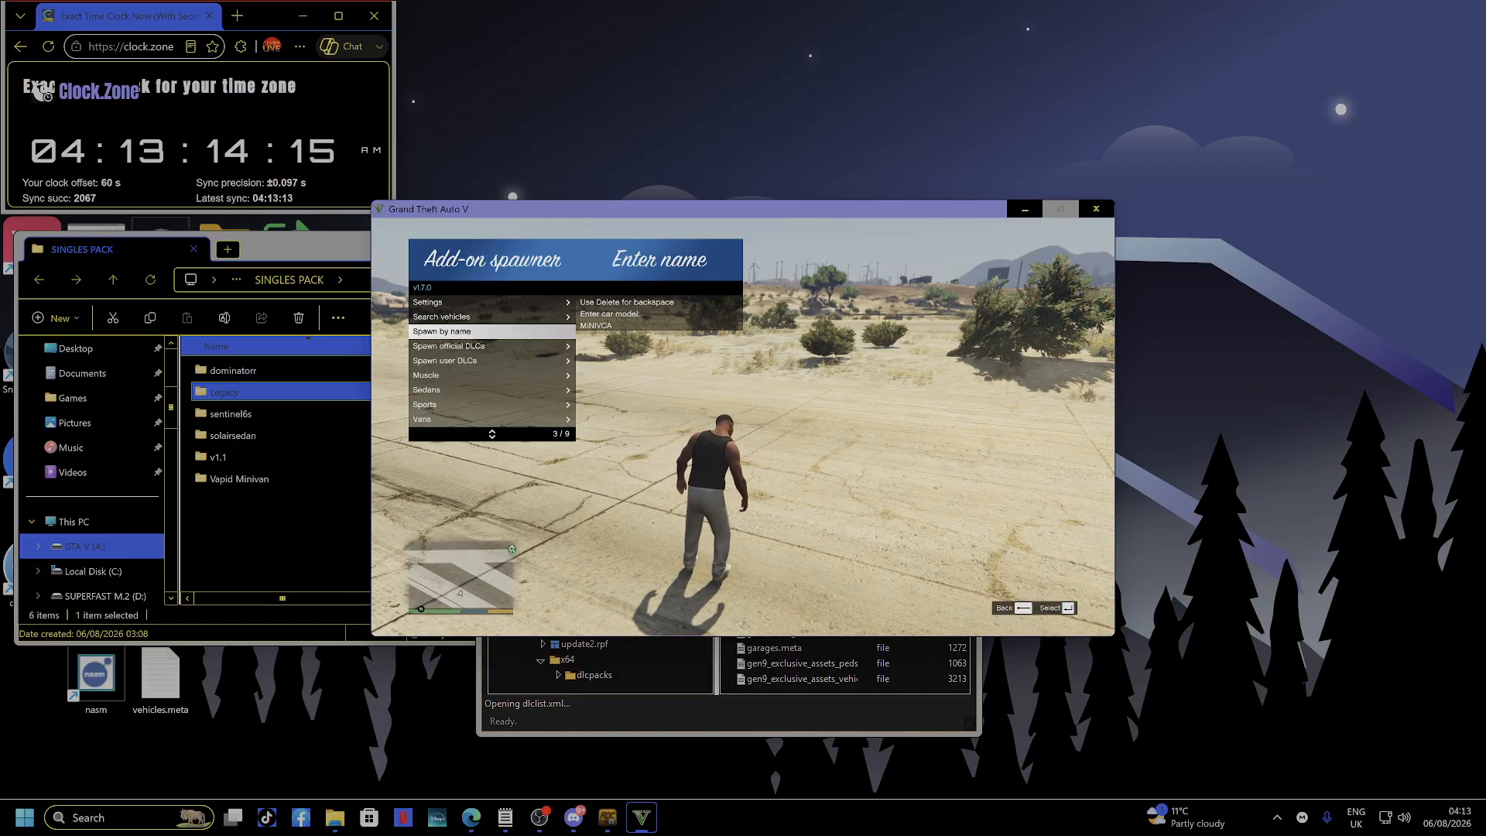
key("Delete")
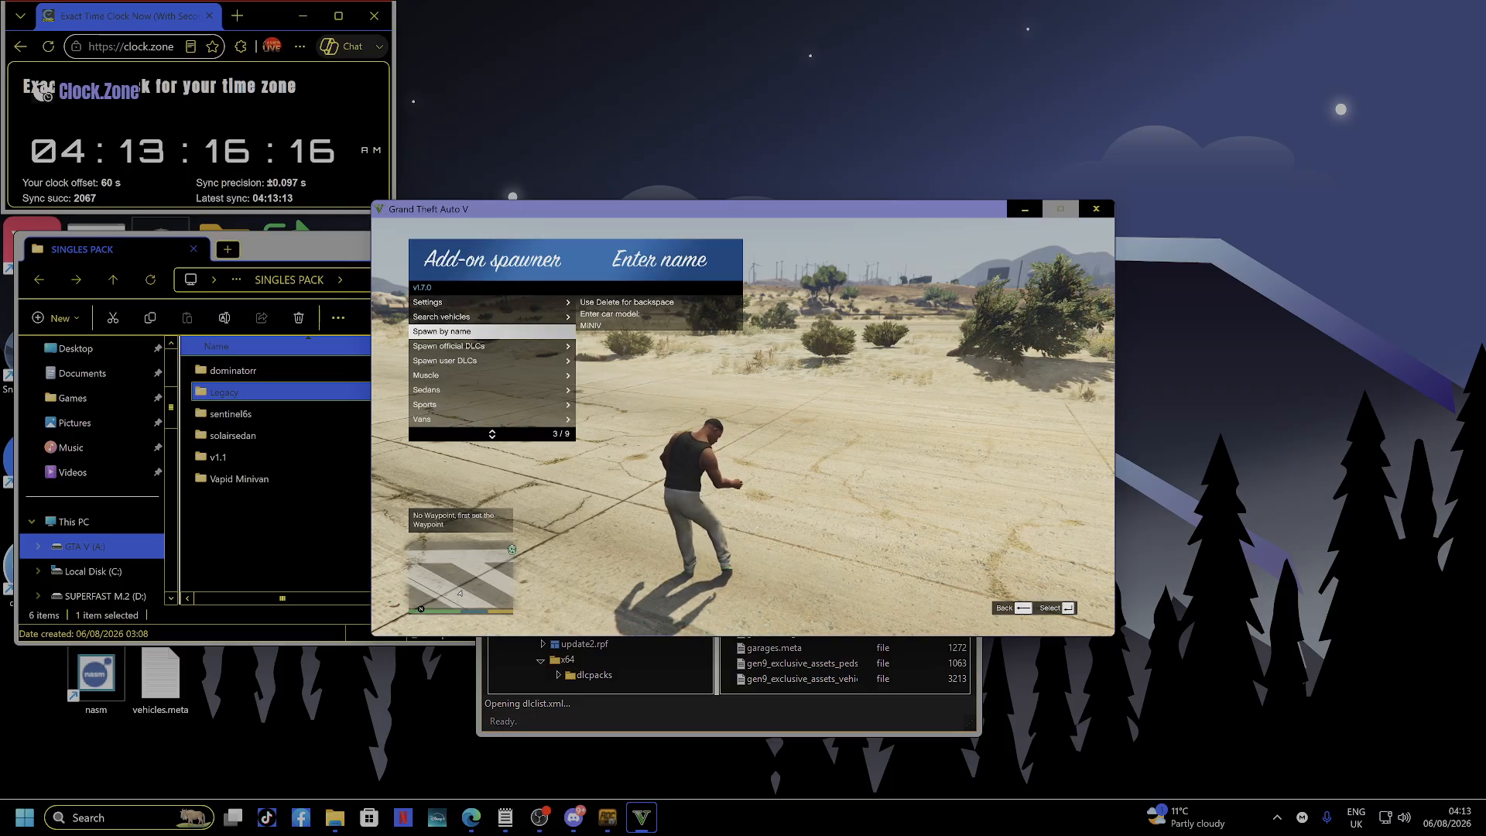
Finish the MINIVAN model name to spawn it, spawn the Willard solairsedan, then enter the Sports list.
type("AN")
key("Return")
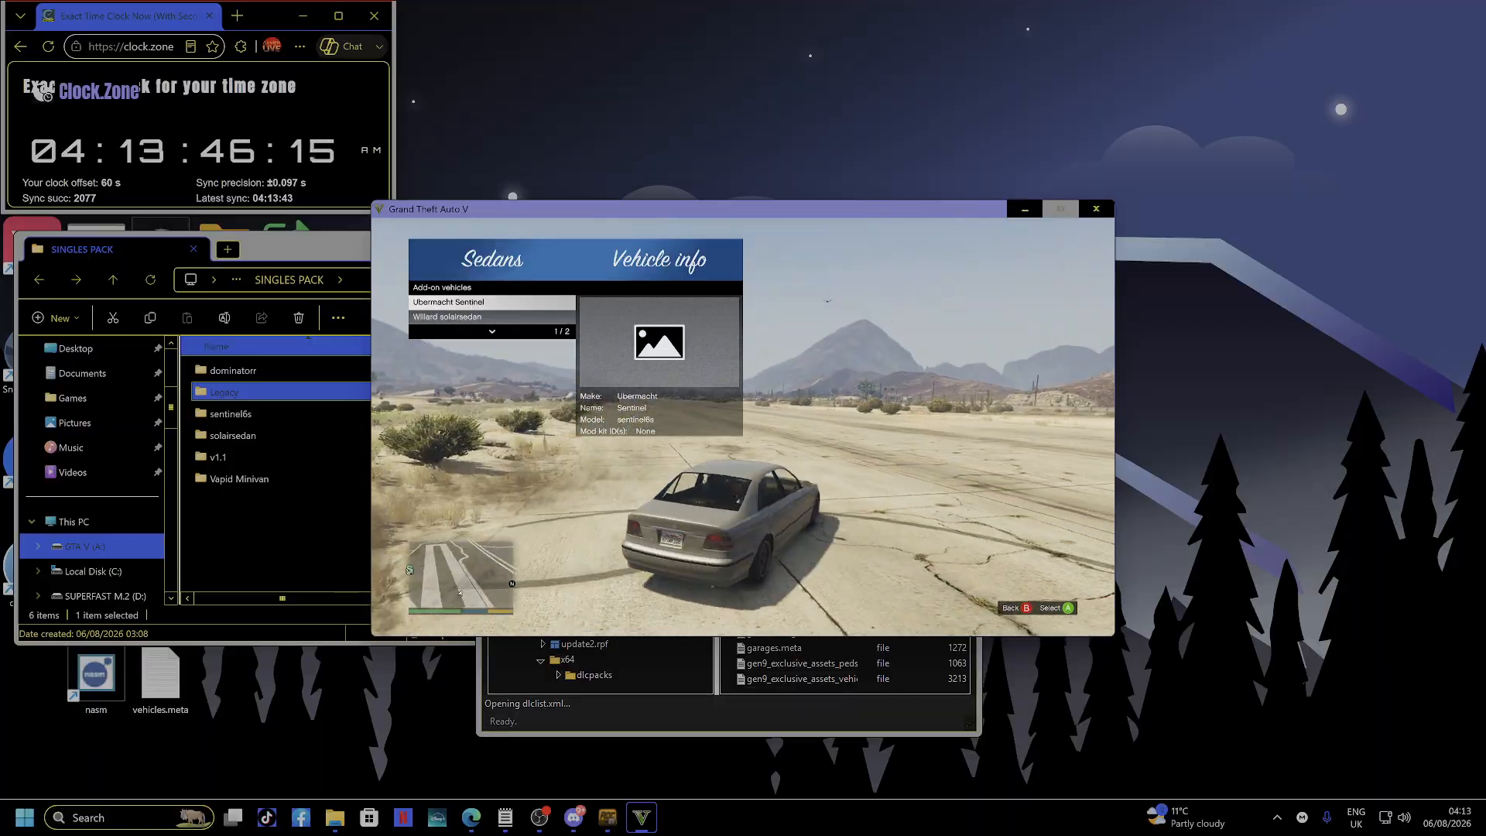
key("Down")
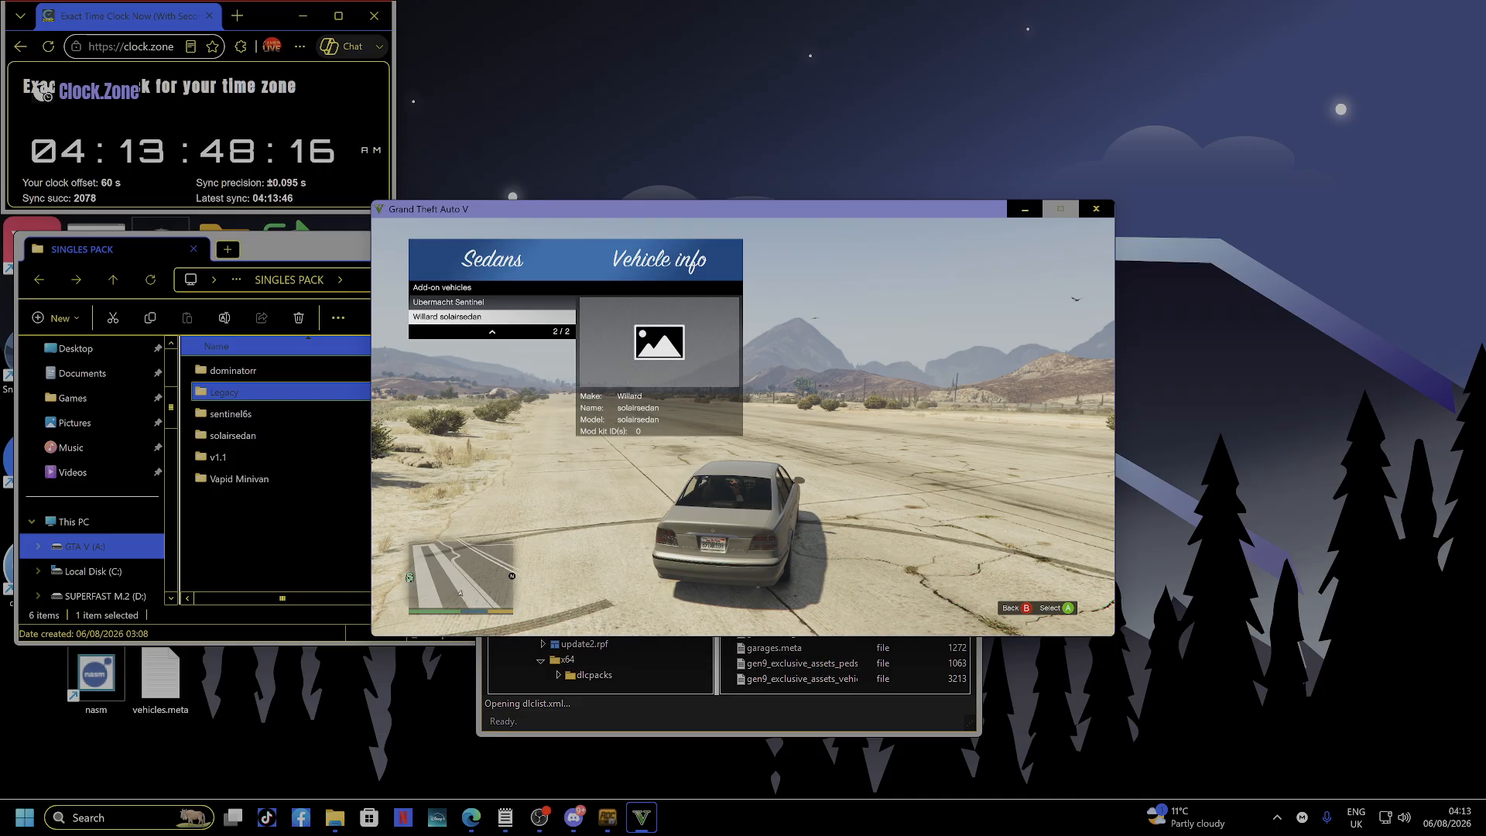
key("Return")
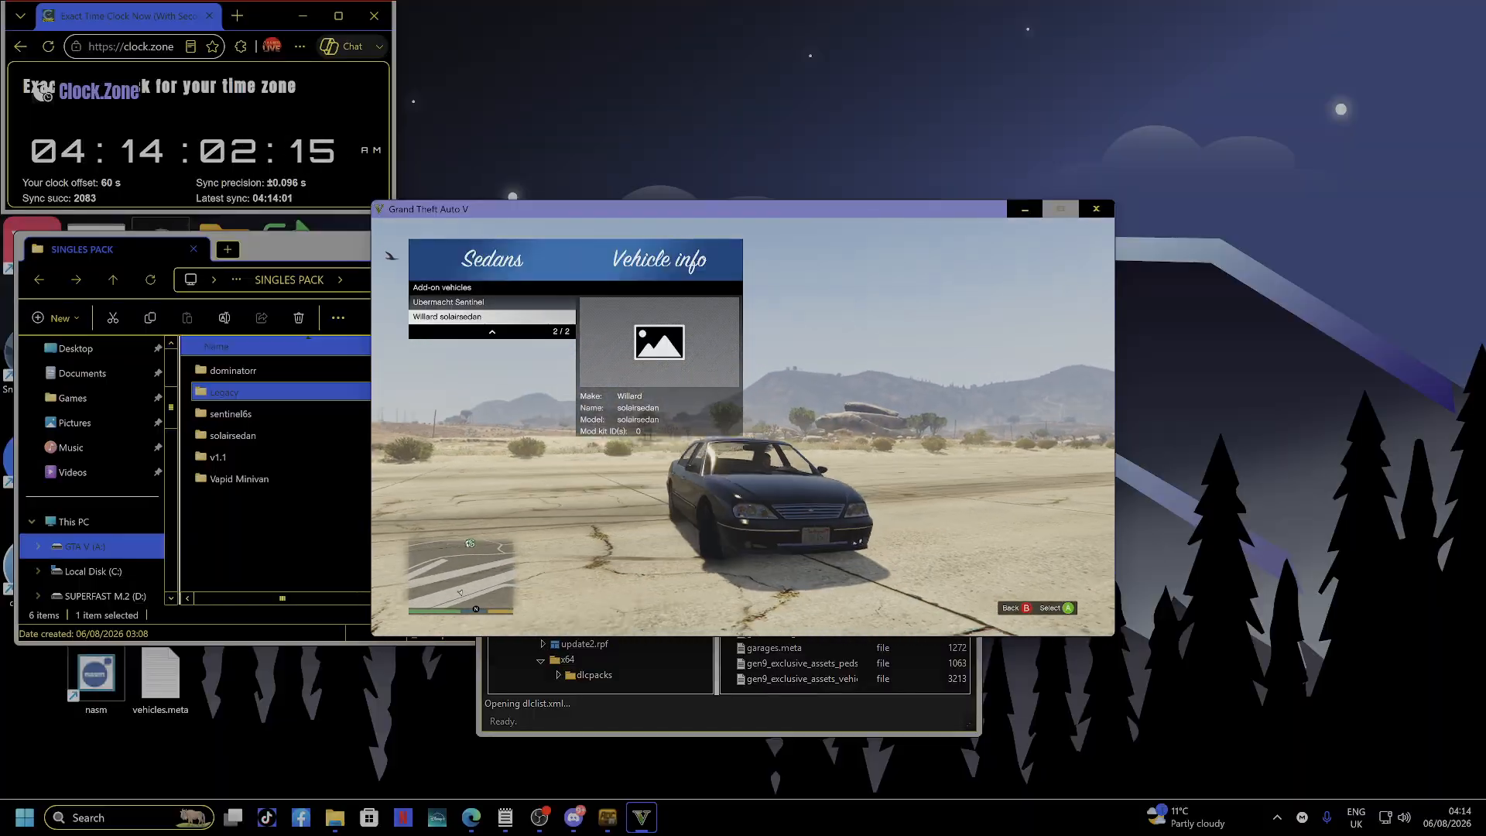
key("BackSpace")
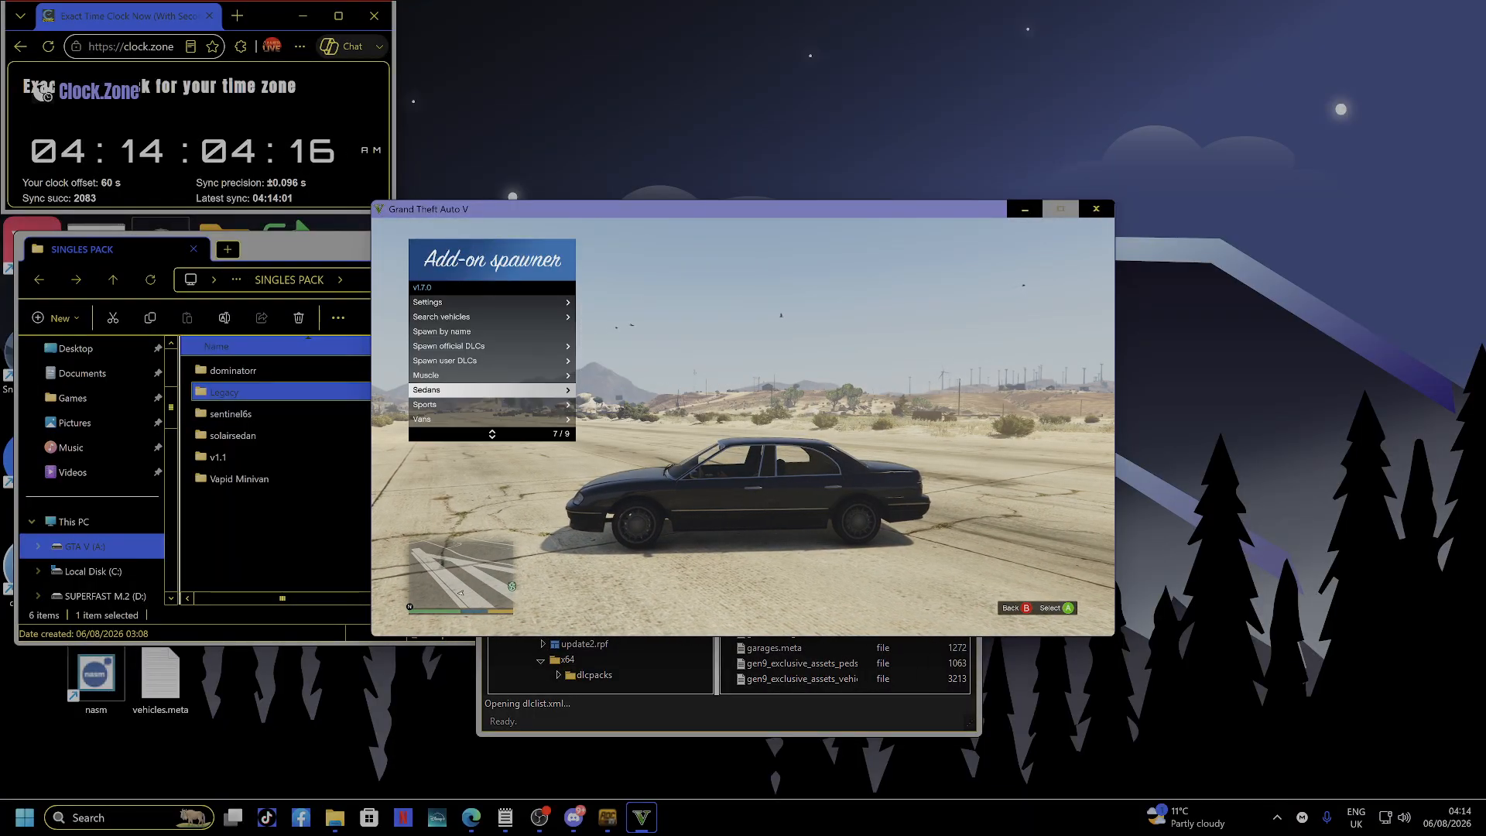
key("Return")
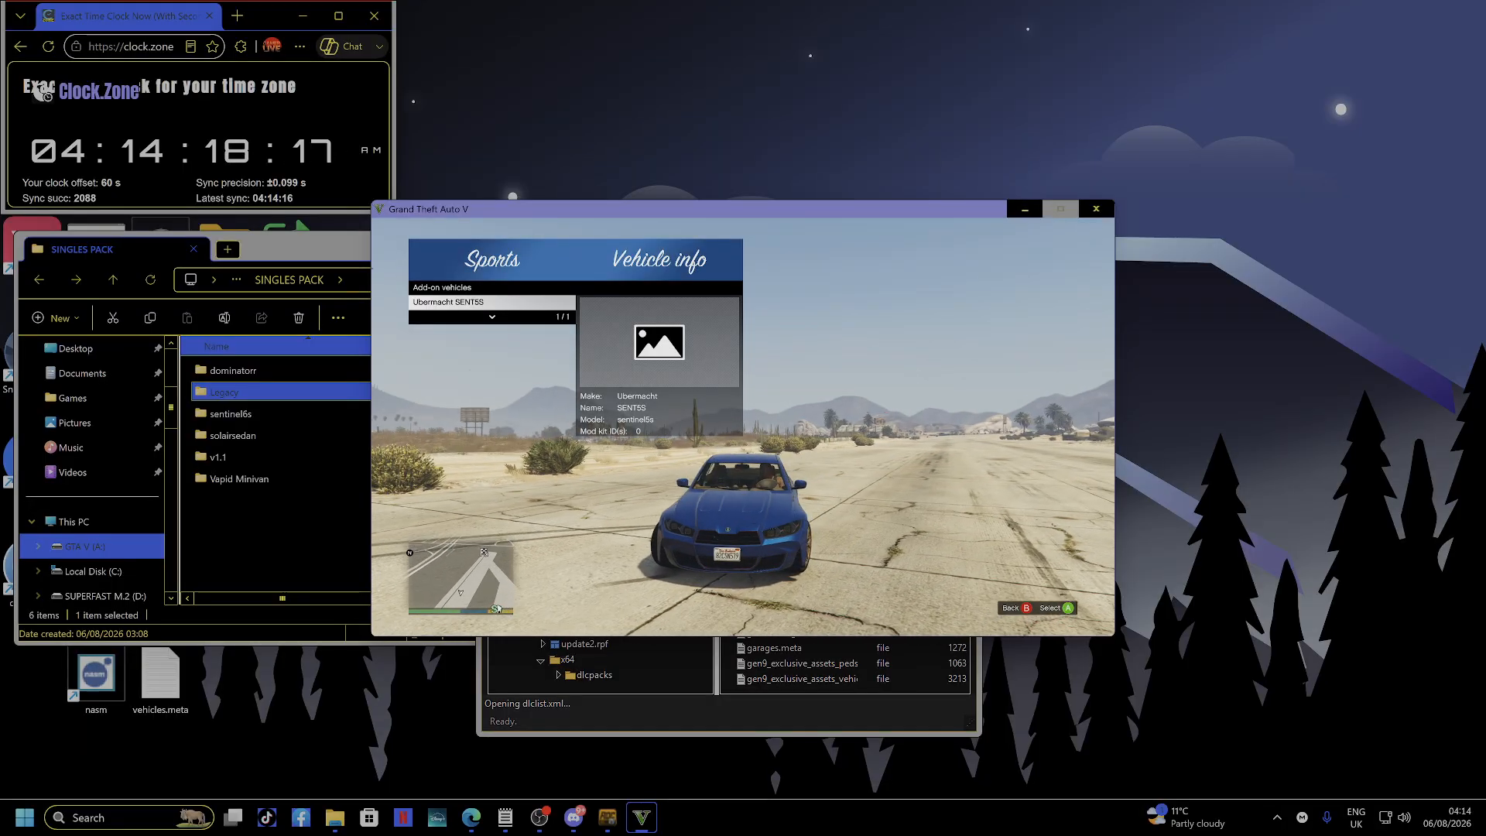
Open the Vans list to spawn the Declasse Burrito, then bring up the quit prompt with Alt+F4.
key("BackSpace")
key("Down")
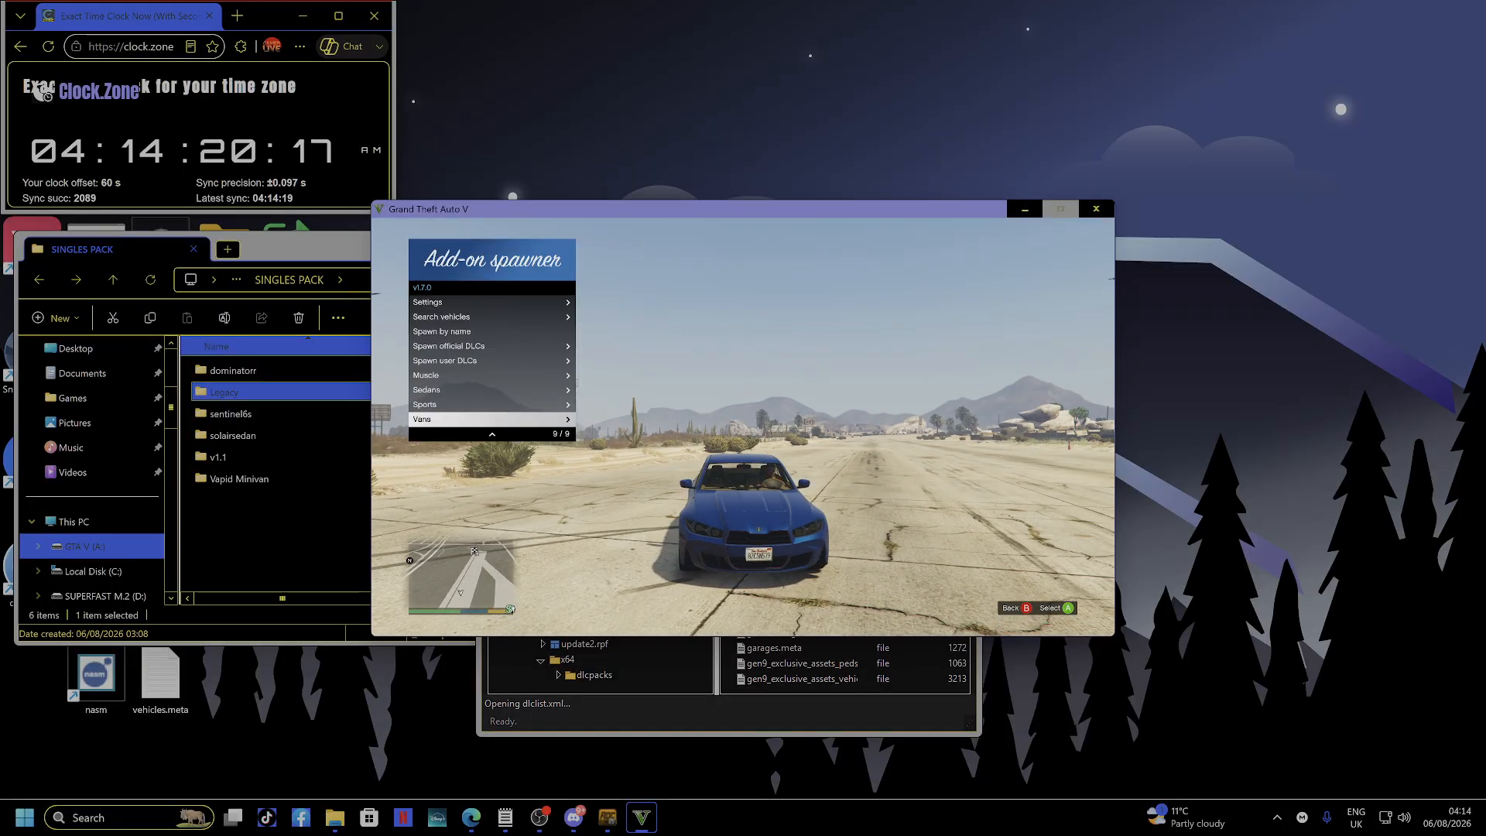
key("Return")
key("Return")
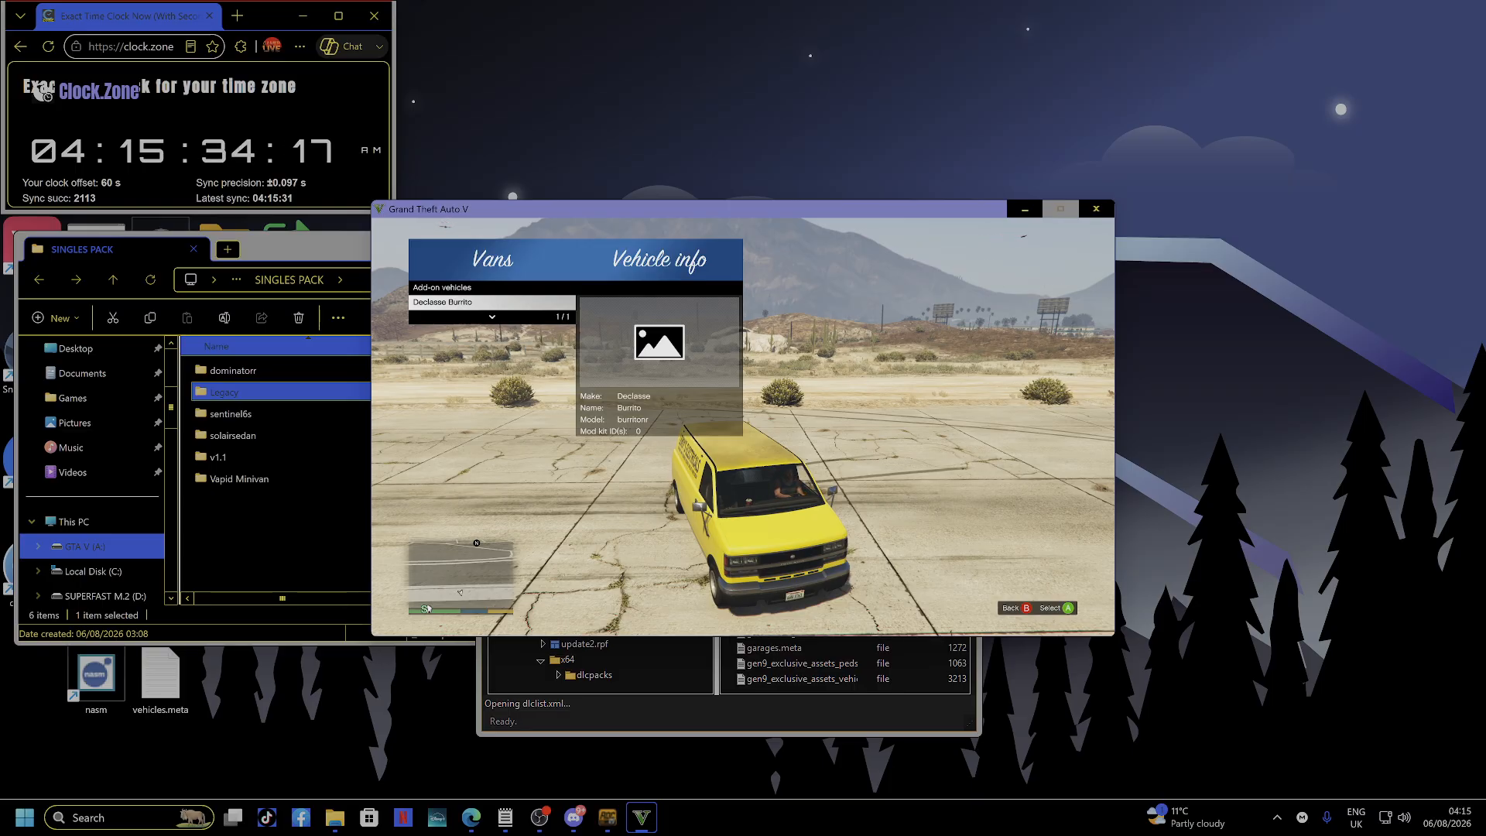
key("alt+F4")
Confirm quitting to exit Grand Theft Auto V.
key("Return")
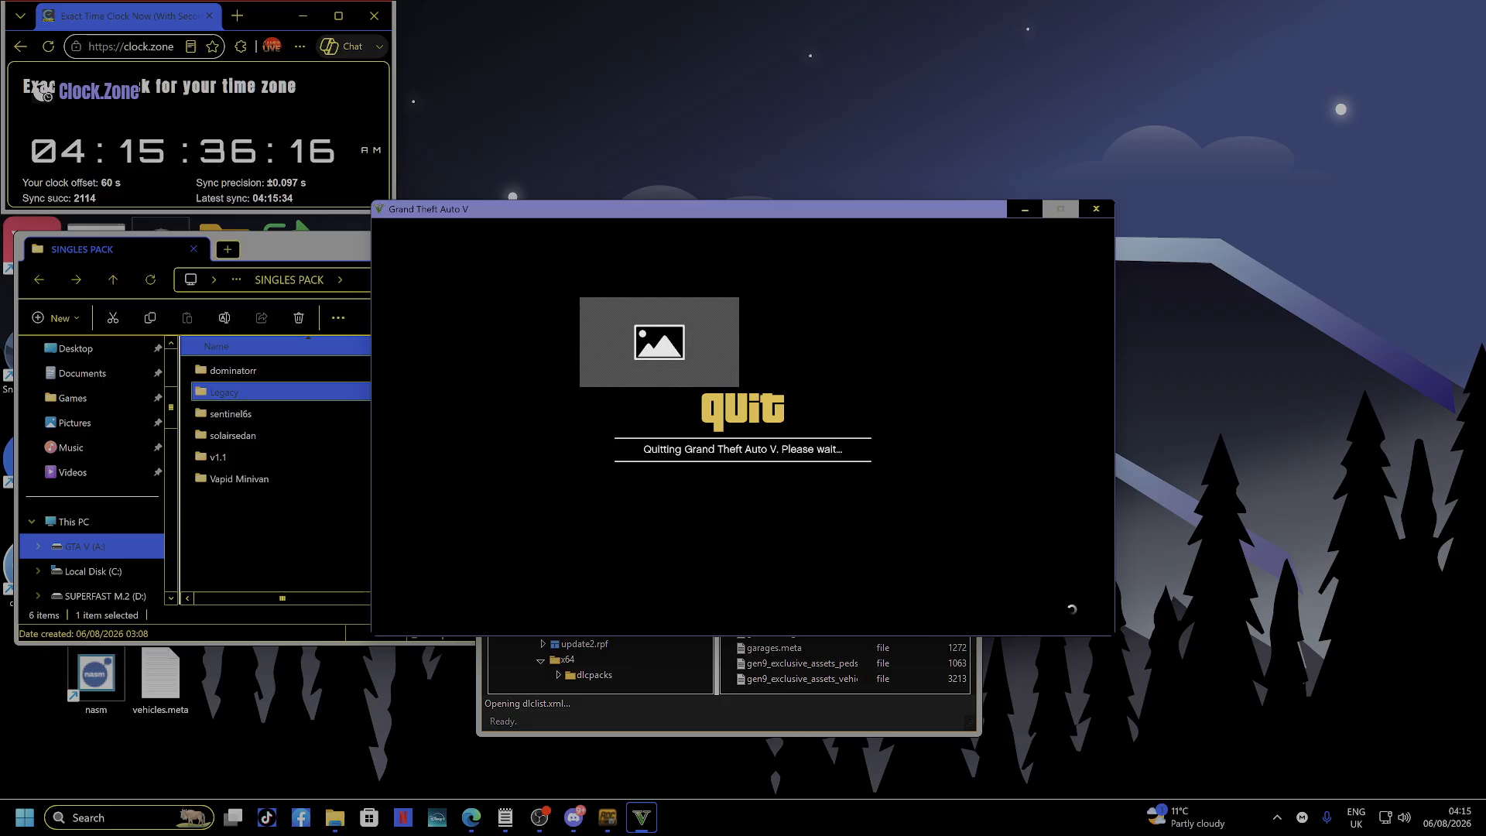